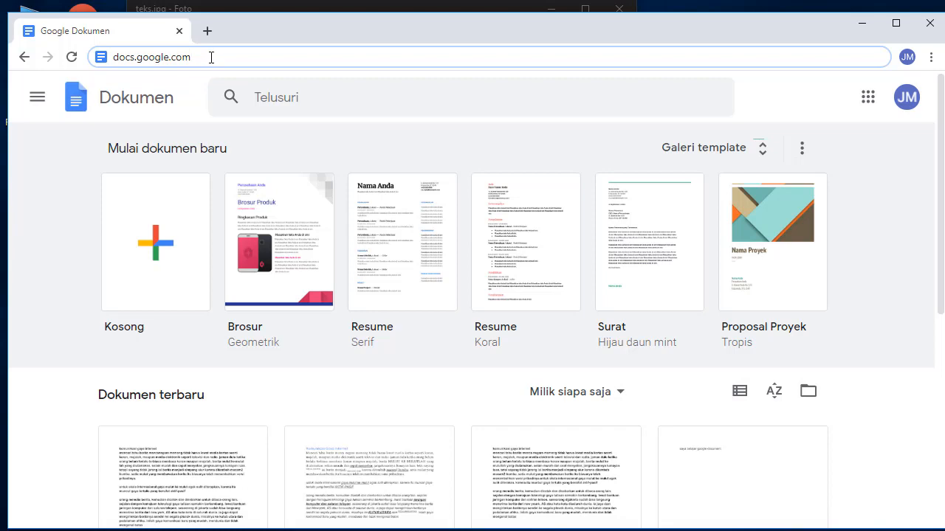
- Go to docs.google.com and create a new blank document
left_click_drag(191, 57, 102, 61)
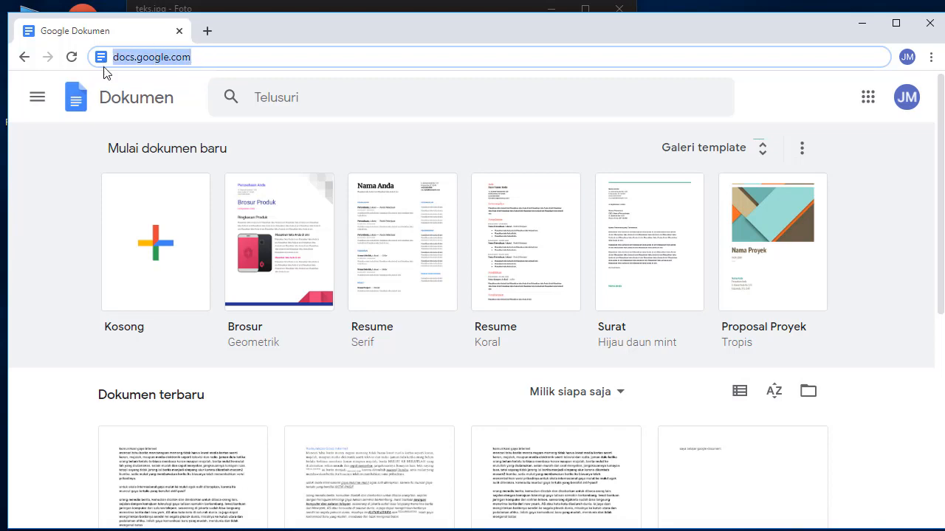
type("doc")
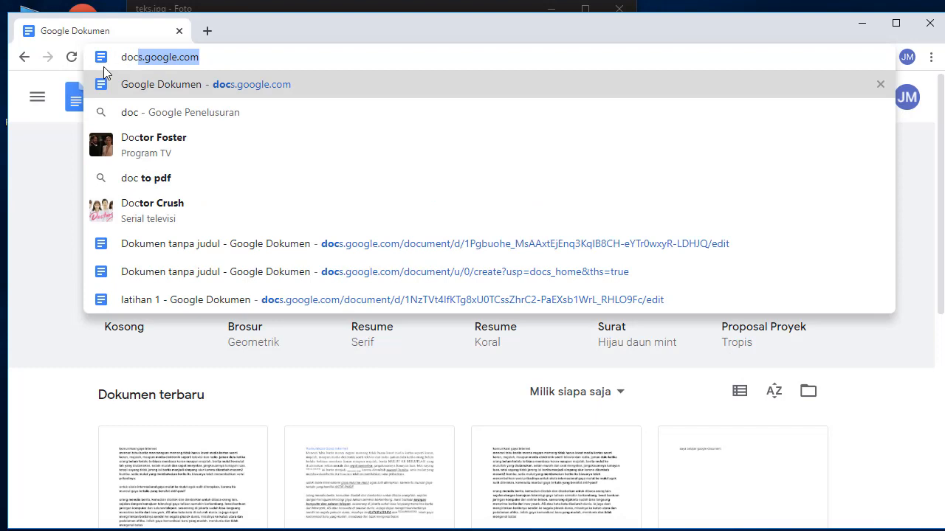
type("s")
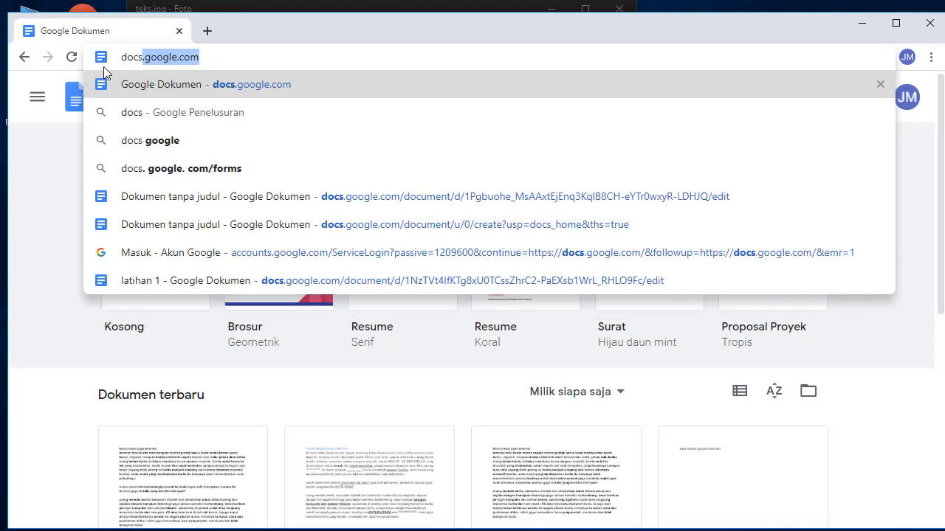
key("End")
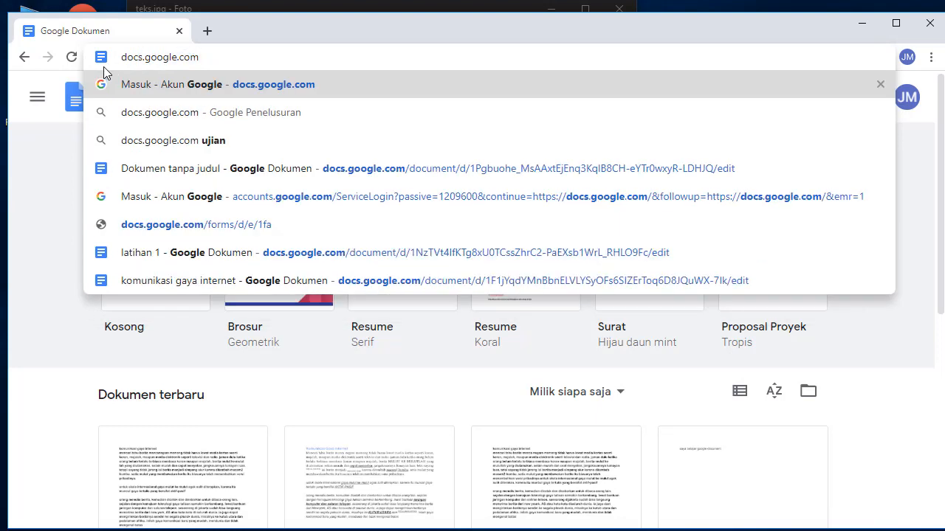
key("Return")
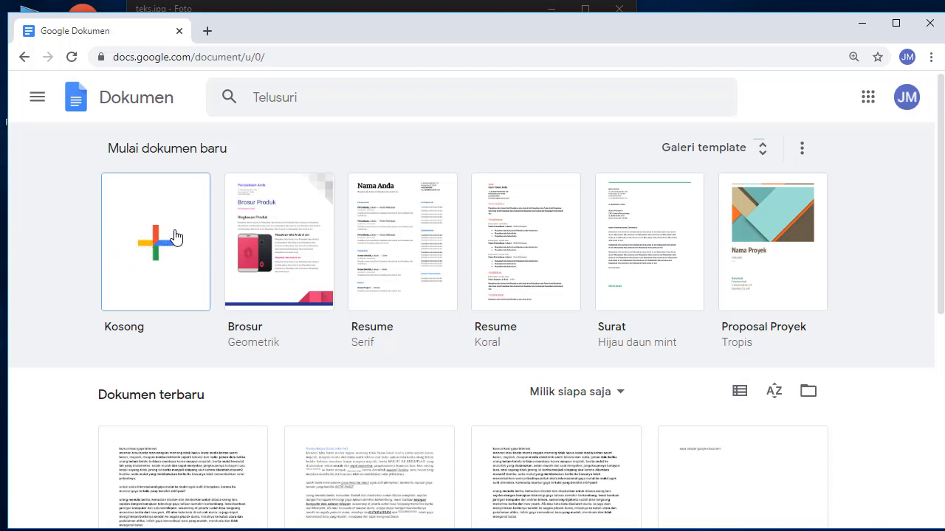
left_click(157, 248)
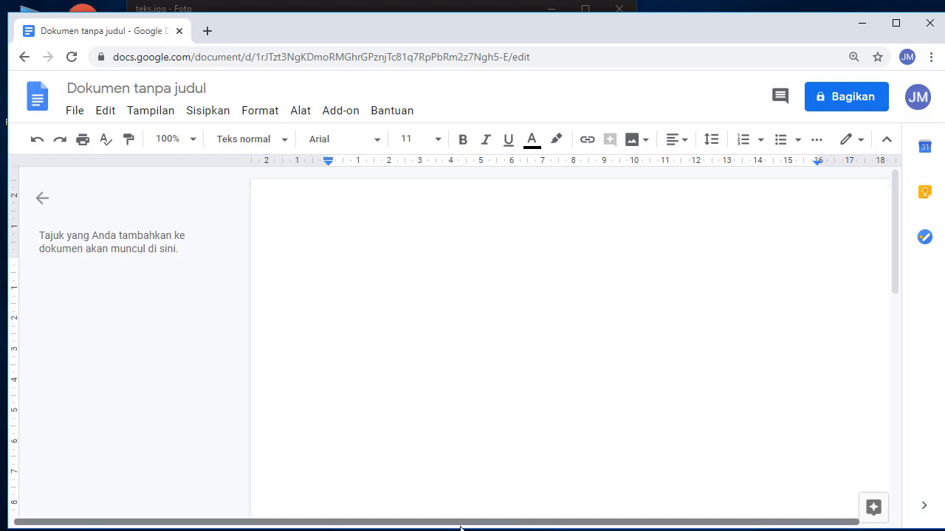
left_click_drag(466, 526, 522, 526)
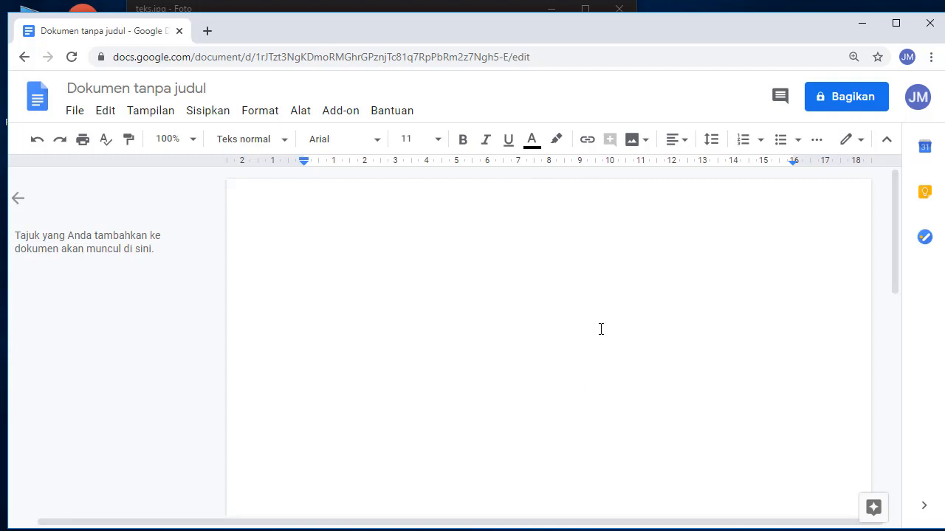
left_click(187, 87)
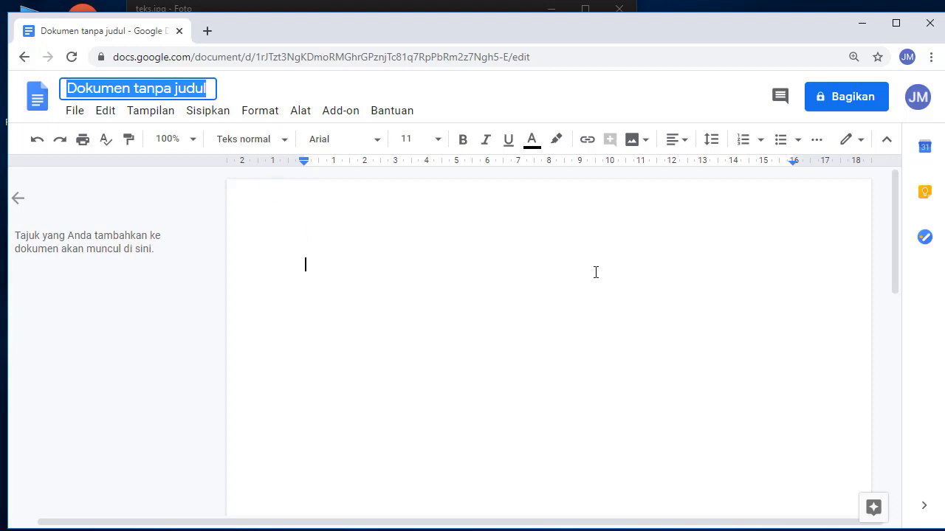
left_click(539, 287)
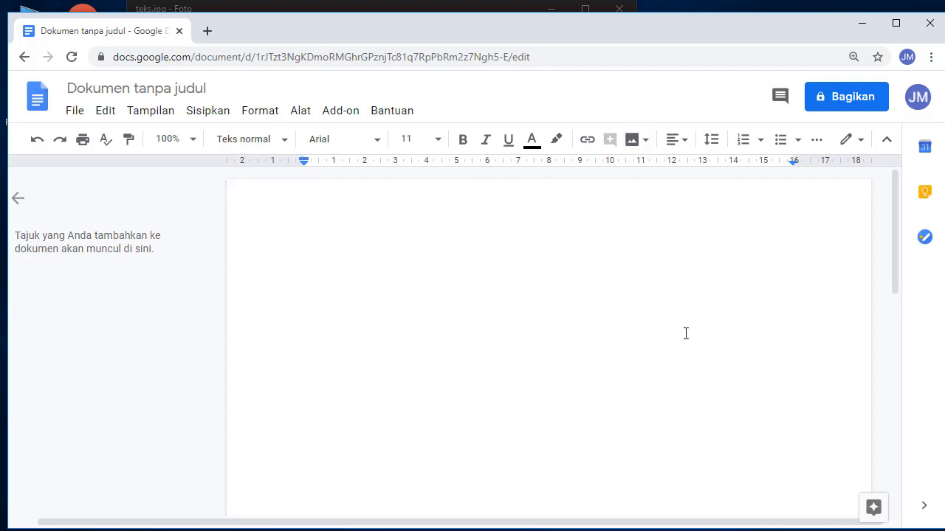
- Examine the reference text and its formatting in the teks.jpg image, and return to the blank document
left_click(397, 530)
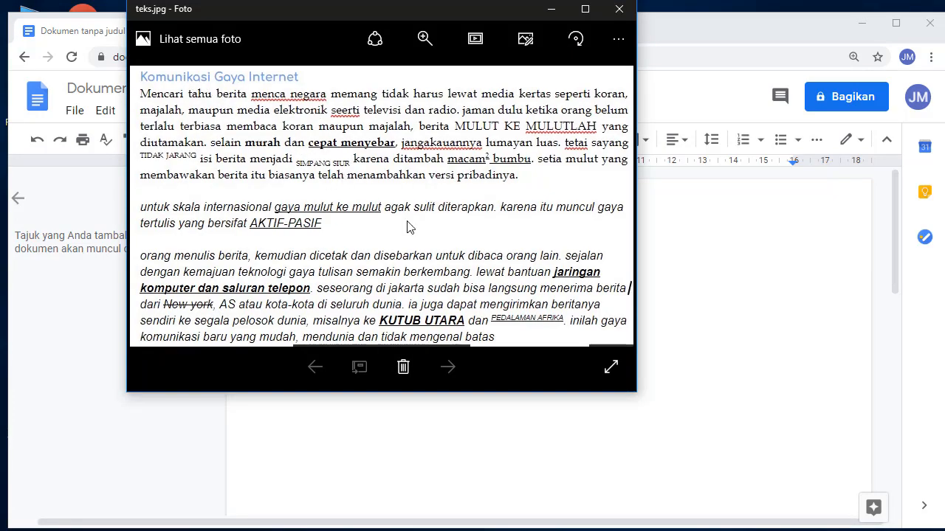
left_click(661, 291)
key("ctrl+a")
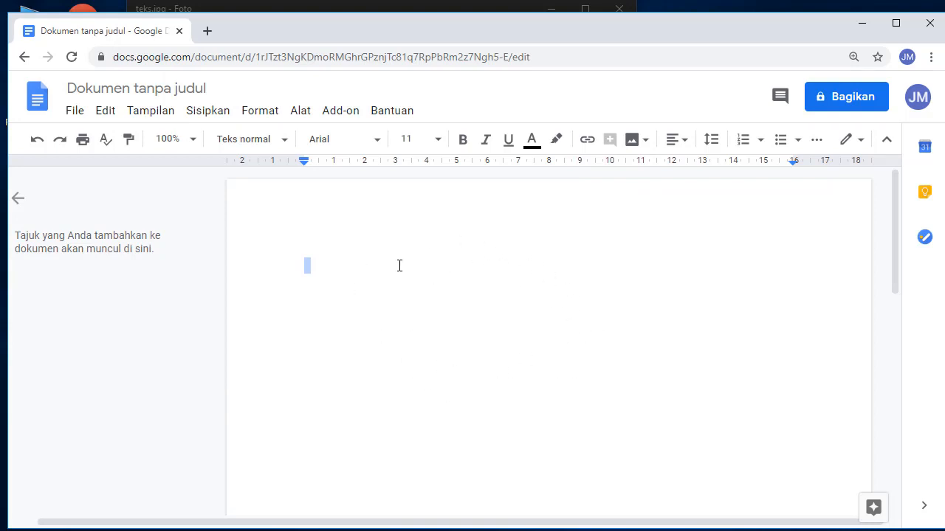
left_click(327, 267)
left_click(437, 530)
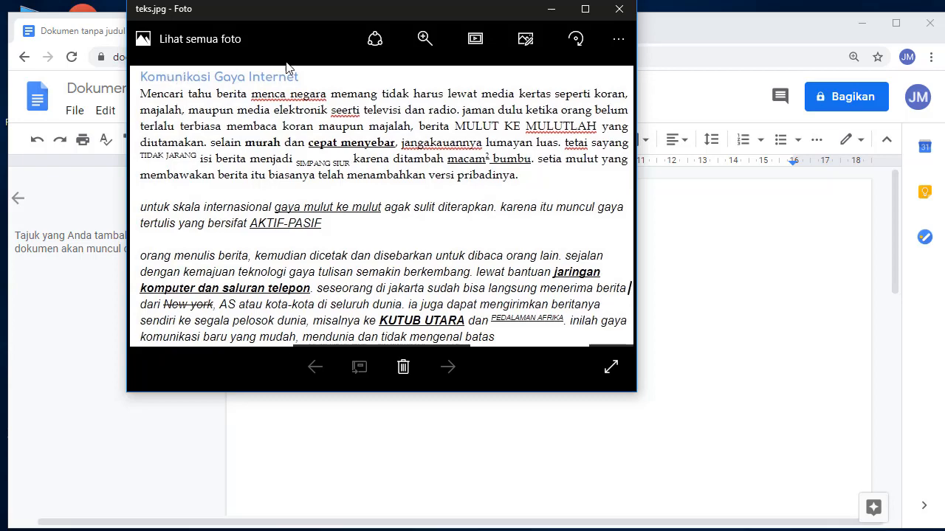
left_click(550, 9)
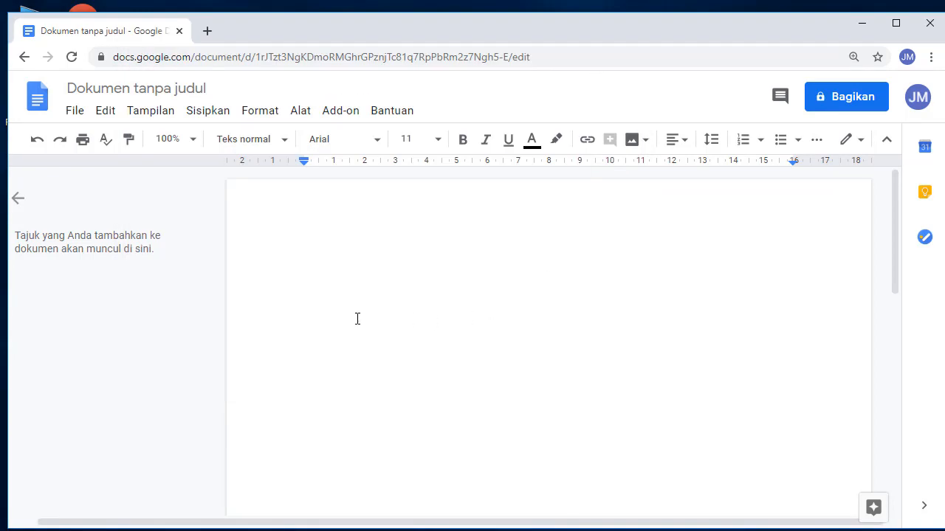
type("komun")
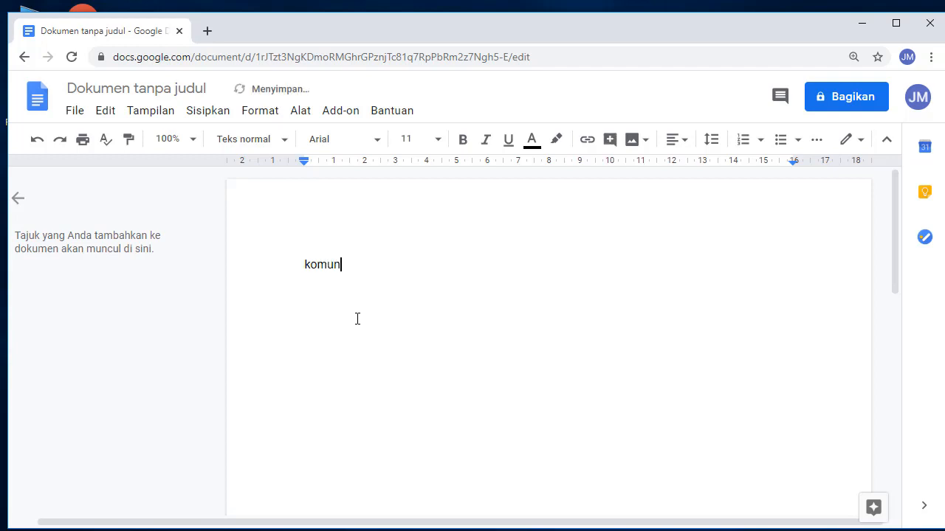
type("ikasi ga")
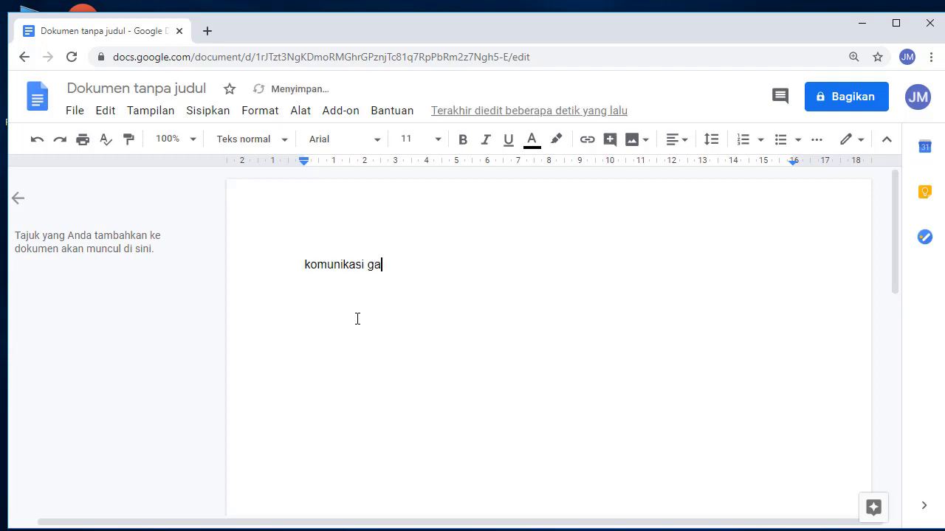
type("ya internet")
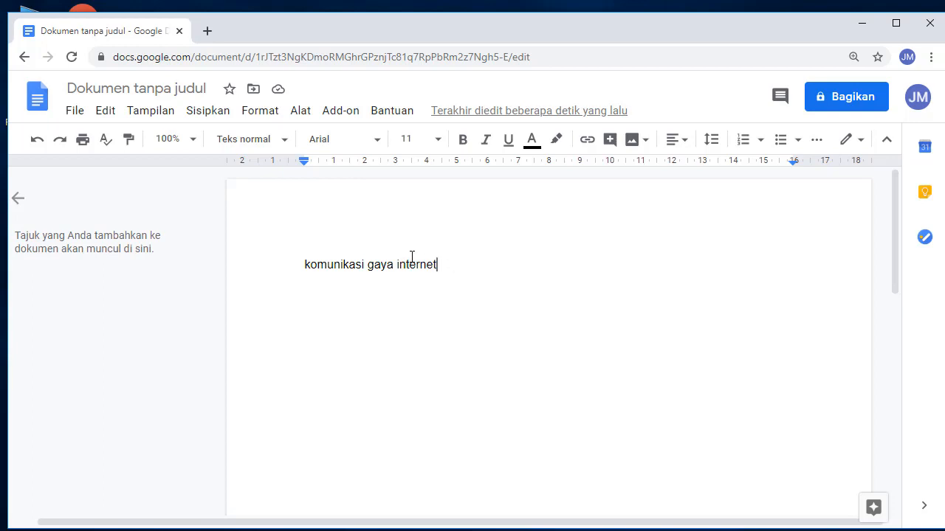
left_click_drag(304, 263, 447, 271)
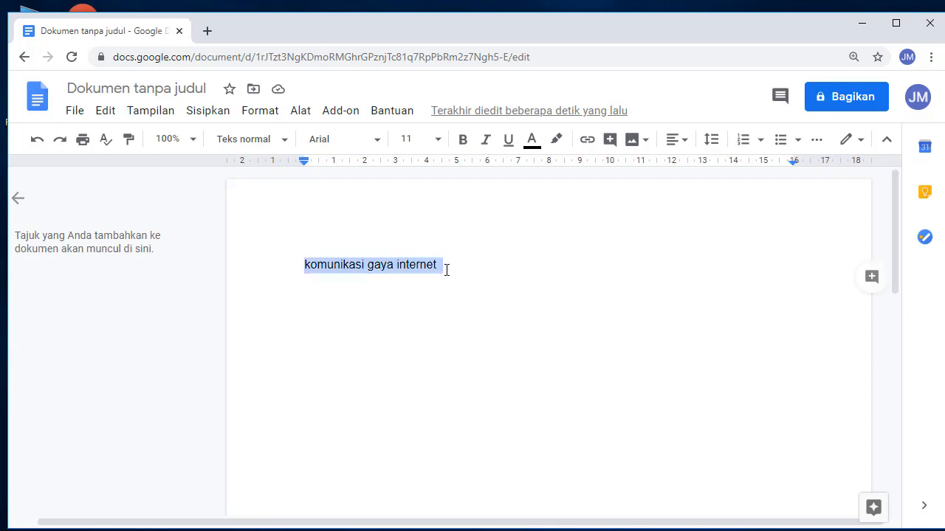
key("BackSpace")
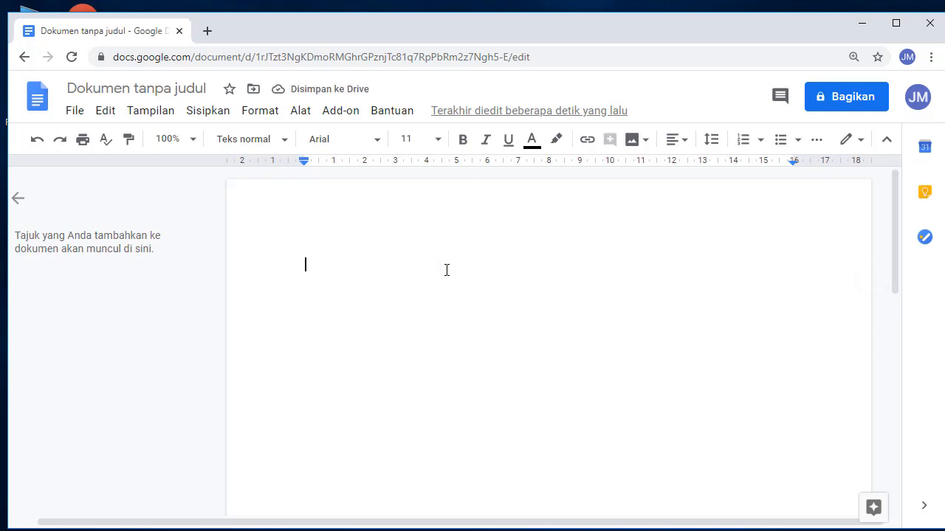
- Paste the copied article text, headed "komunikasi gaya internet", into the blank document
key("ctrl+v")
scroll(561, 324, "up", 3)
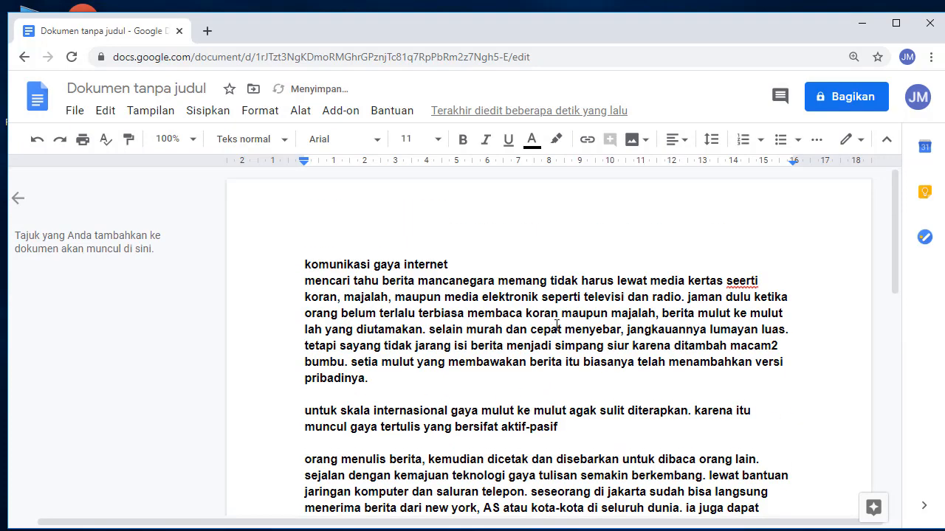
scroll(565, 328, "down", 1)
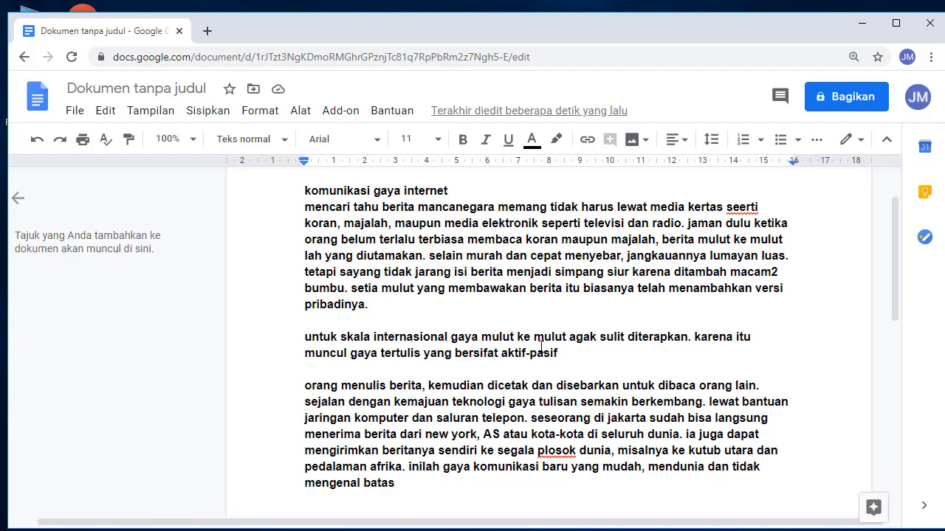
left_click(486, 254)
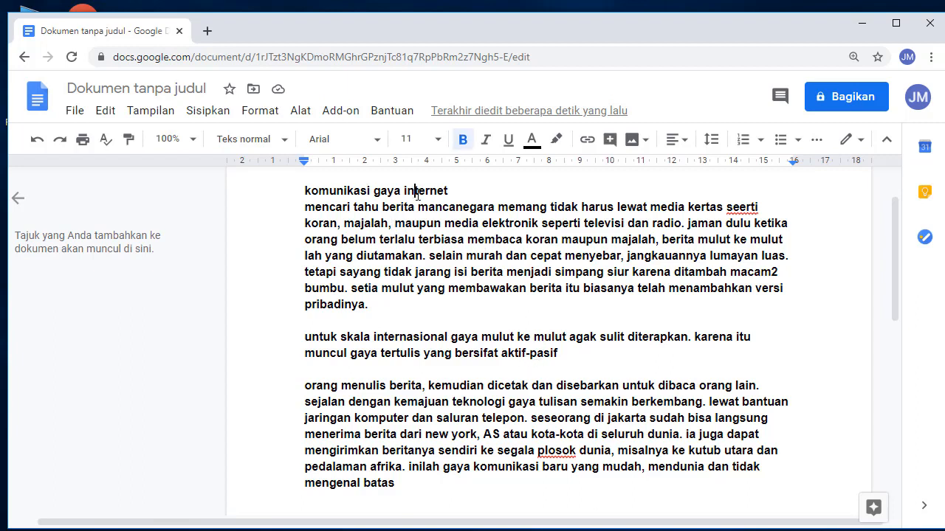
- Name the document "komunikasi gaya internet" after its heading line
left_click(191, 90)
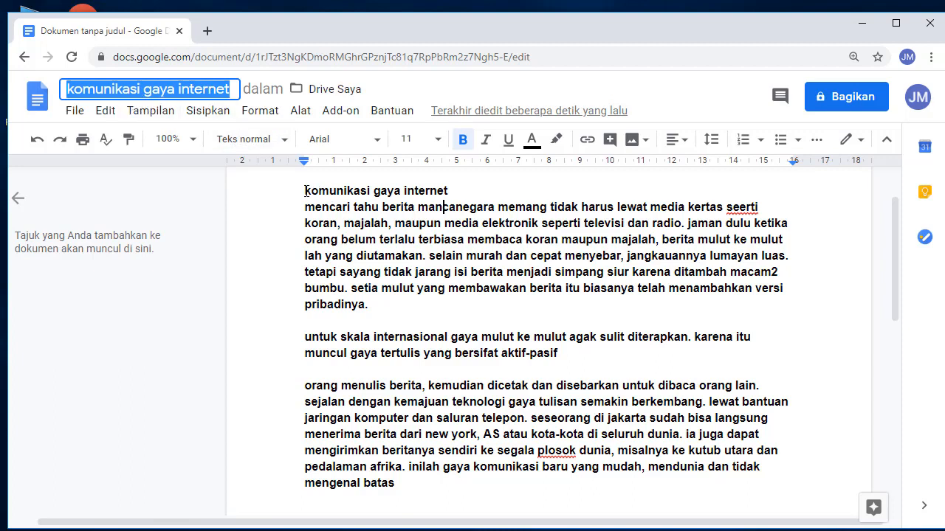
left_click_drag(305, 191, 462, 185)
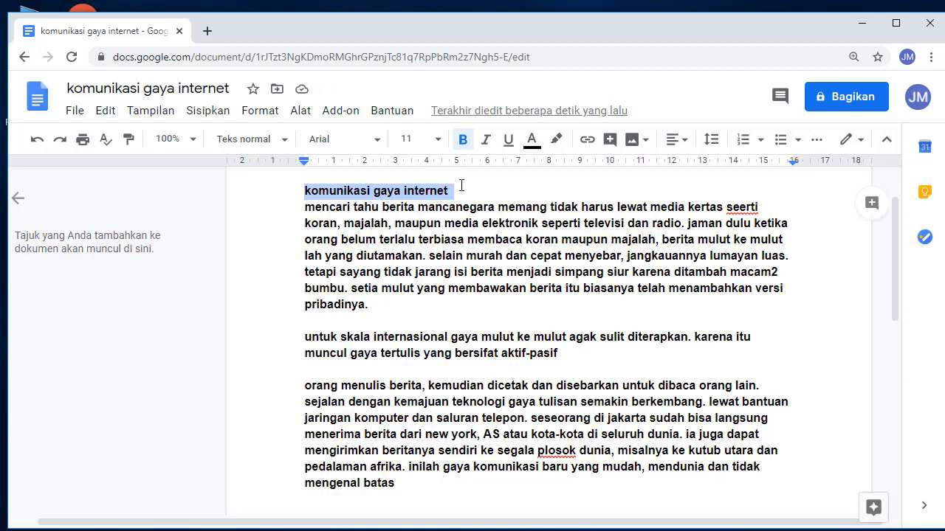
left_click(176, 89)
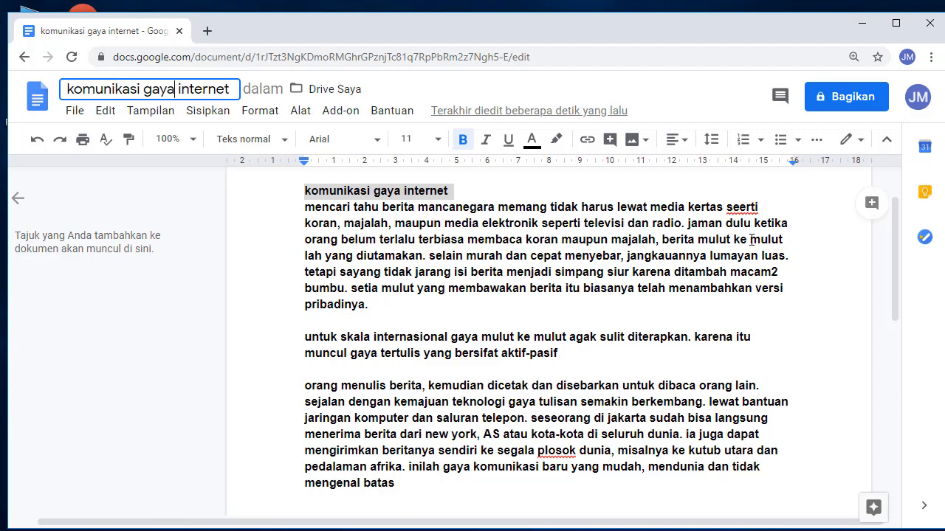
- Correct the misspelled words "seerti" to "seperti" and "plosok" to "pelosok" with the spelling suggestions
left_click(743, 207)
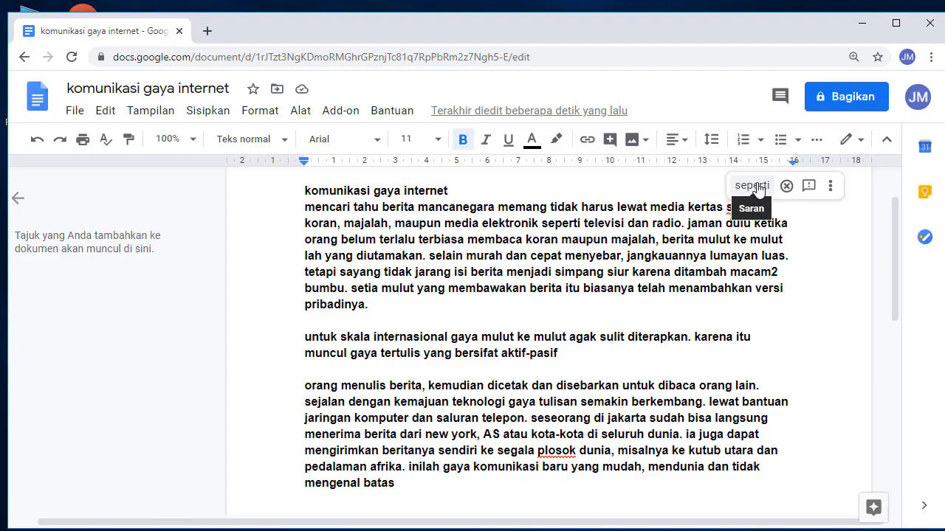
left_click(758, 189)
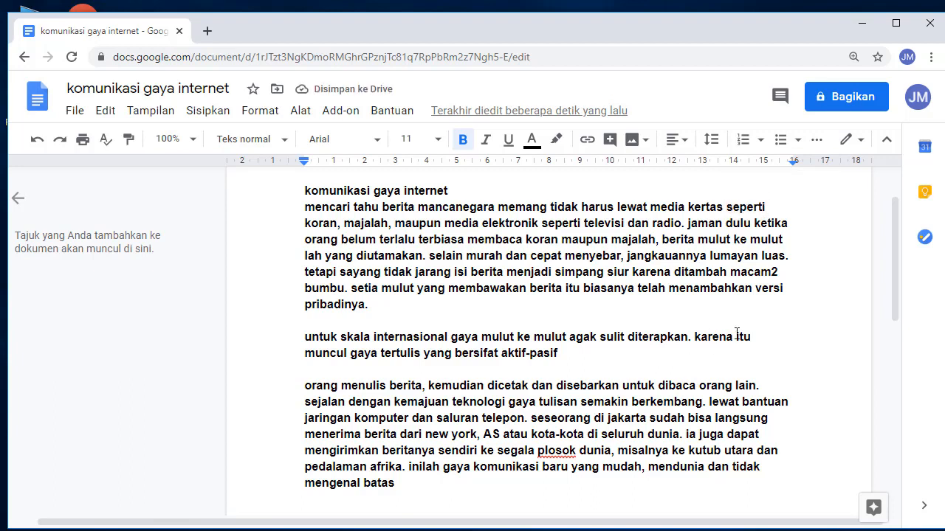
scroll(639, 339, "down", 2)
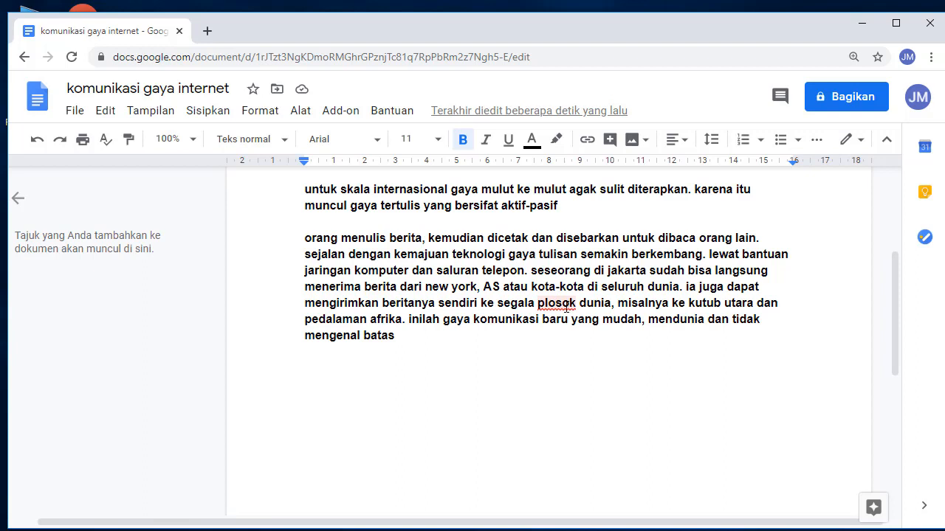
left_click(564, 303)
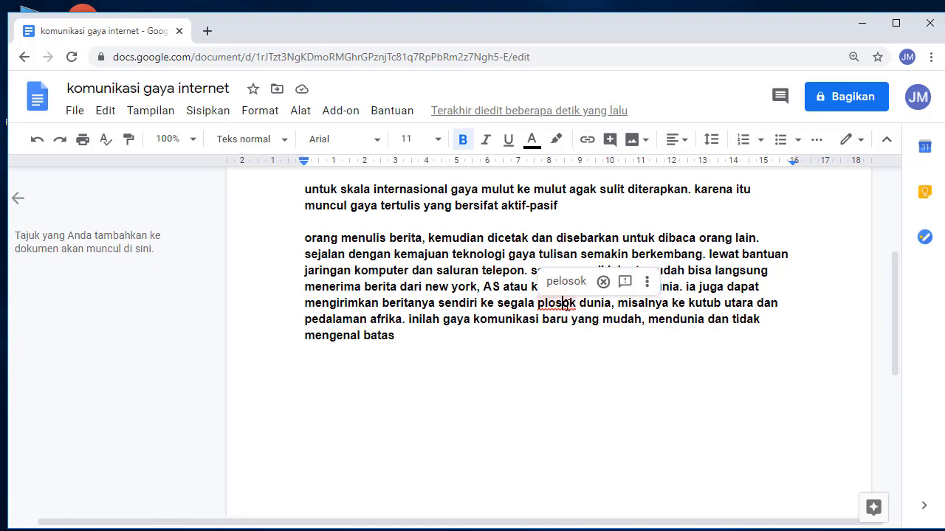
left_click(565, 282)
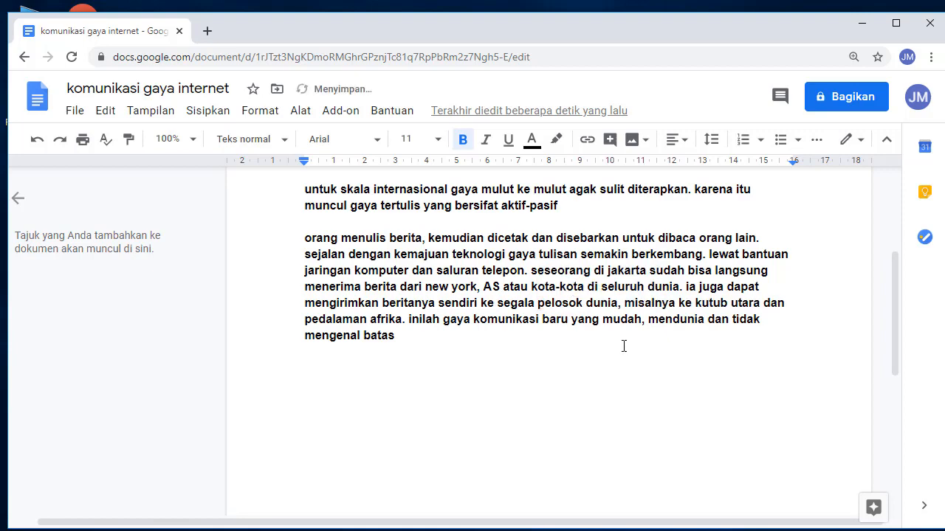
scroll(622, 344, "up", 3)
scroll(673, 350, "down", 1)
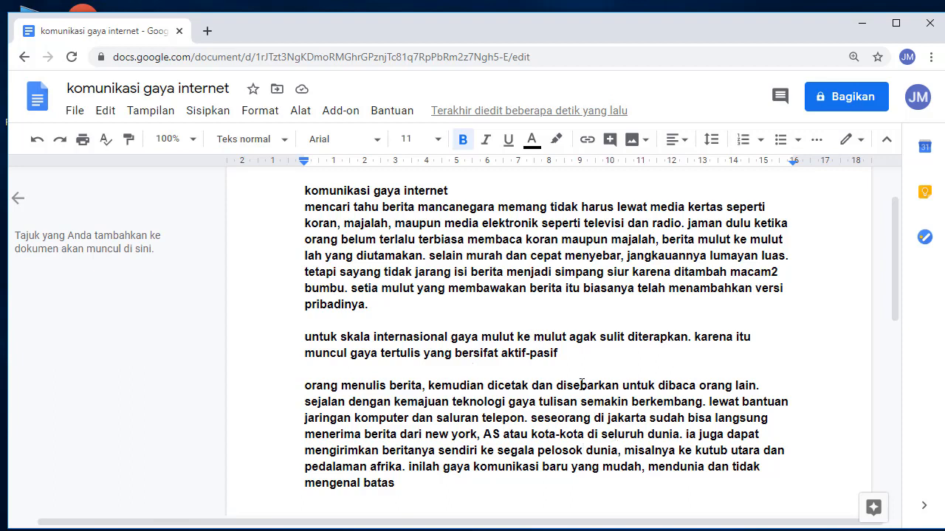
- Examine the teks.jpg reference and the formatting requirements in the Notepad file, and switch back to the Google Docs document
left_click(459, 530)
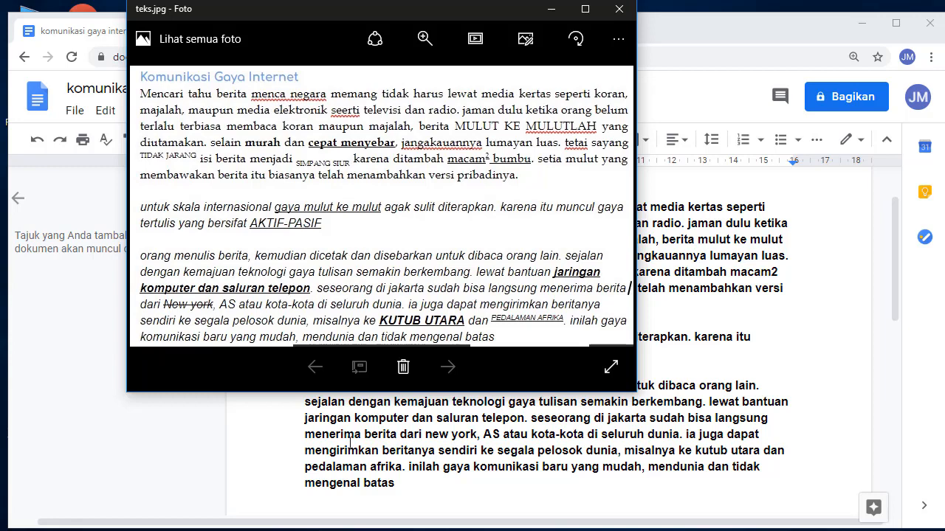
left_click(378, 530)
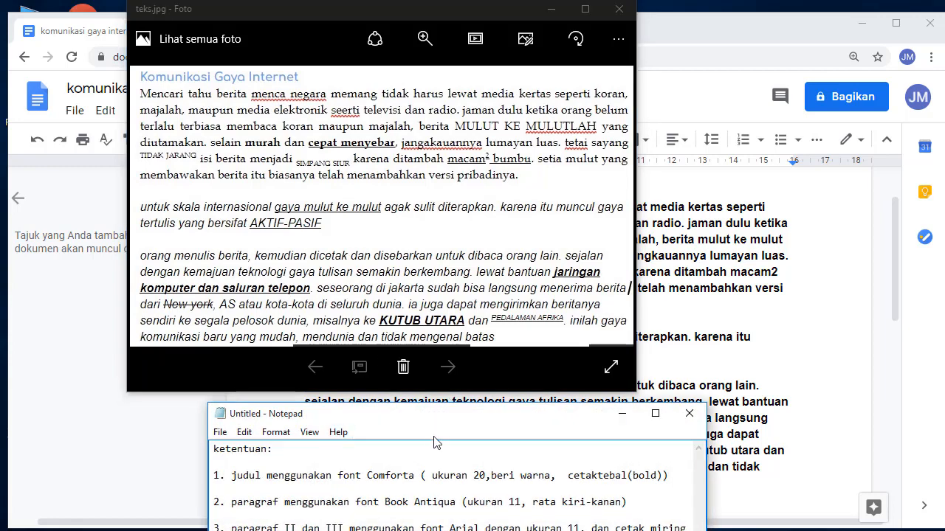
left_click_drag(459, 421, 386, 369)
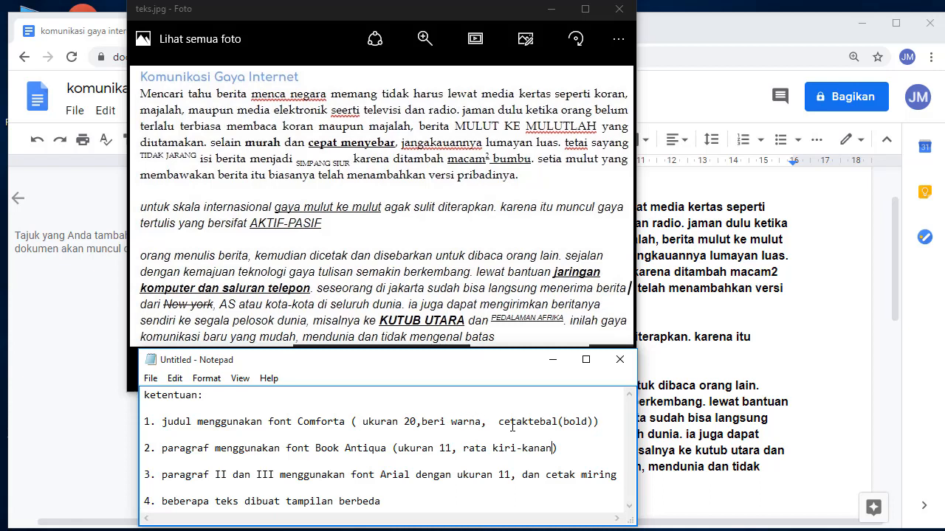
left_click(553, 366)
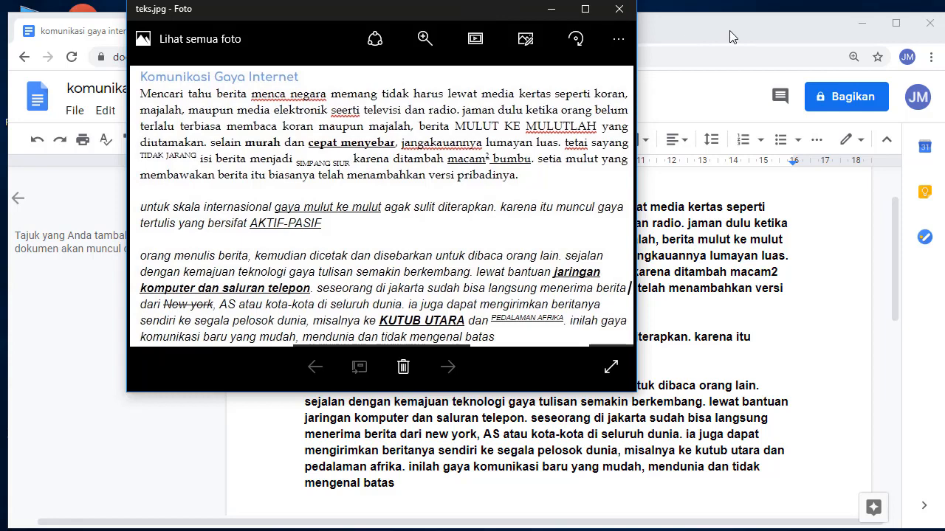
left_click(729, 33)
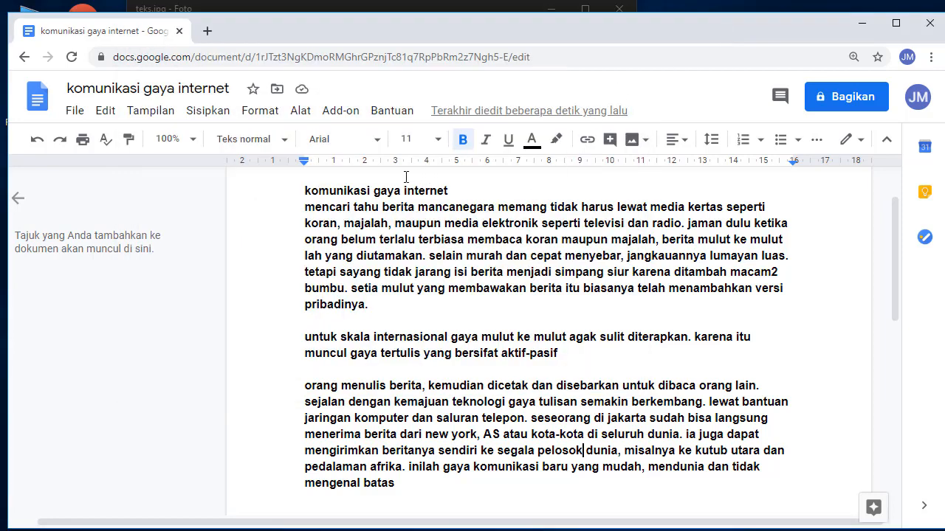
- Set the heading line "komunikasi gaya internet" to the Comfortaa font at size 20
left_click(349, 193)
left_click_drag(305, 191, 463, 183)
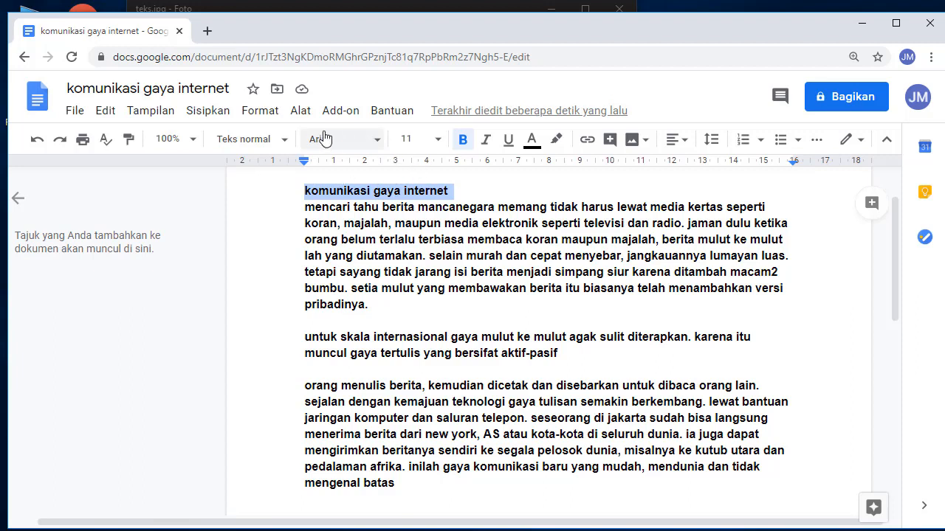
left_click(377, 142)
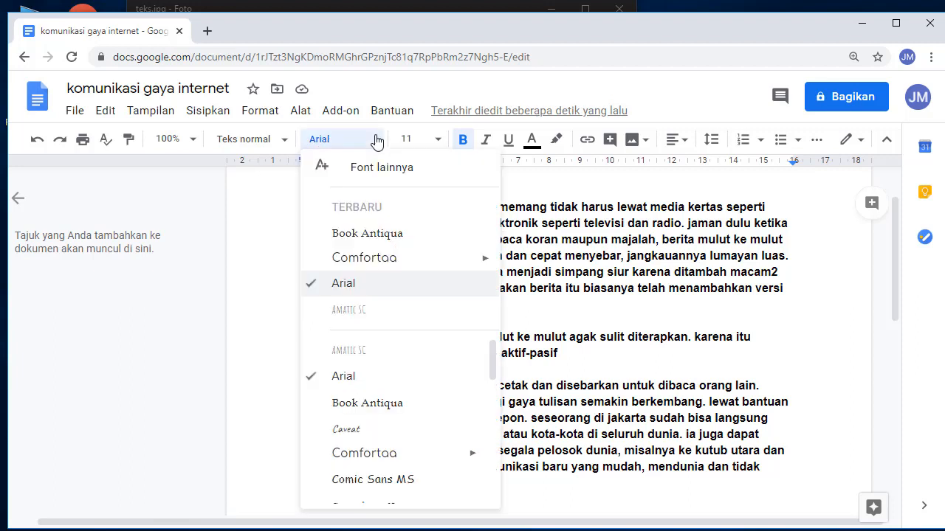
left_click(389, 260)
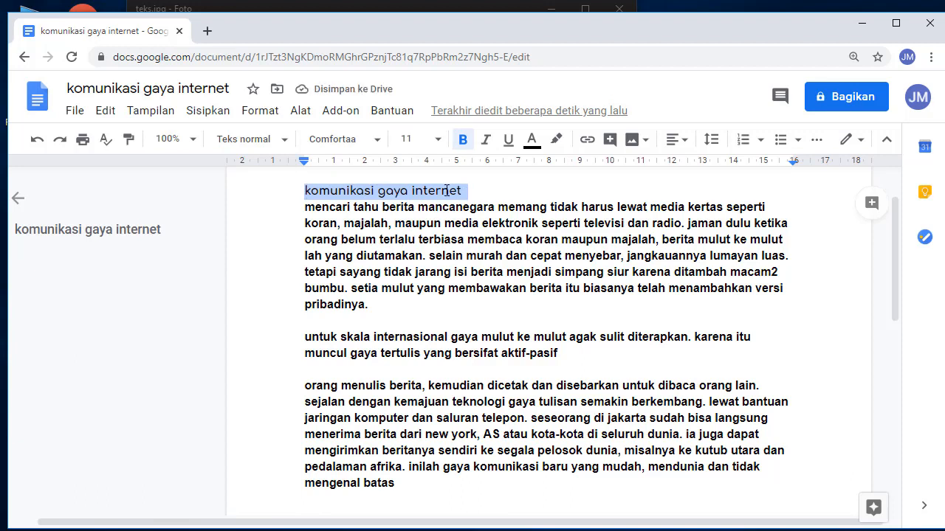
left_click(437, 140)
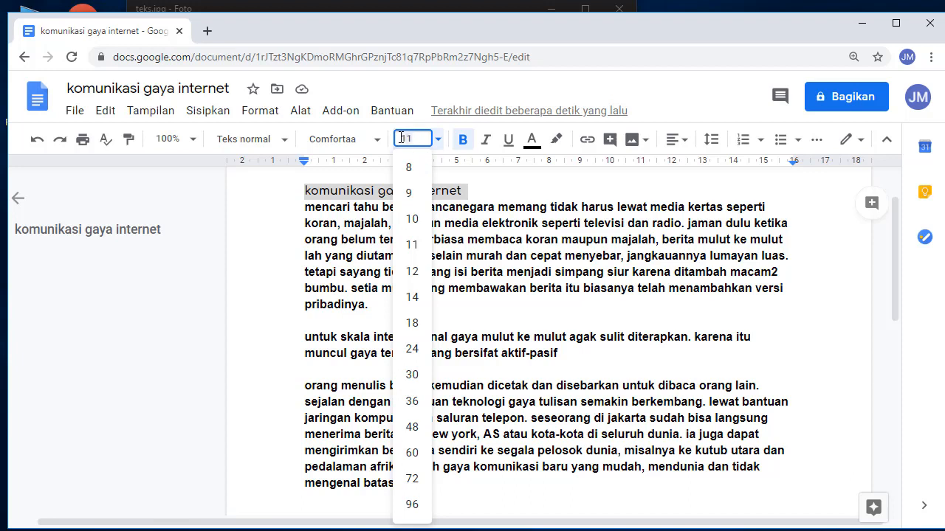
type("20")
key("Return")
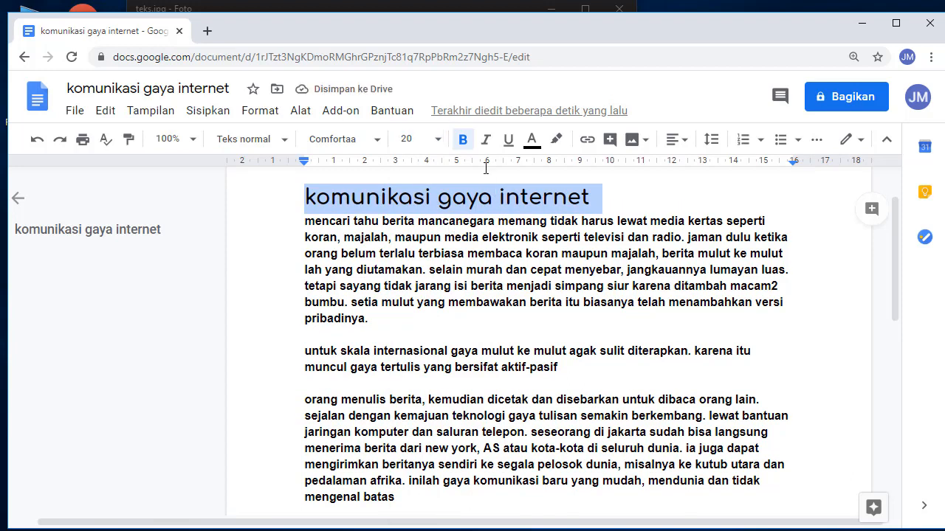
- Keep the "komunikasi gaya internet" heading bold and change its text colour to dark blue
left_click(466, 145)
left_click(464, 143)
left_click(532, 141)
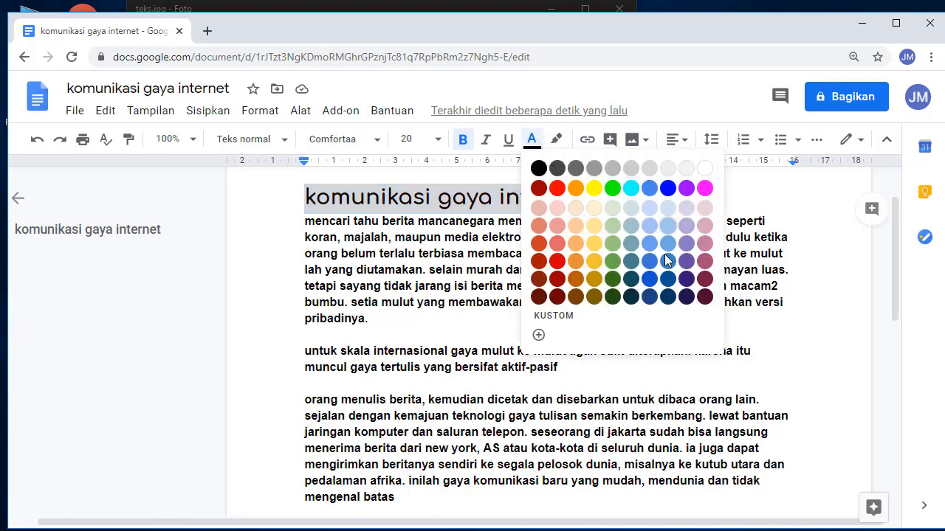
left_click(652, 298)
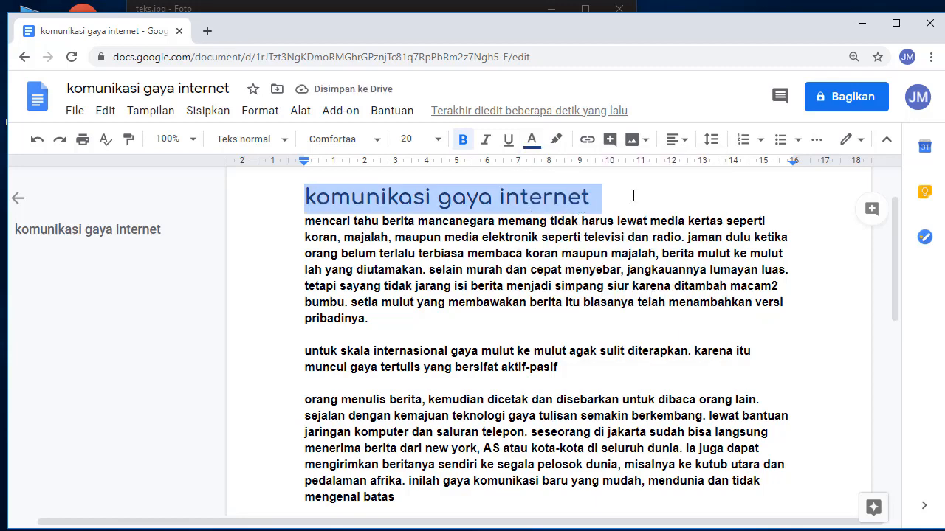
left_click(571, 202)
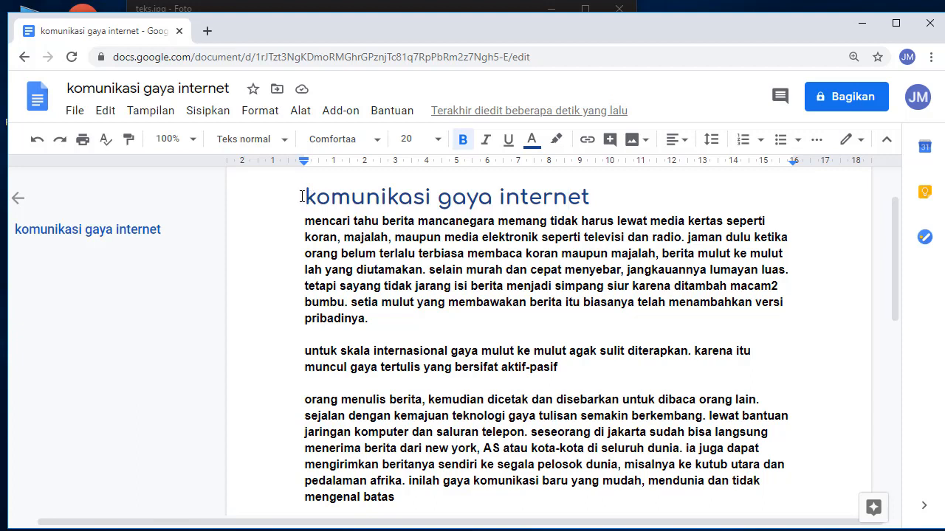
- Capitalize the first letter of each word in the heading, keeping the body text directly beneath it
left_click_drag(304, 196, 589, 197)
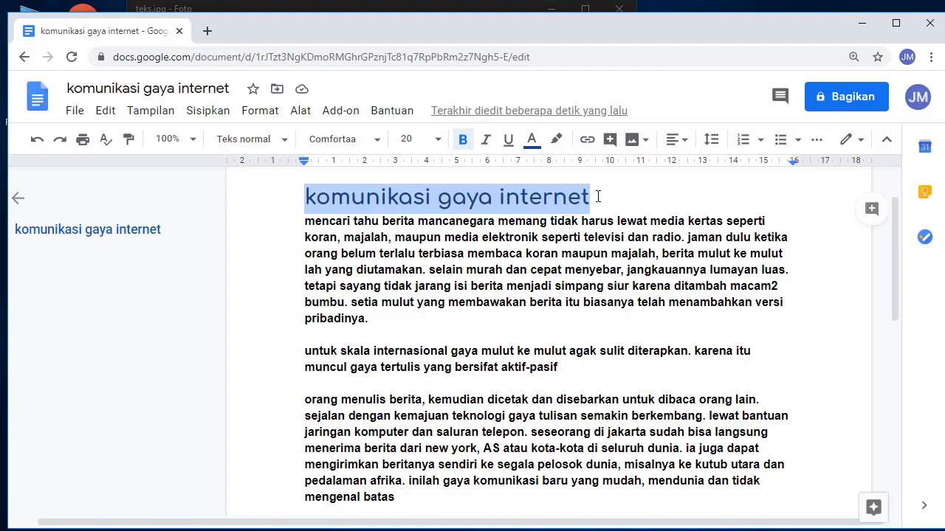
left_click(266, 117)
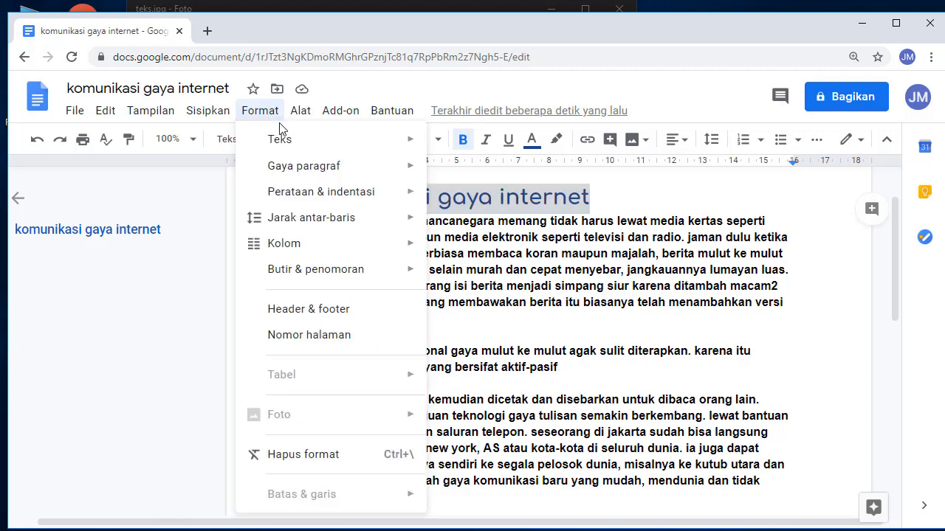
mouse_move(281, 143)
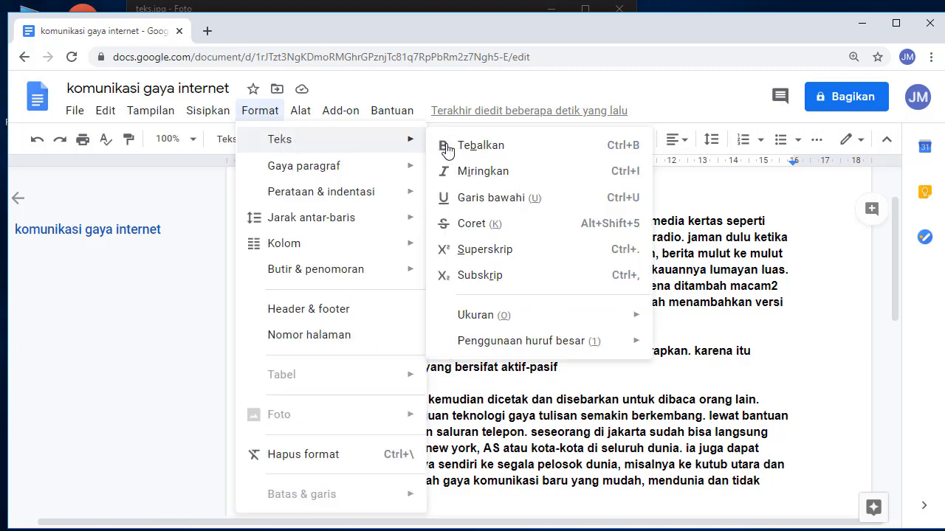
mouse_move(537, 343)
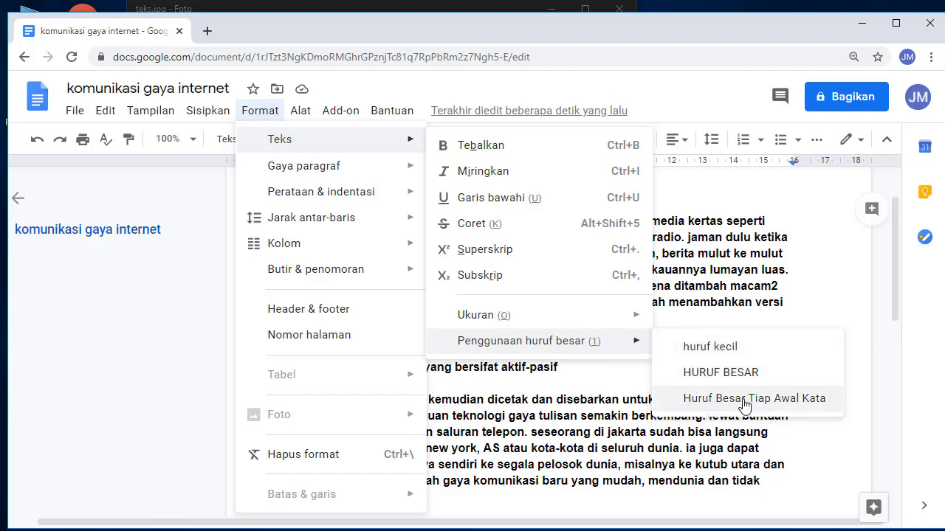
left_click(821, 408)
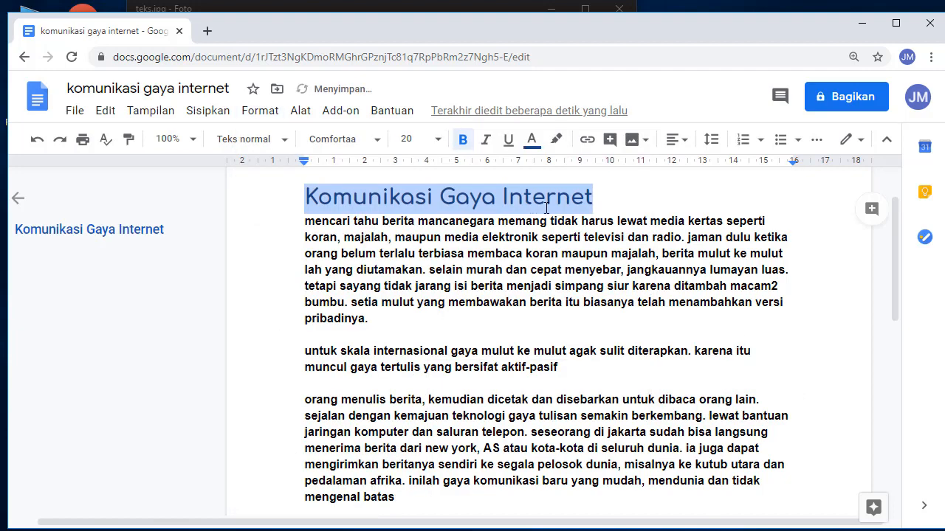
left_click(600, 201)
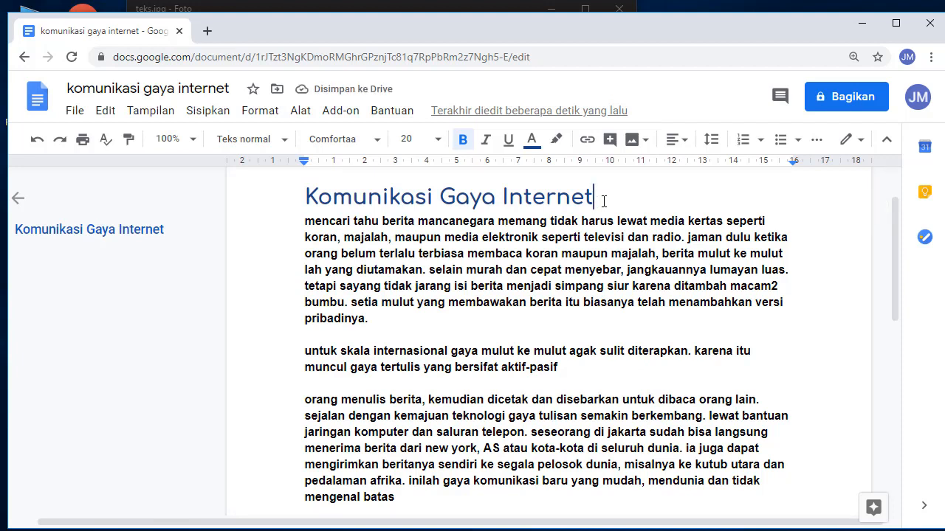
key("Return")
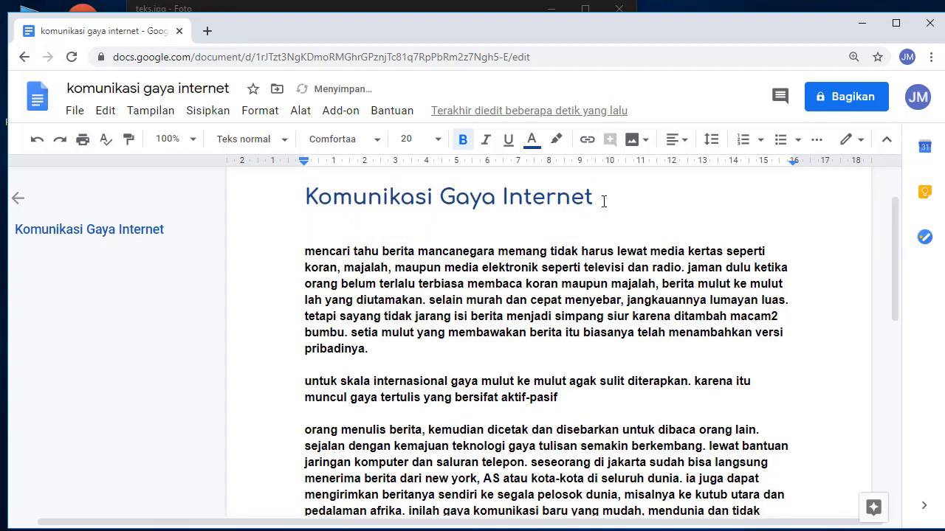
key("BackSpace")
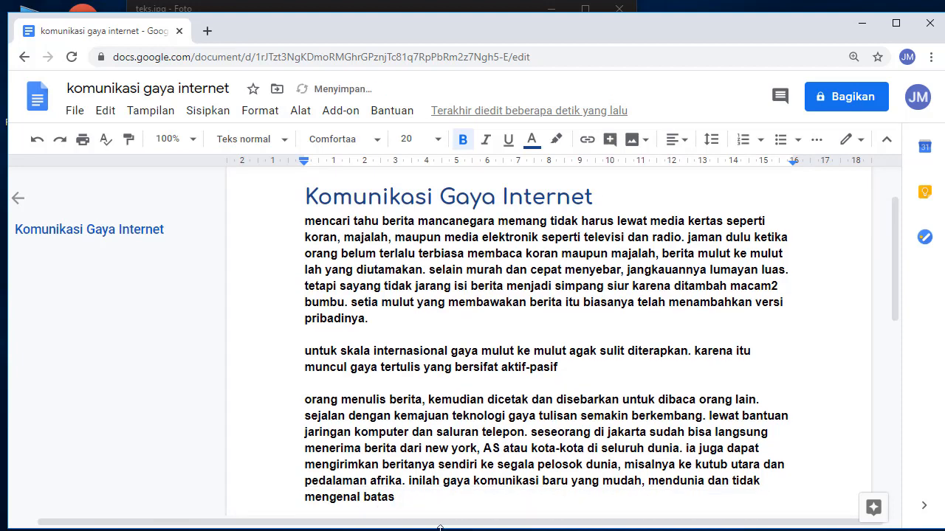
- Consult the teks.jpg reference, return to the document and search it for "mulut ke mulut"
key("alt+Tab")
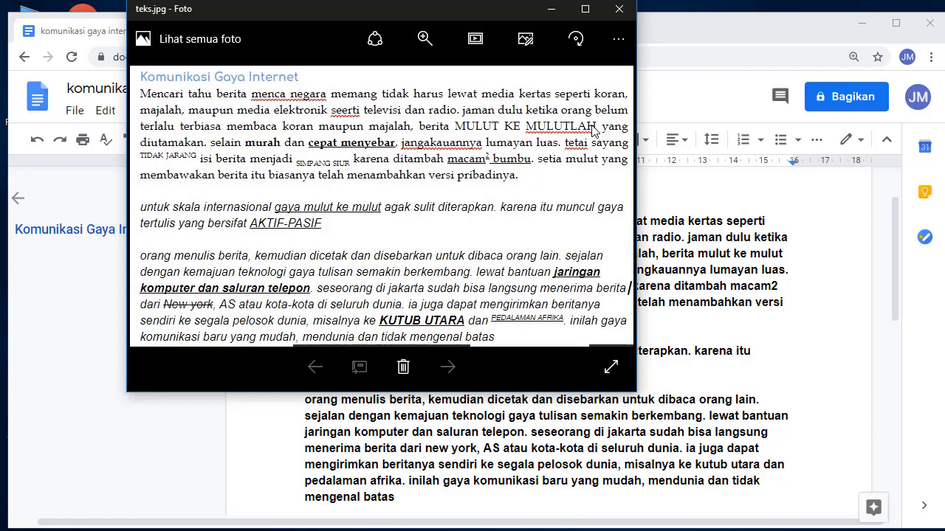
left_click(551, 9)
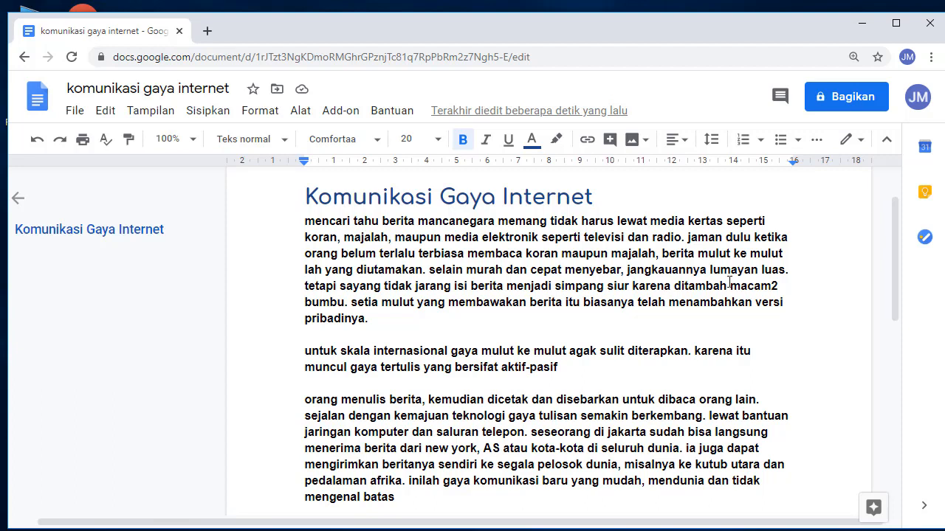
key("ctrl+f")
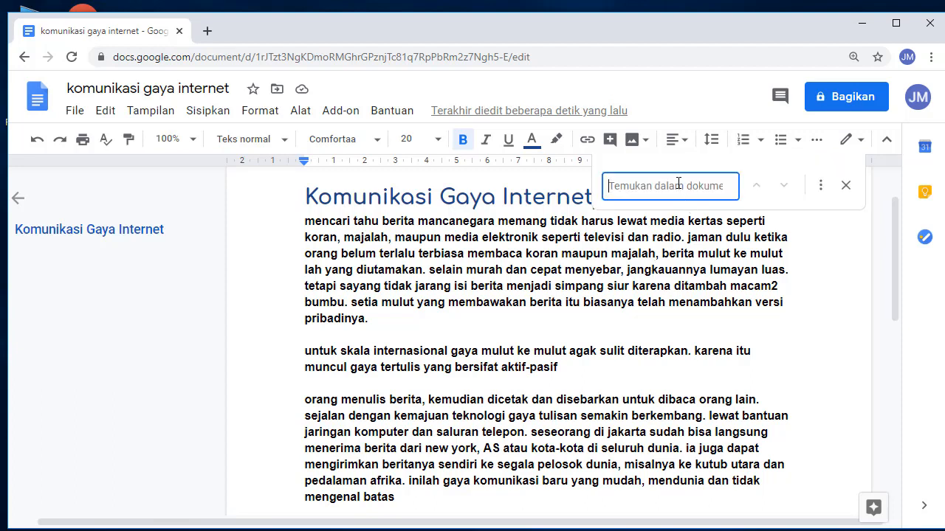
type("mulu")
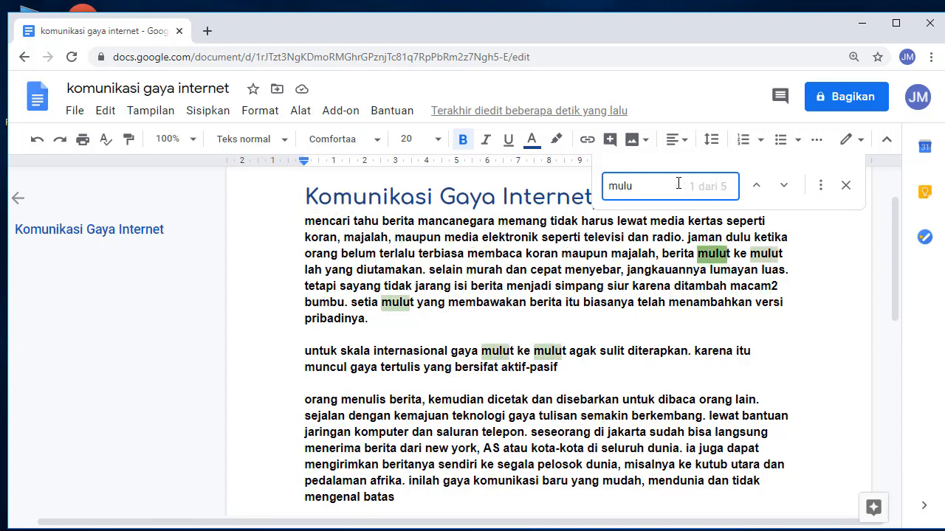
type("t ke")
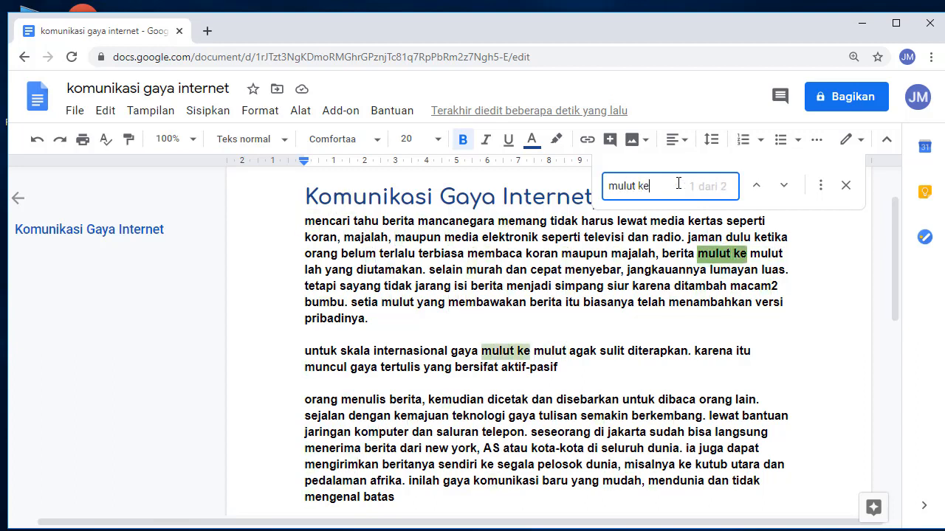
type(" mulut")
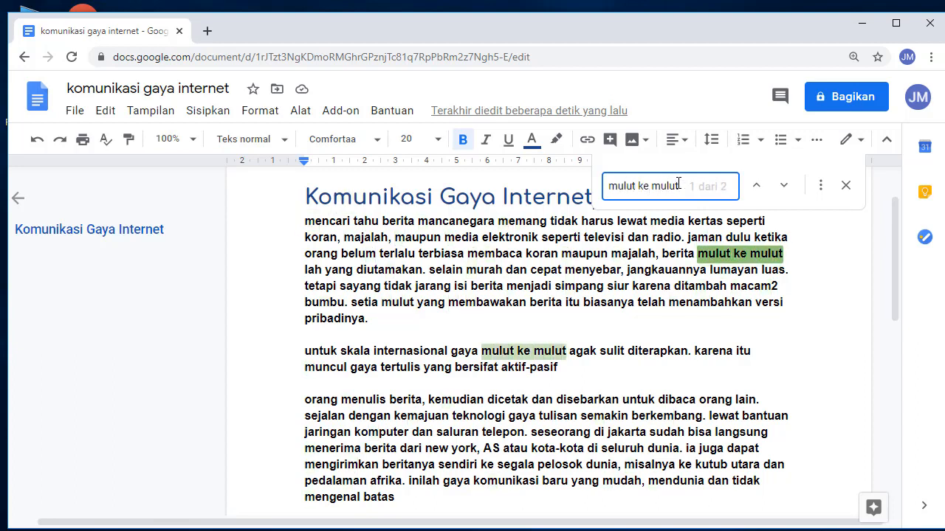
- Convert the phrase "mulut ke mulut" in the first paragraph to all uppercase letters
left_click(736, 254)
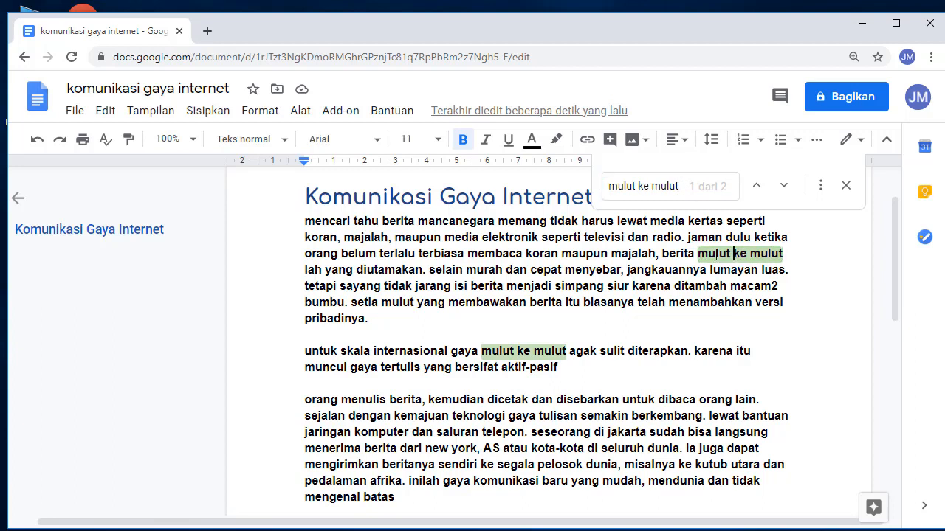
left_click_drag(698, 255, 789, 255)
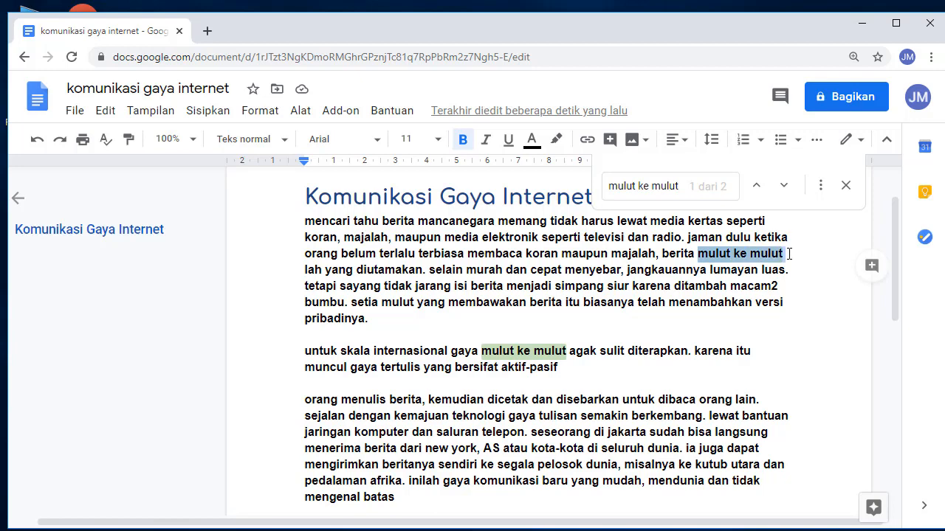
left_click(274, 113)
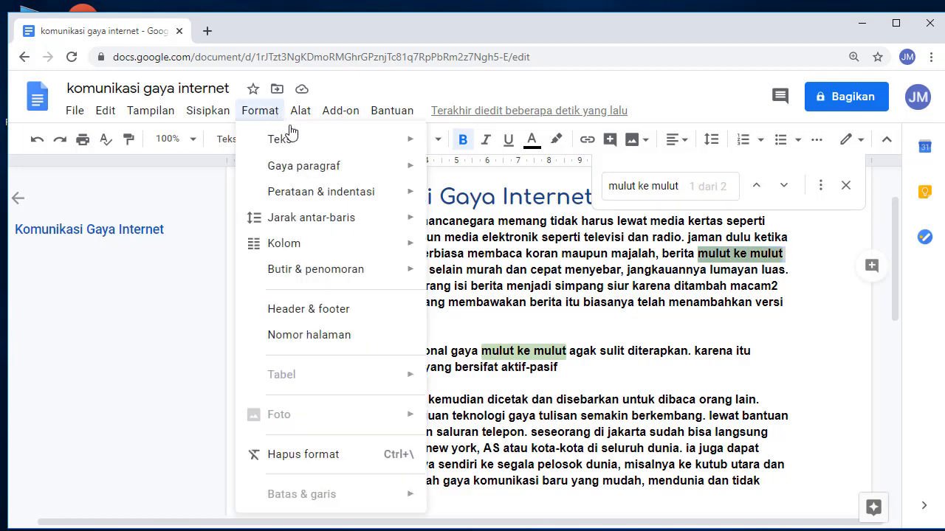
mouse_move(269, 124)
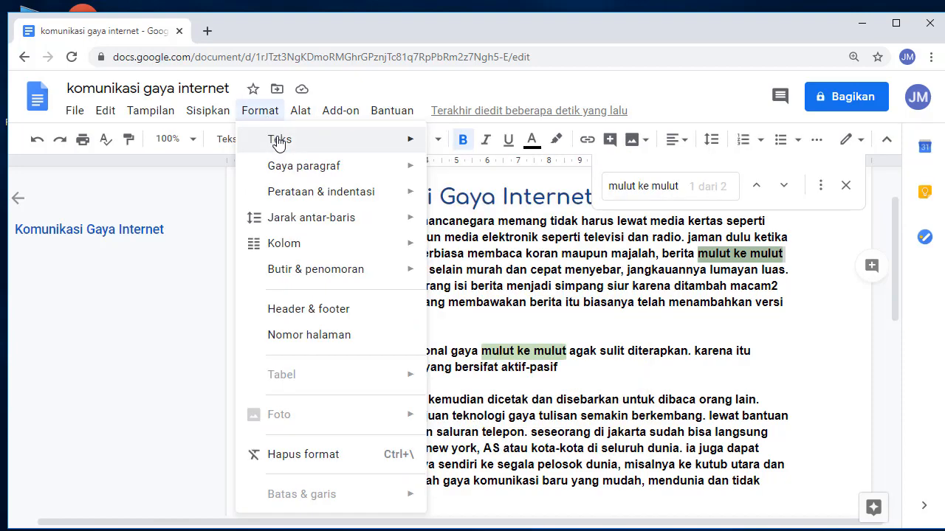
mouse_move(367, 140)
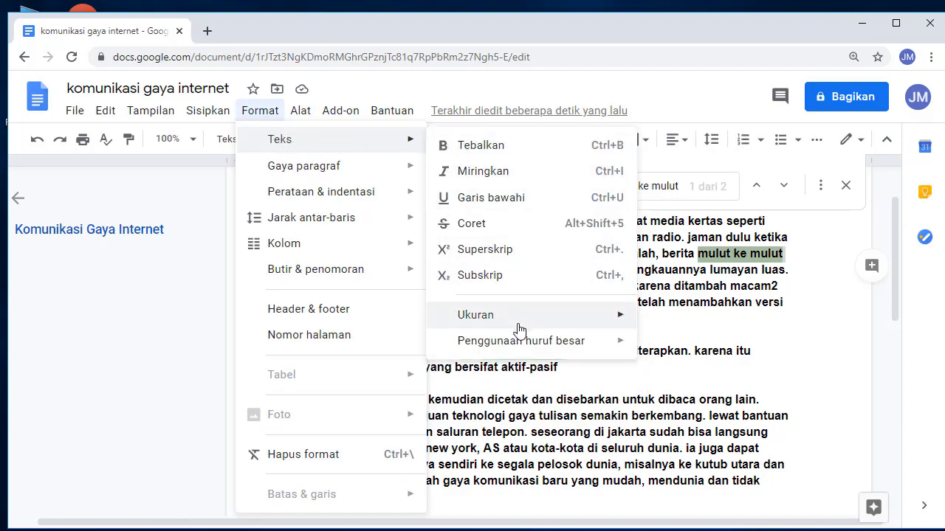
mouse_move(618, 349)
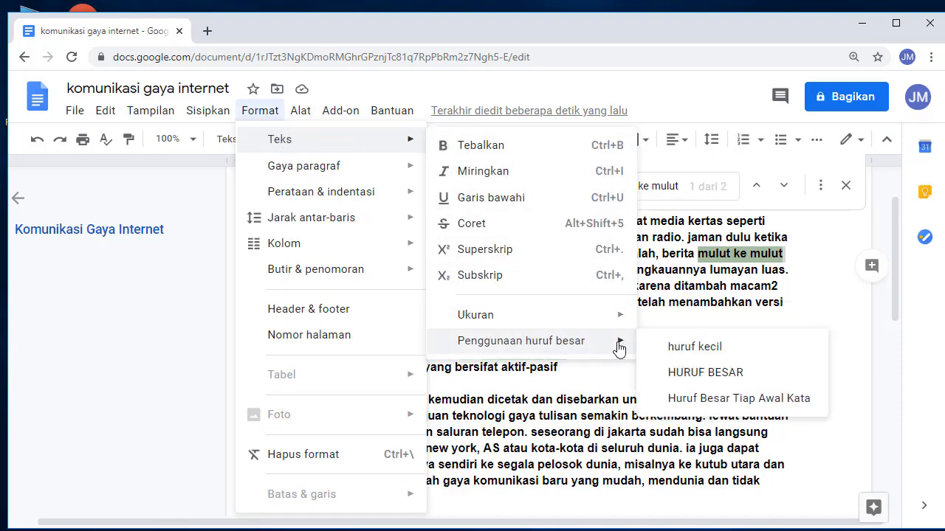
left_click(731, 382)
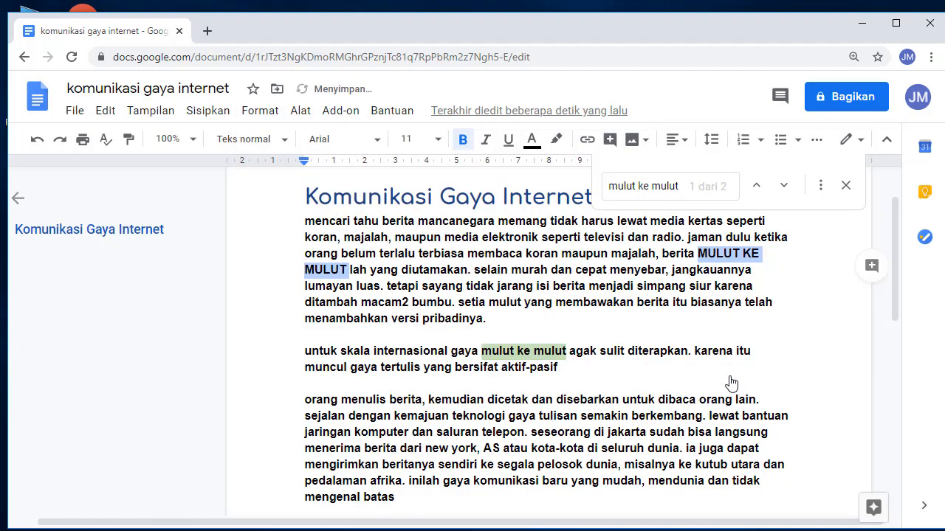
left_click(772, 267)
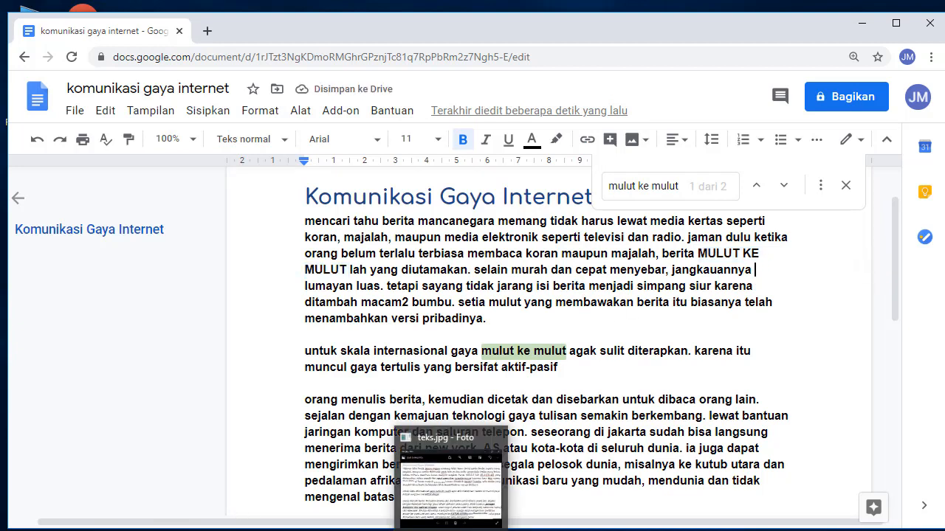
- Consult the teks.jpg reference, return to the document and search it for "mur"
left_click(453, 530)
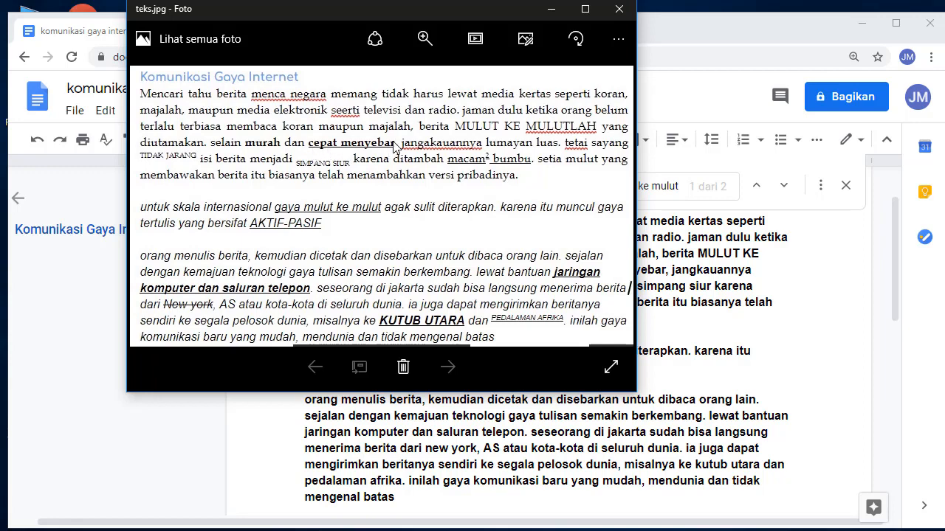
left_click(551, 9)
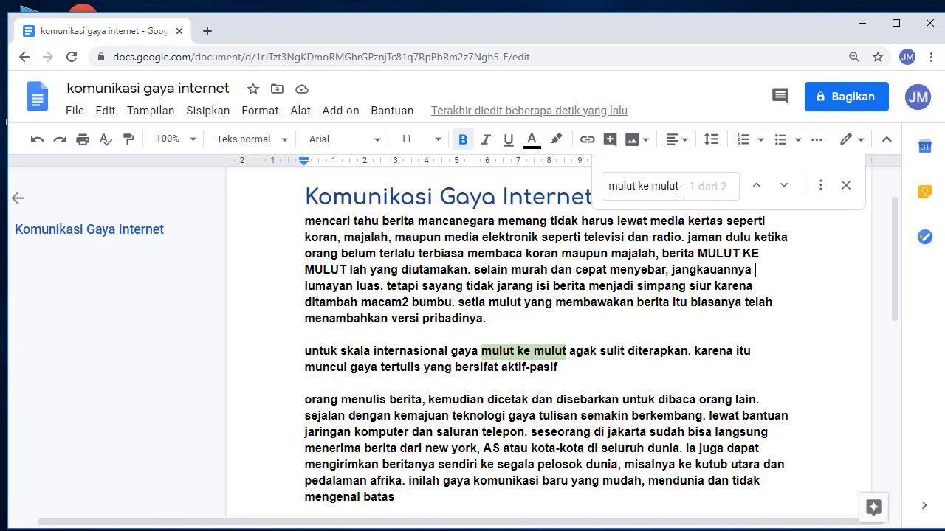
left_click_drag(678, 190, 610, 189)
type("mt")
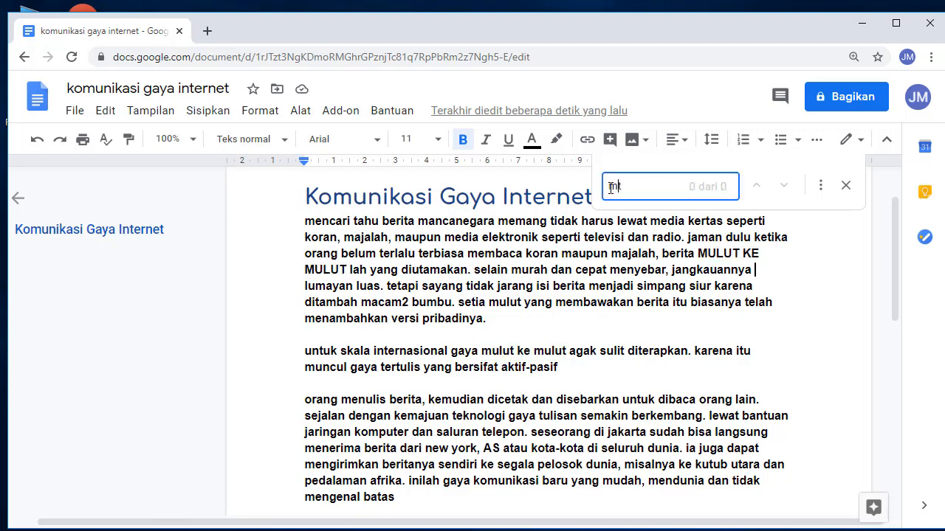
key("Delete")
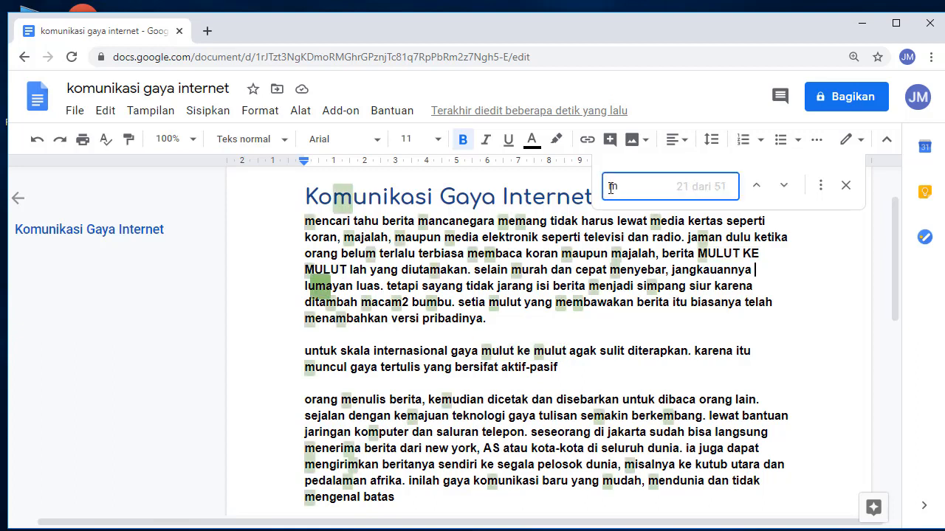
type("u")
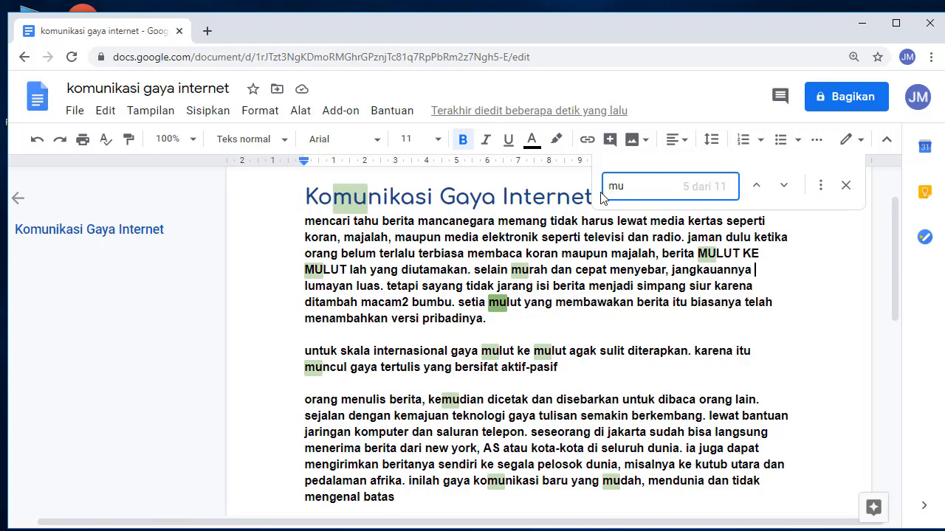
type("r")
- Remove and reapply bold on "murah" in the first paragraph, and select "cepat menyebar" to check its bold formatting
left_click(513, 271)
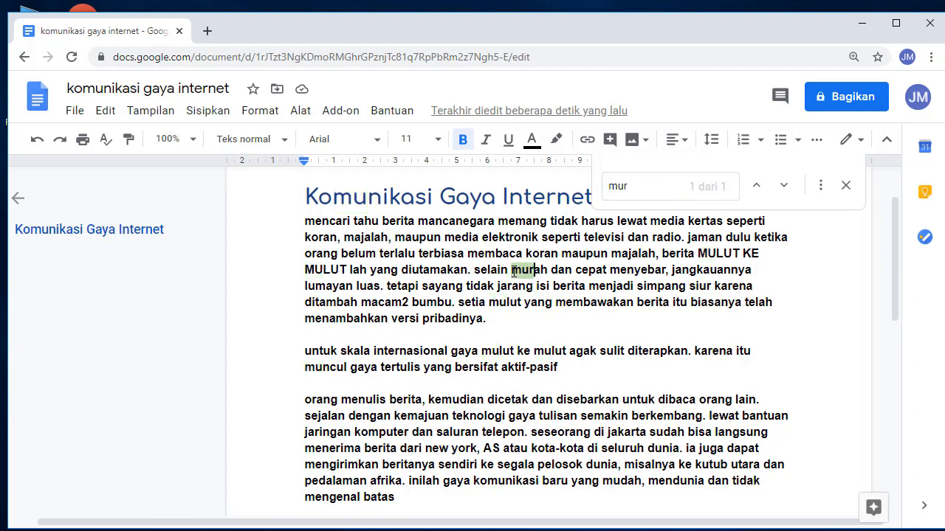
left_click_drag(519, 271, 548, 267)
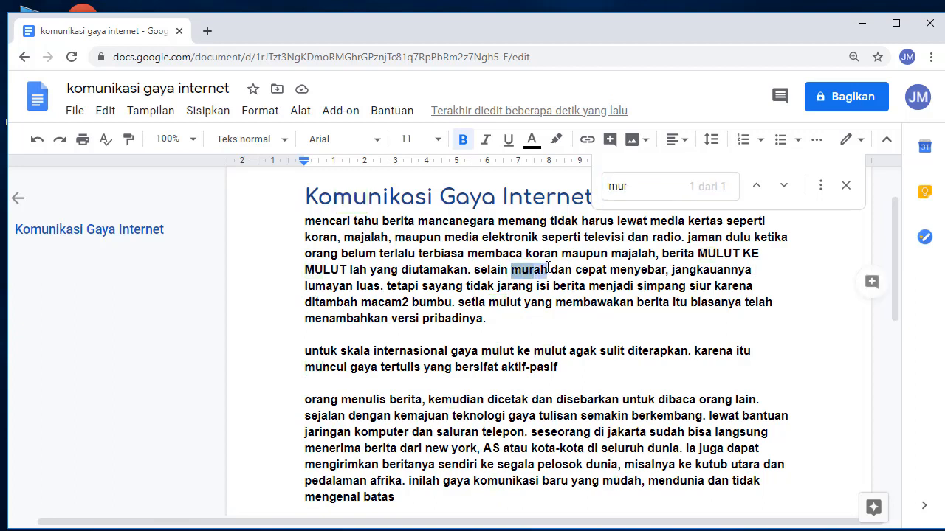
left_click(463, 141)
left_click(462, 141)
left_click_drag(576, 271, 666, 270)
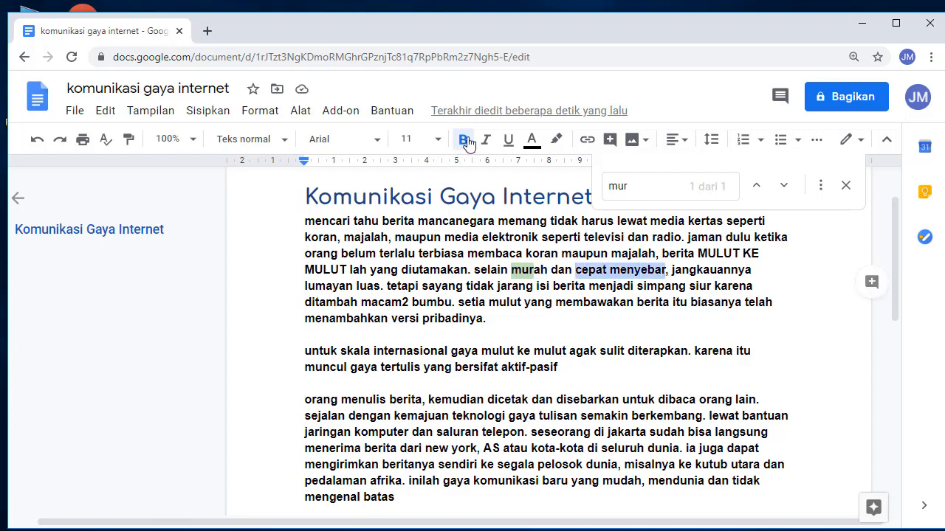
left_click(562, 322)
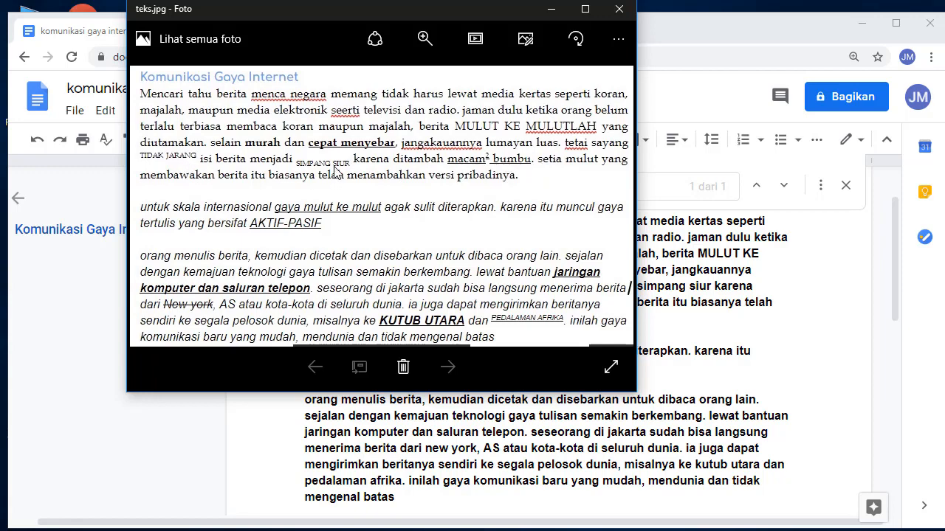
- Search the document for "tidak" and convert the phrase "tidak jarang" in the first paragraph to all uppercase letters
left_click(551, 9)
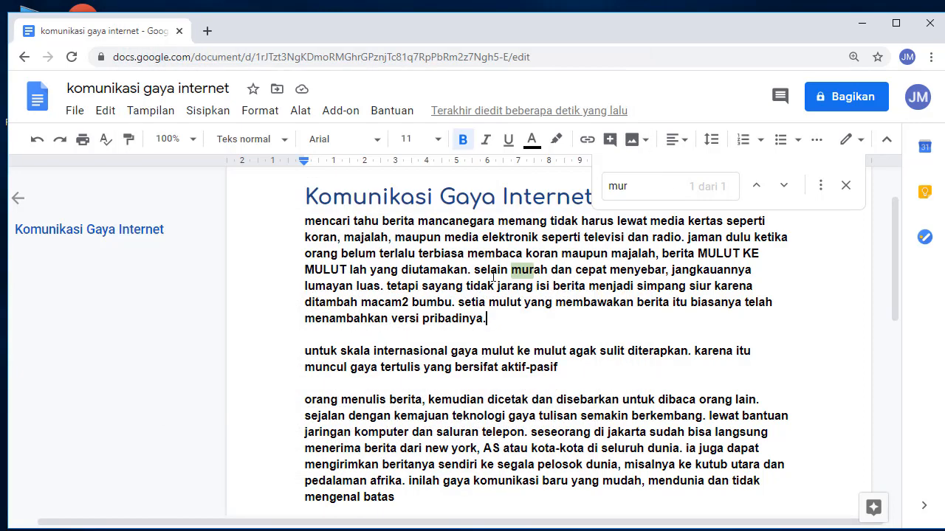
left_click(638, 186)
type("tidak")
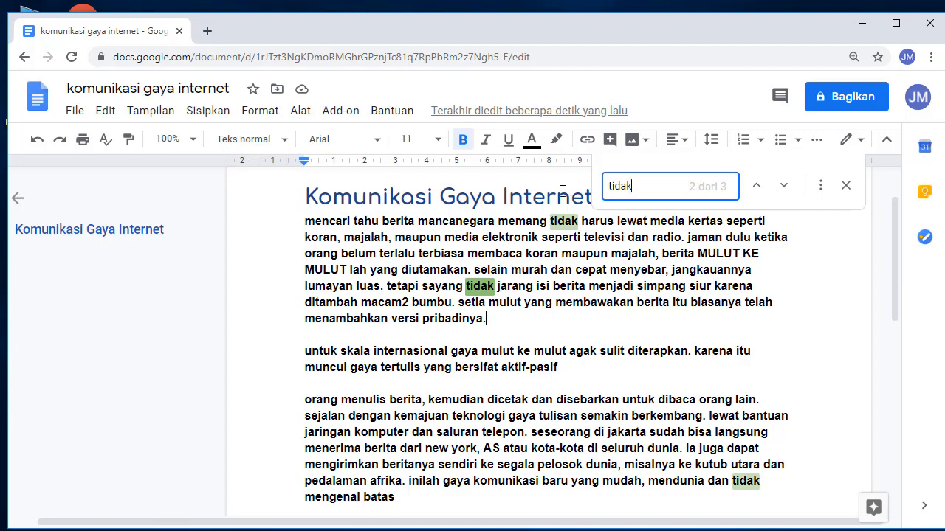
left_click(514, 294)
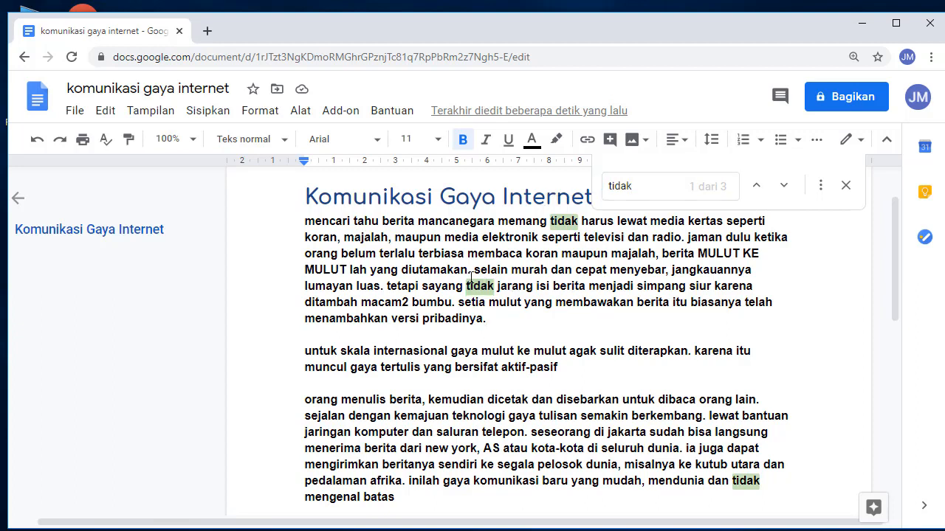
left_click_drag(468, 285, 535, 288)
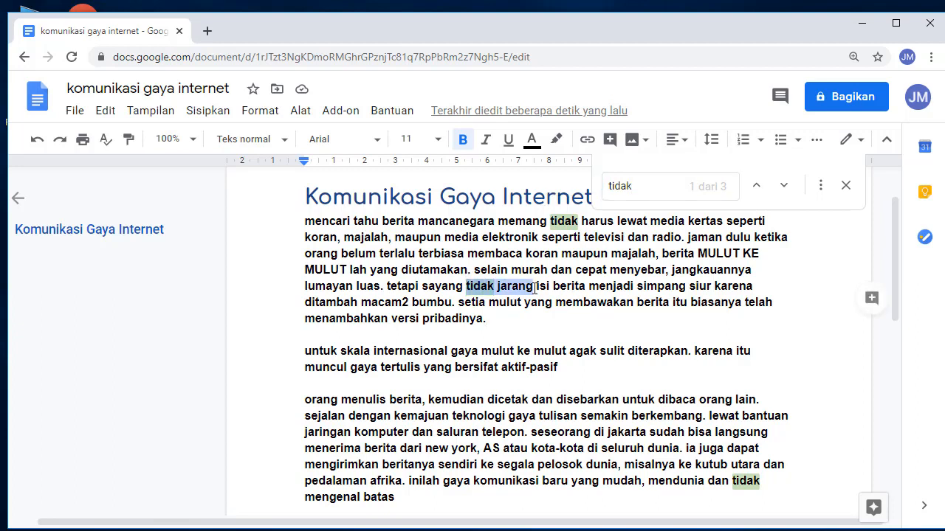
left_click(270, 112)
mouse_move(296, 141)
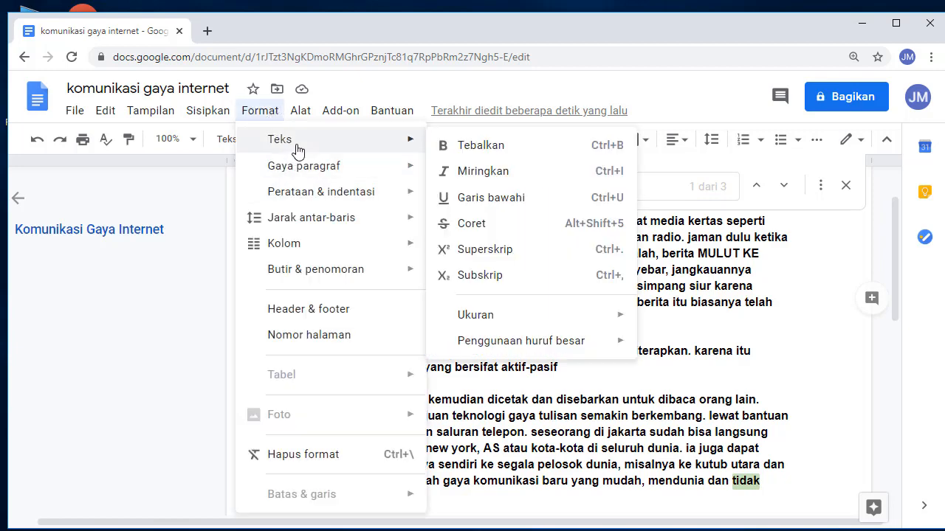
mouse_move(544, 347)
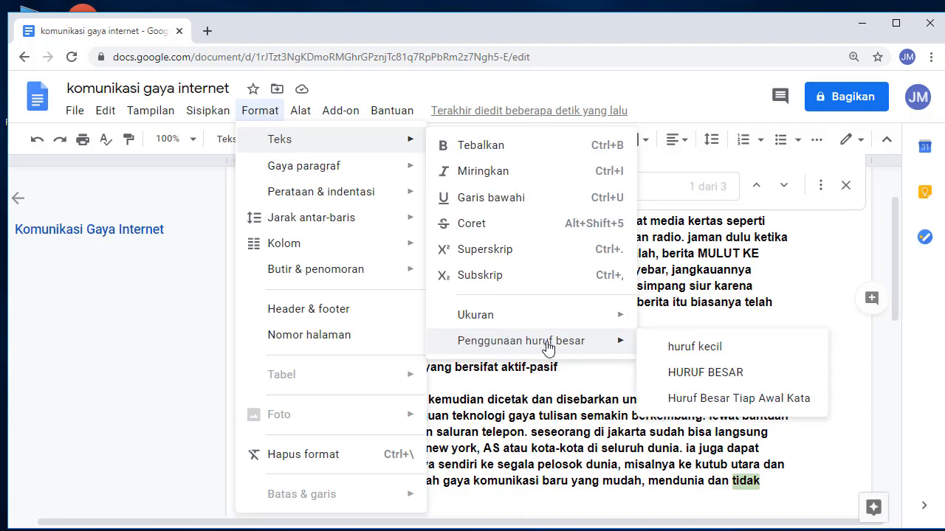
left_click(714, 376)
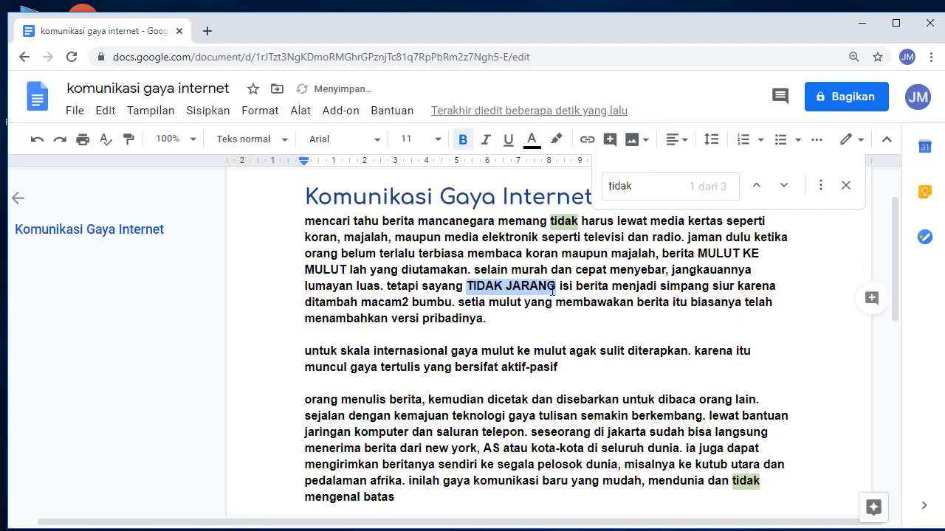
- Format the phrase "TIDAK JARANG" in the first paragraph as superscript
left_click(258, 113)
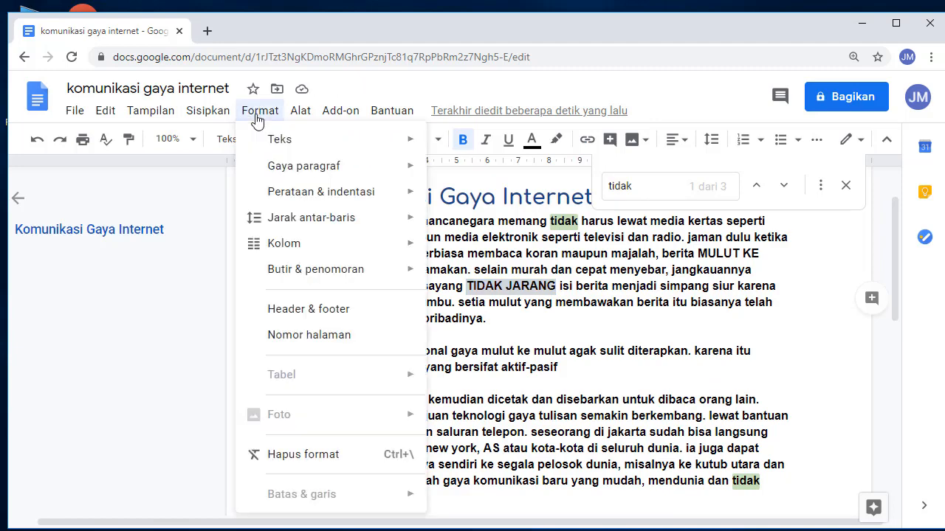
mouse_move(280, 146)
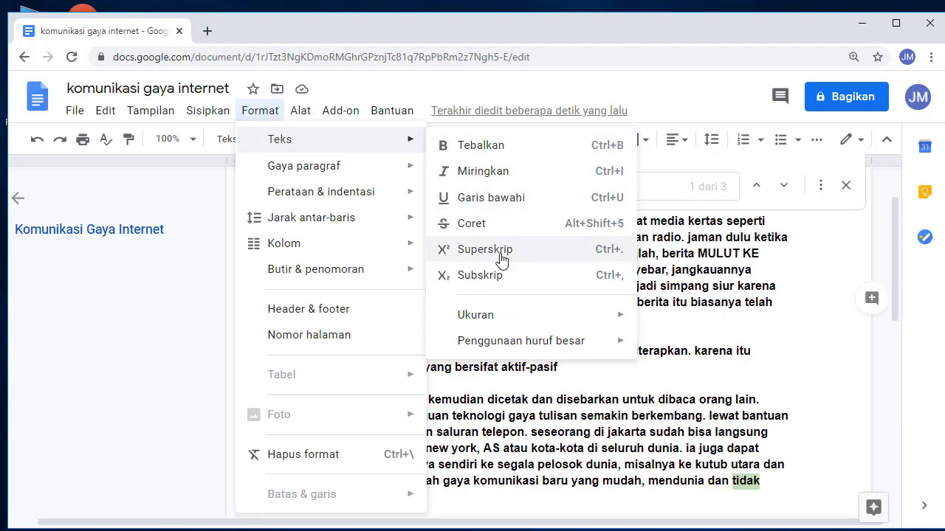
left_click(502, 253)
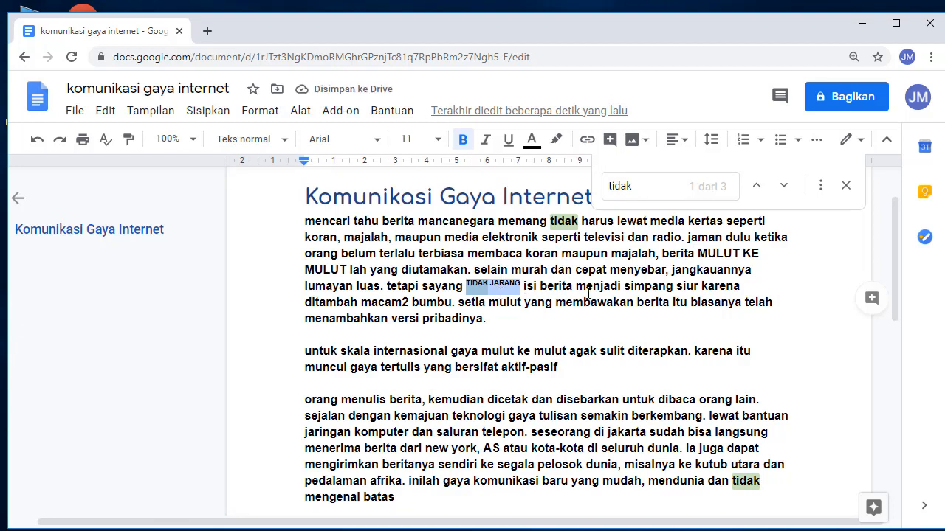
- Convert the whole phrase "simpang siur" in the first paragraph to all uppercase letters, including the final "r"
left_click(626, 288)
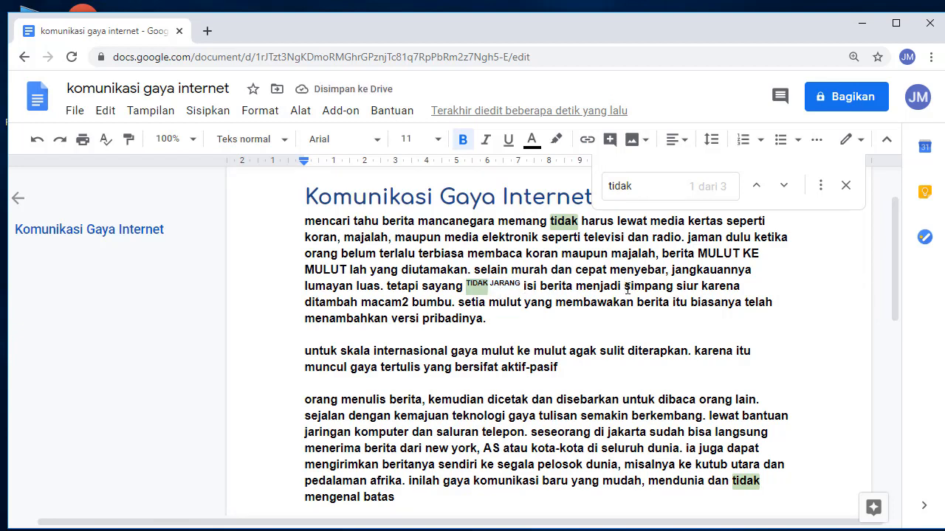
left_click_drag(626, 288, 697, 288)
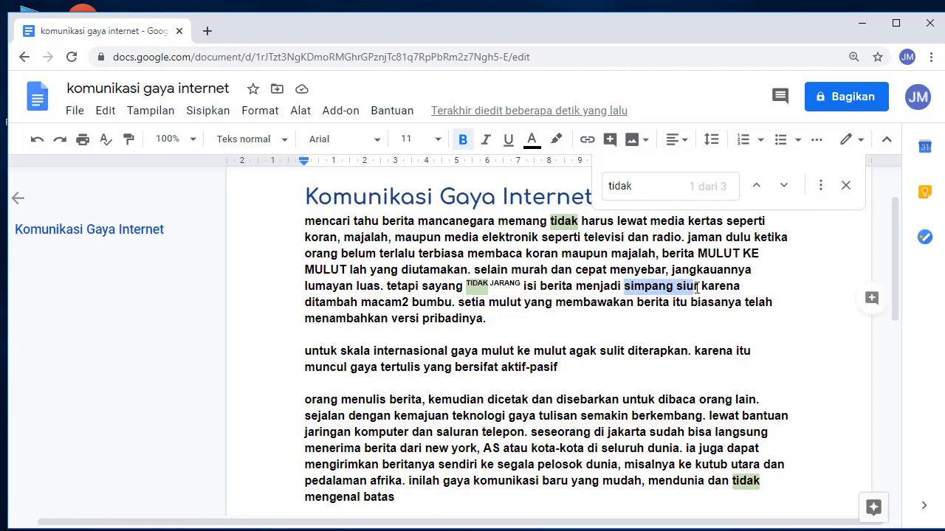
left_click(267, 120)
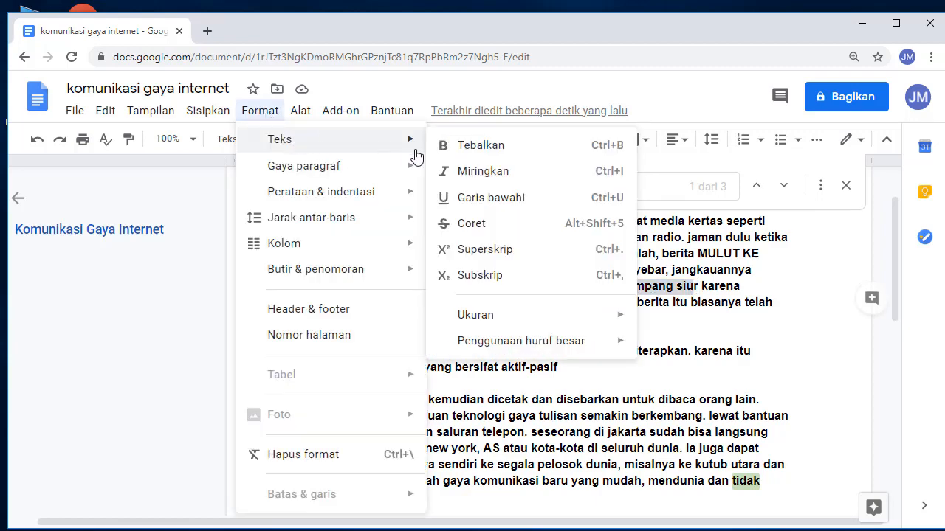
mouse_move(532, 346)
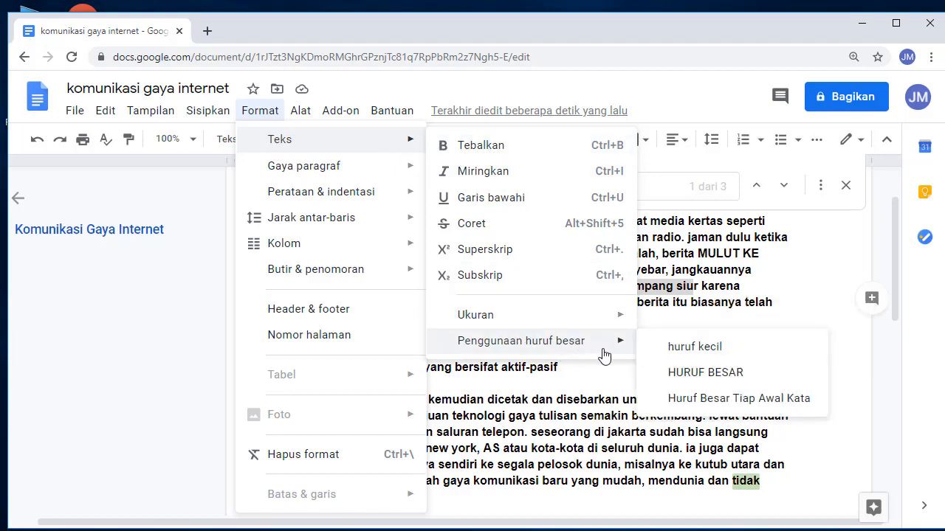
left_click(670, 373)
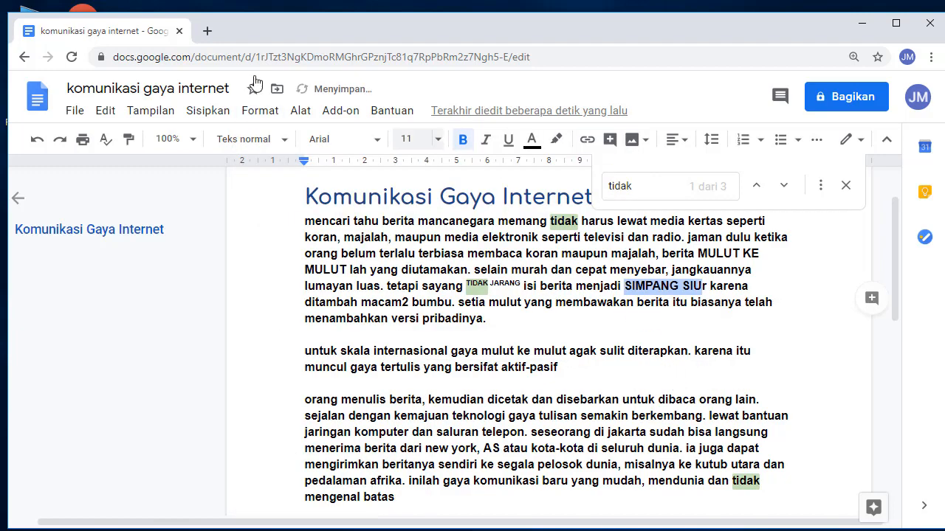
left_click(640, 287)
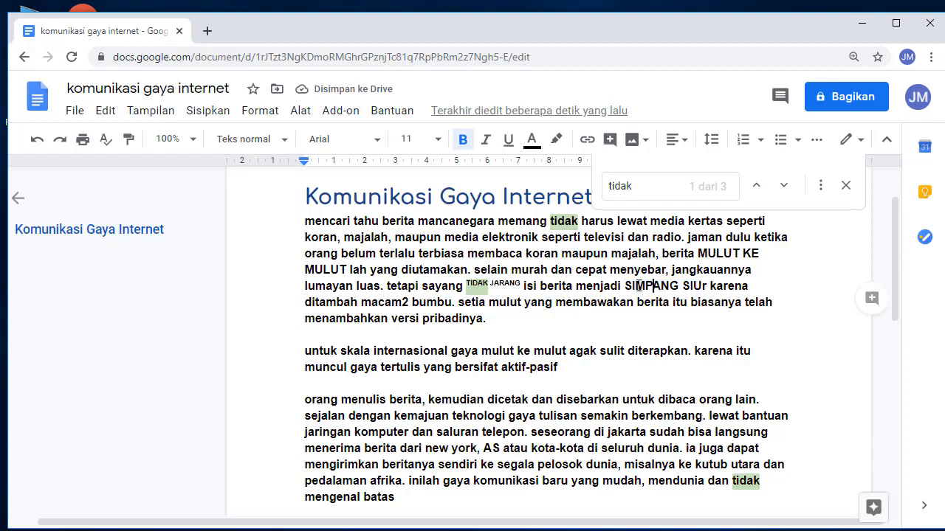
left_click_drag(625, 288, 708, 293)
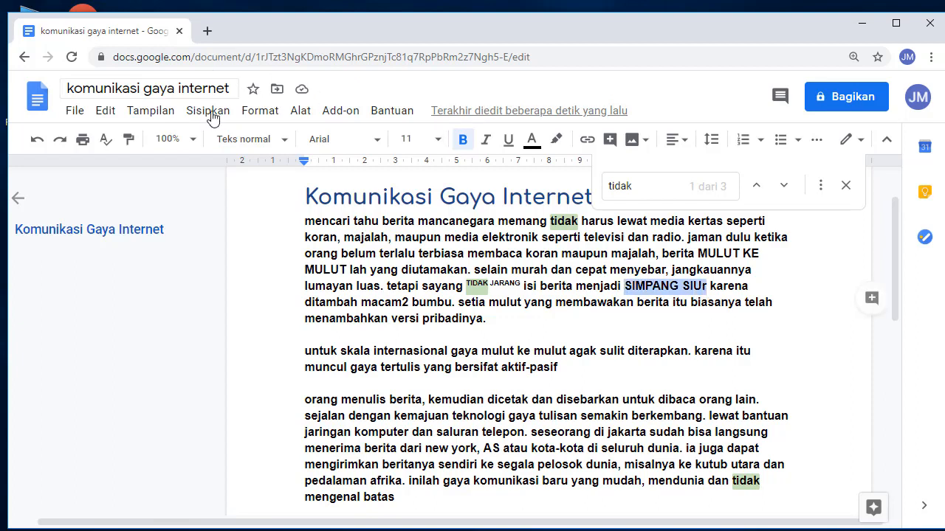
left_click(266, 117)
mouse_move(310, 148)
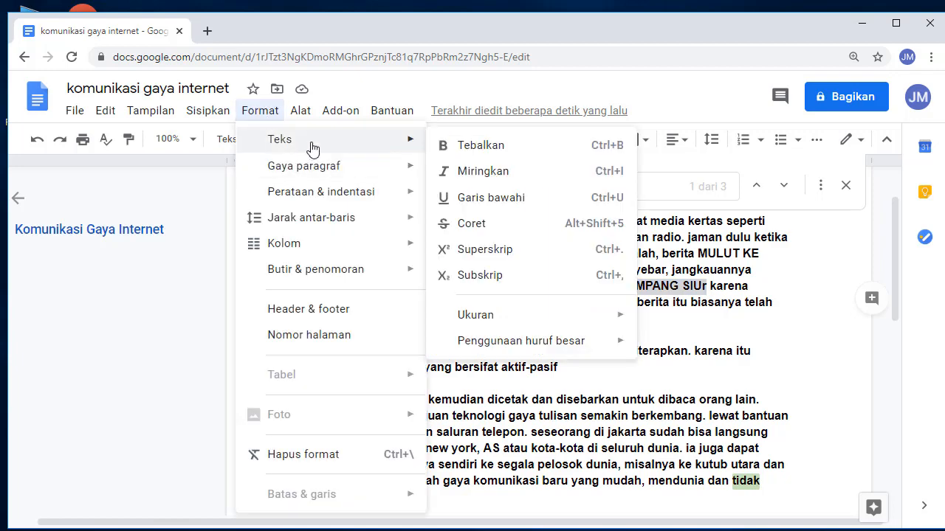
mouse_move(578, 319)
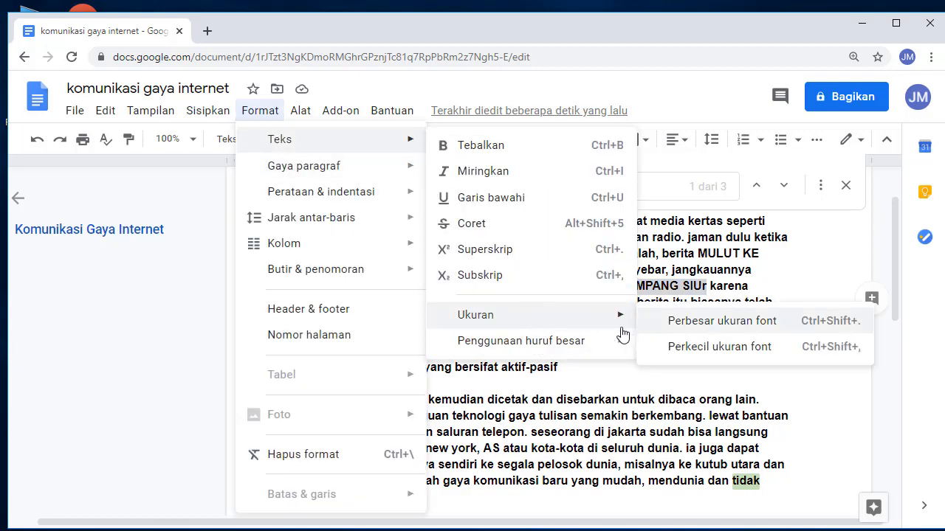
mouse_move(612, 344)
left_click(682, 378)
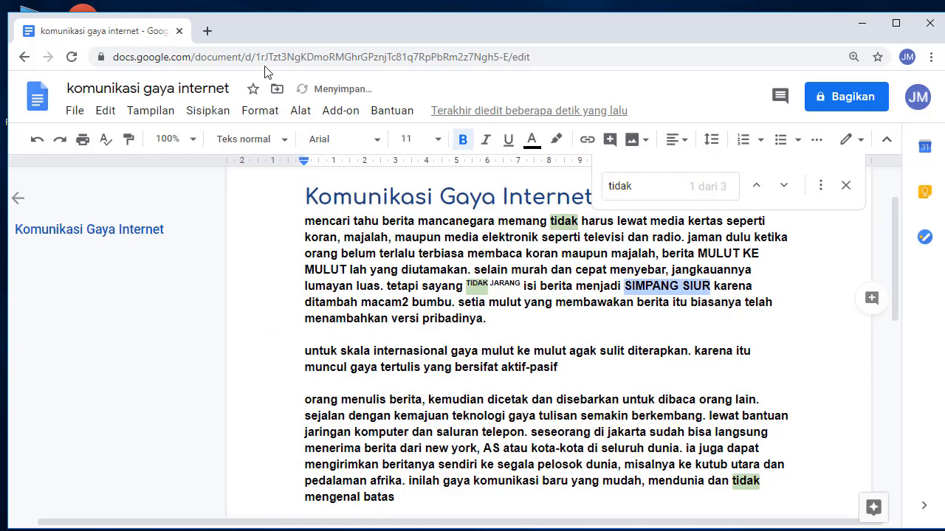
- Format the phrase "SIMPANG SIUR" in the first paragraph as subscript
left_click(267, 116)
mouse_move(337, 152)
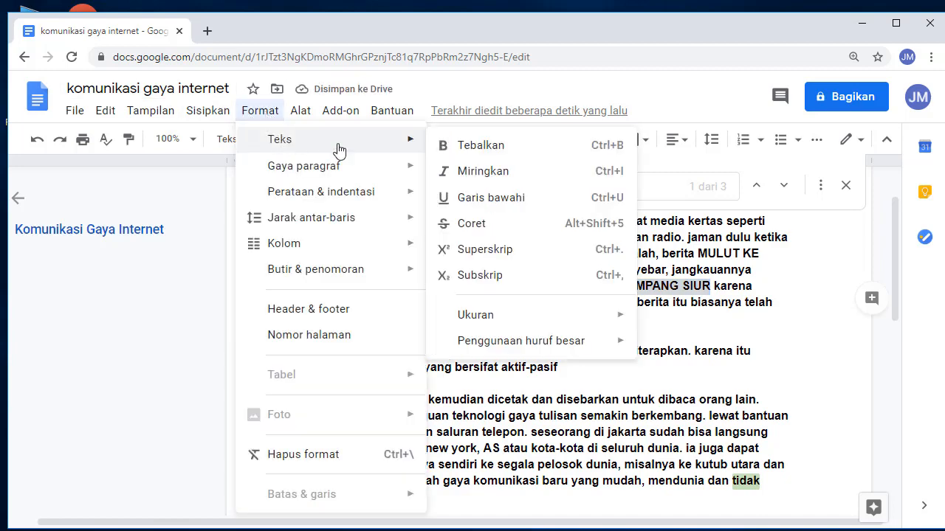
left_click(506, 278)
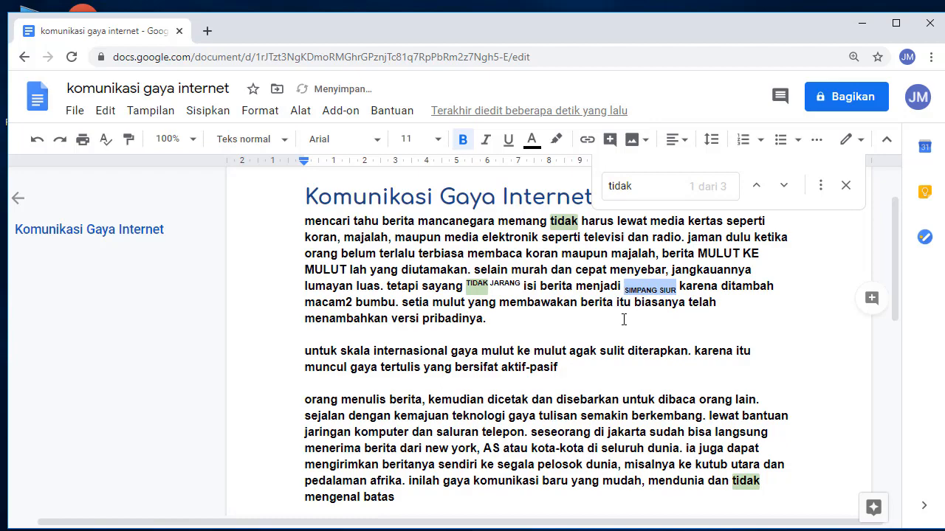
left_click(787, 325)
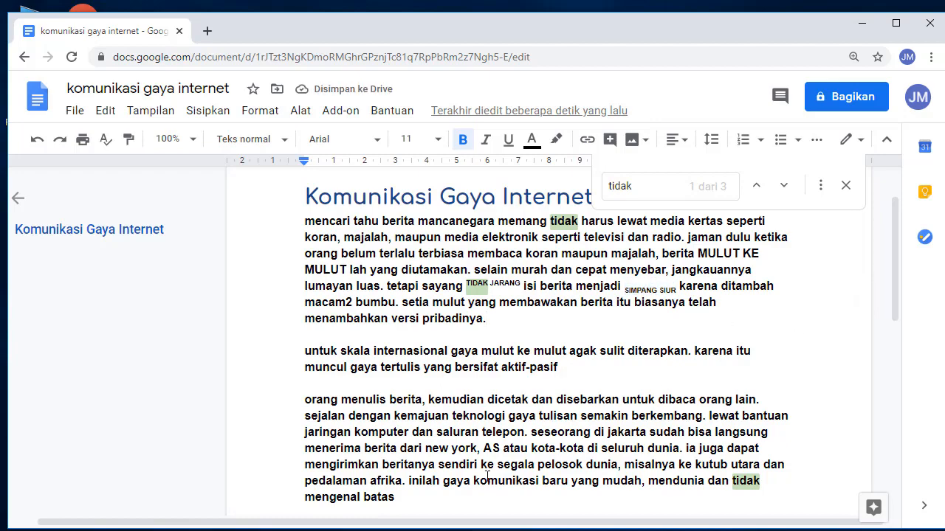
- Check the teks.jpg reference and underline the phrase "macam2 bumbu" in the first paragraph
left_click(411, 527)
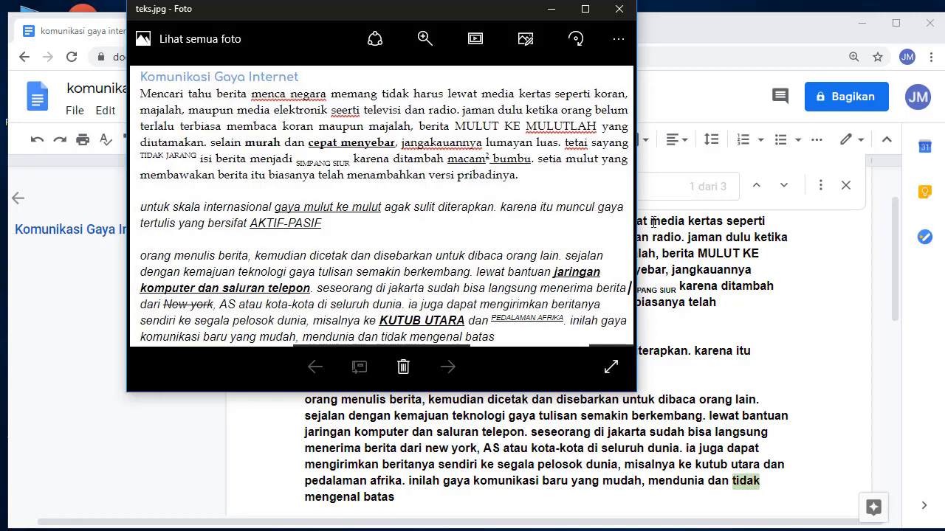
left_click(737, 318)
left_click_drag(737, 319, 641, 335)
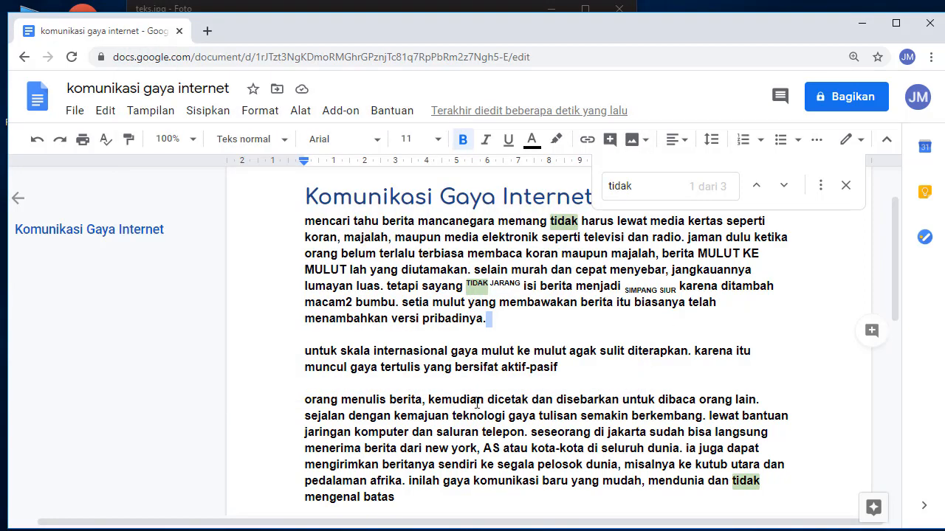
left_click(527, 316)
left_click_drag(307, 303, 397, 303)
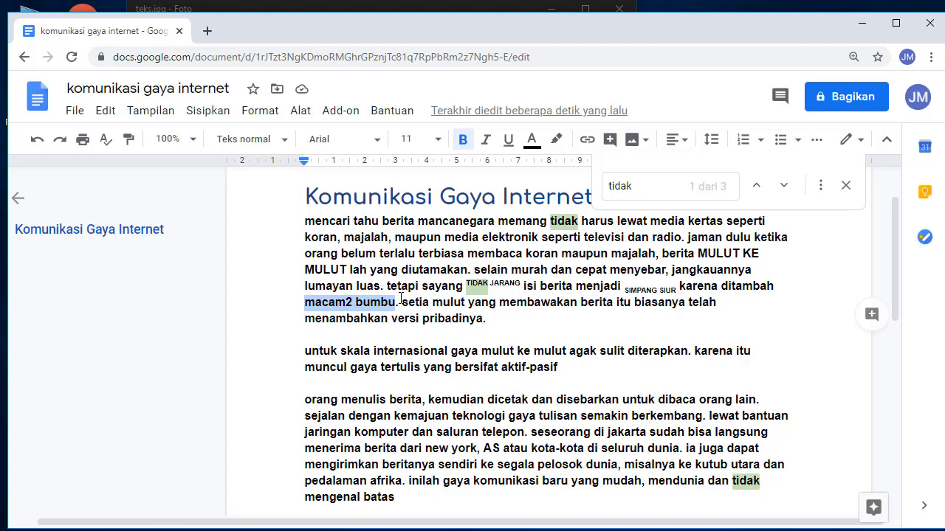
key("ctrl+u")
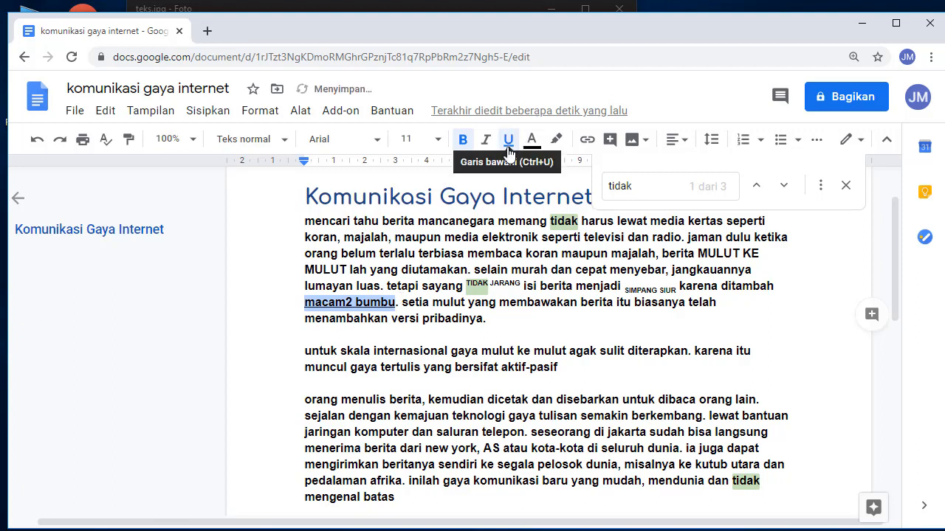
left_click(421, 270)
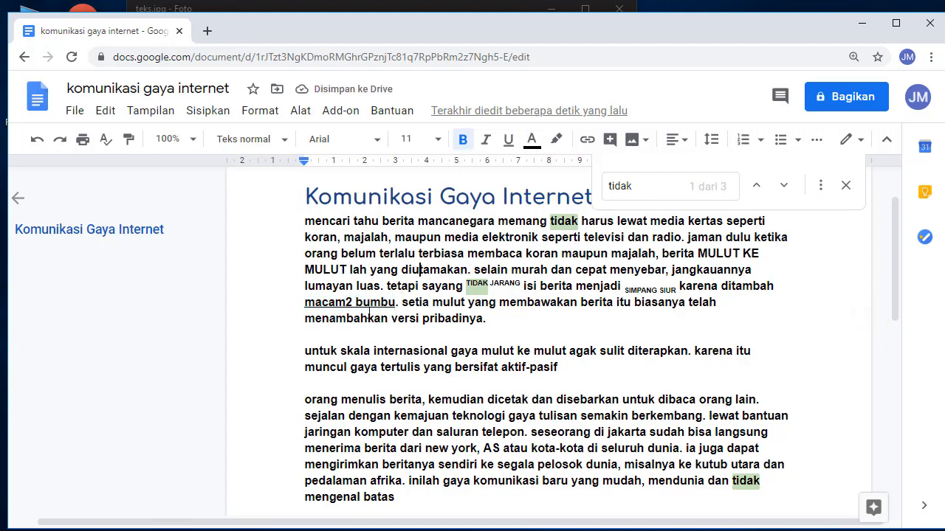
- Format the "2" in "macam2" in the first paragraph as superscript
left_click_drag(347, 302, 353, 301)
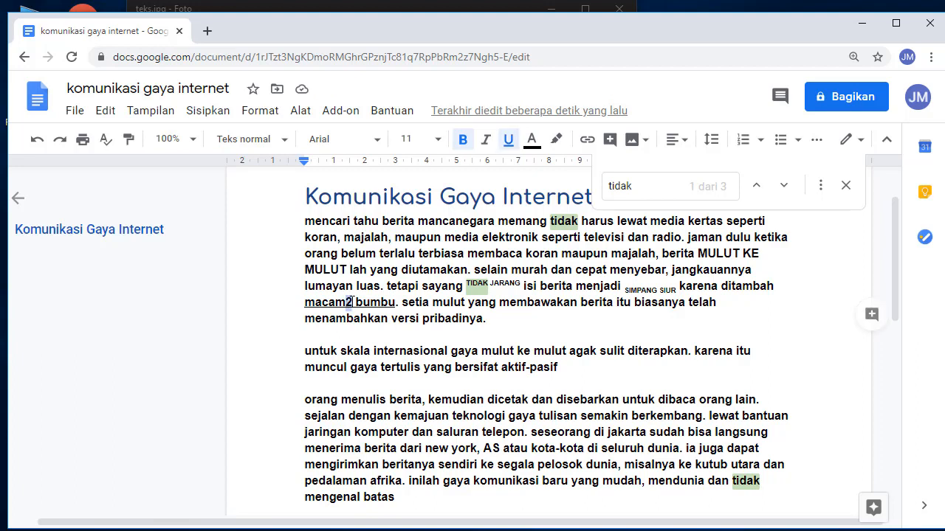
left_click(268, 112)
mouse_move(281, 143)
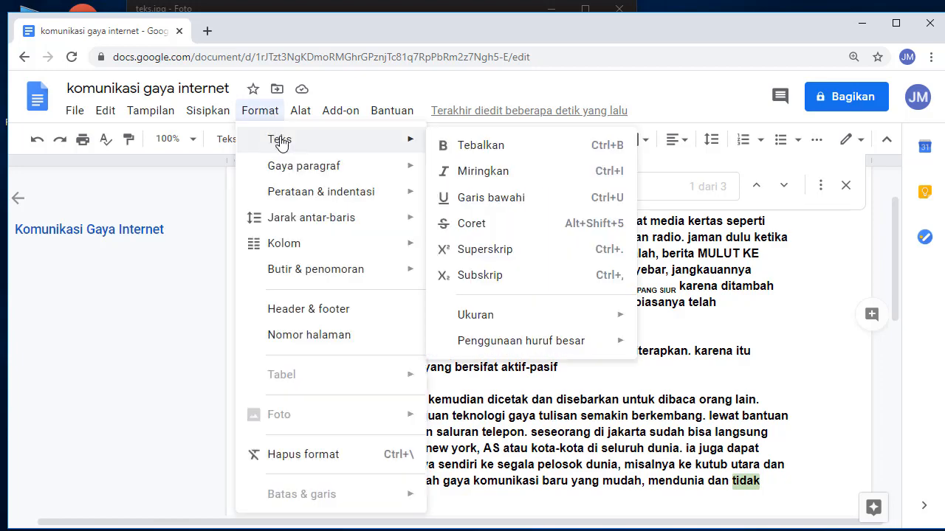
left_click(505, 251)
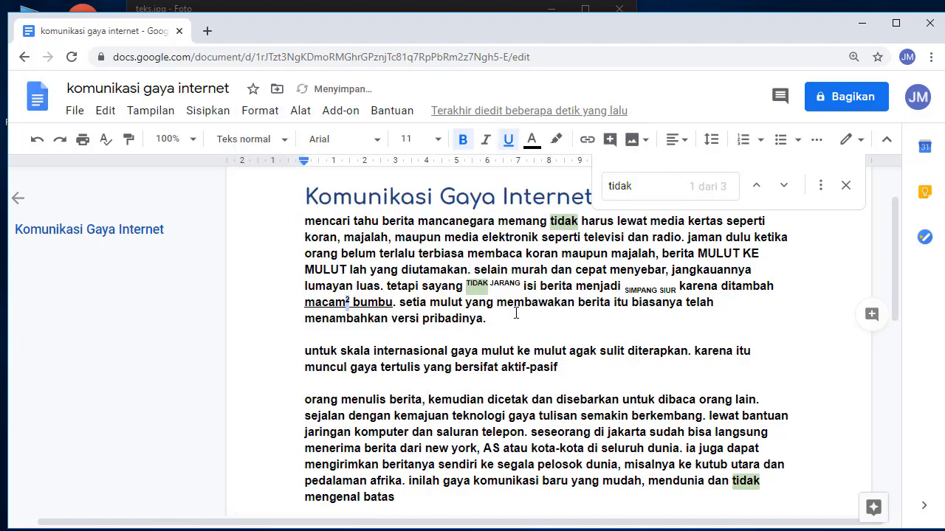
left_click(385, 320)
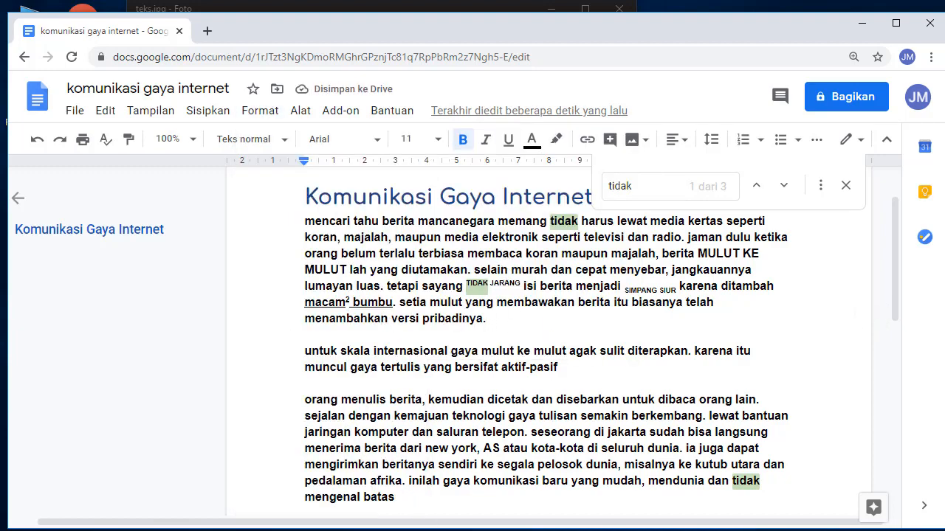
- Compare with teks.jpg, search the document for "gaya", and underline the phrase "gaya mulut ke mulut" in the second paragraph
key("alt+Tab")
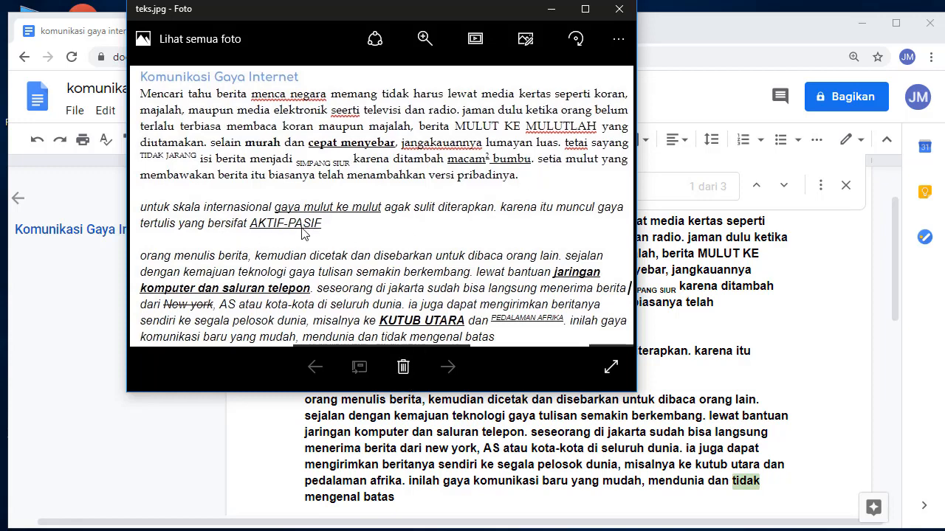
left_click(561, 8)
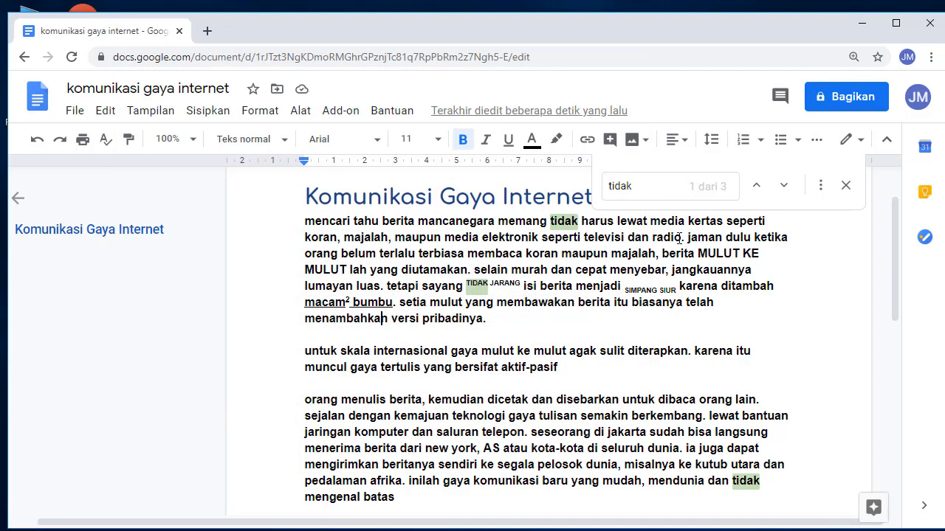
key("ctrl+f")
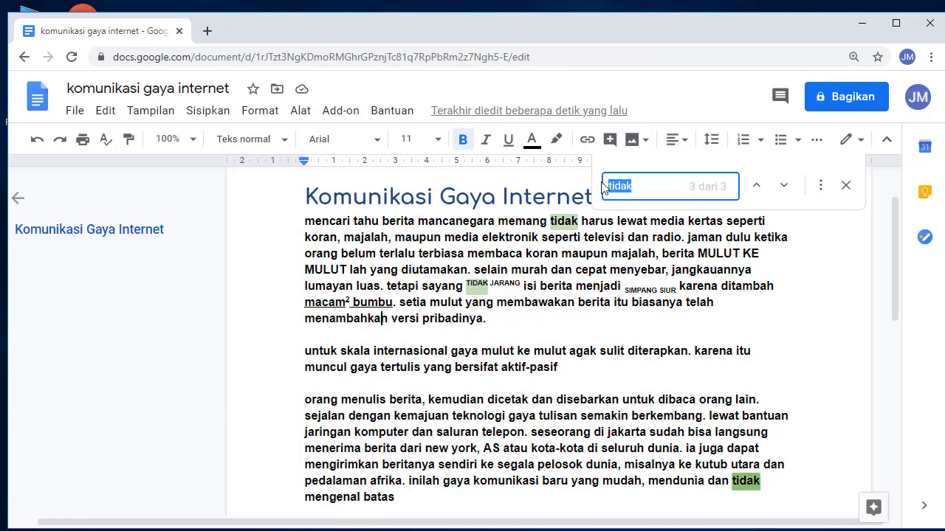
type("ga")
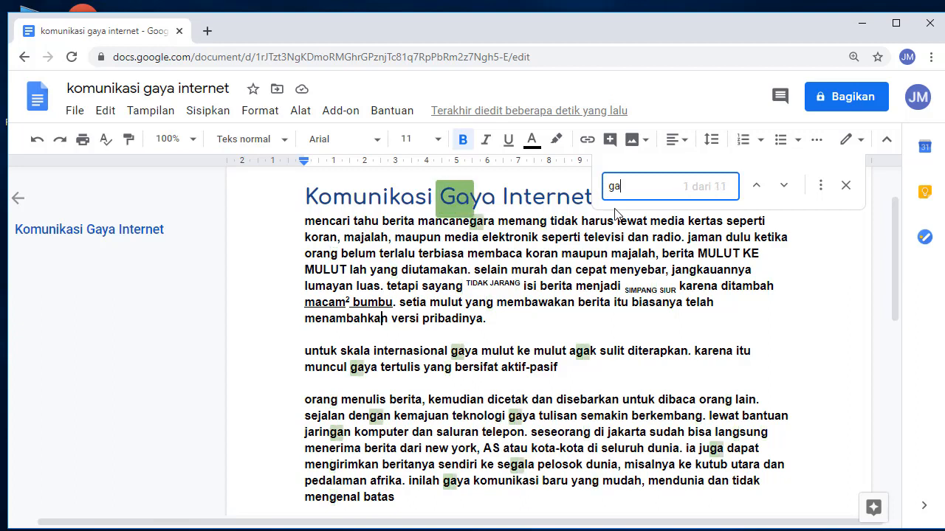
type("ya")
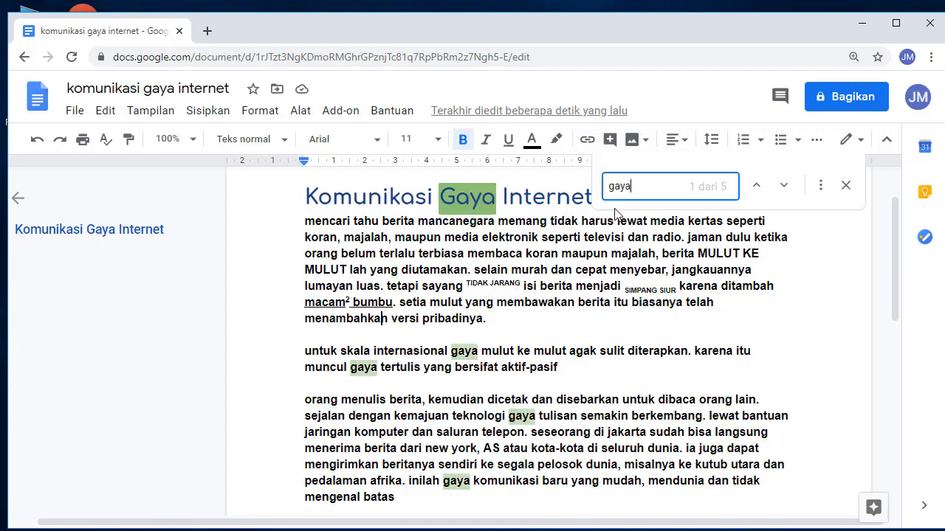
left_click(494, 352)
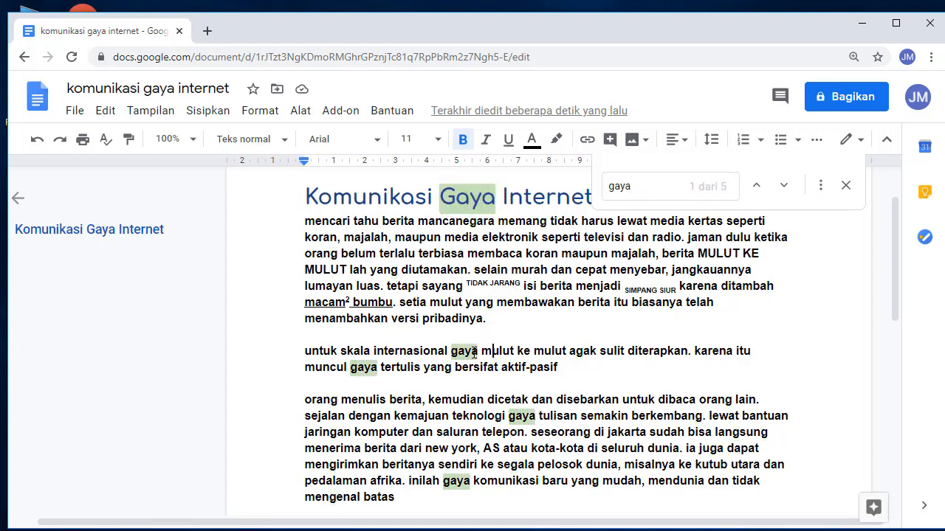
left_click_drag(451, 351, 517, 350)
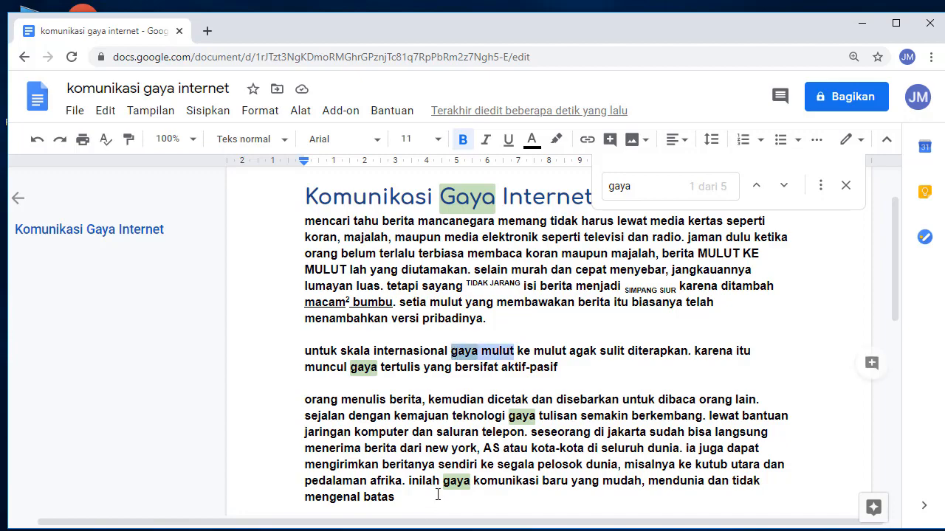
key("alt+Tab")
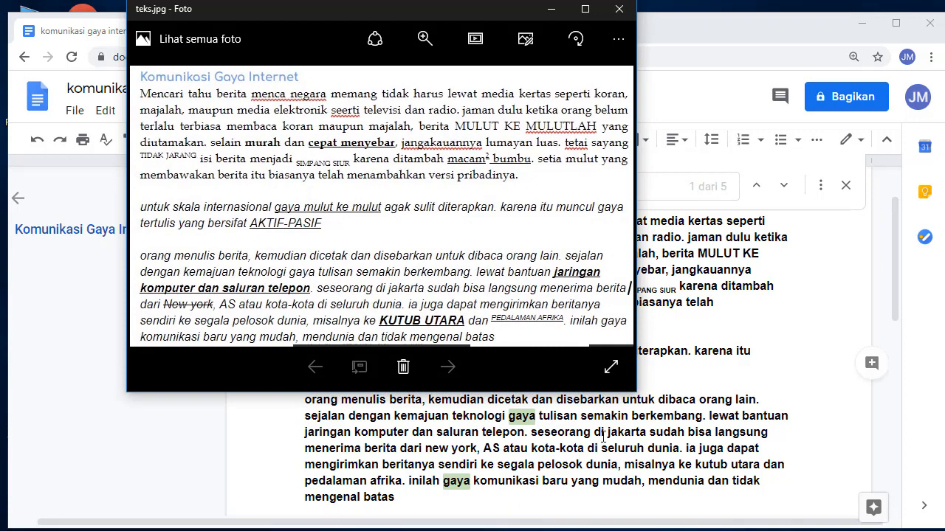
key("alt+Tab")
left_click_drag(567, 351, 458, 353)
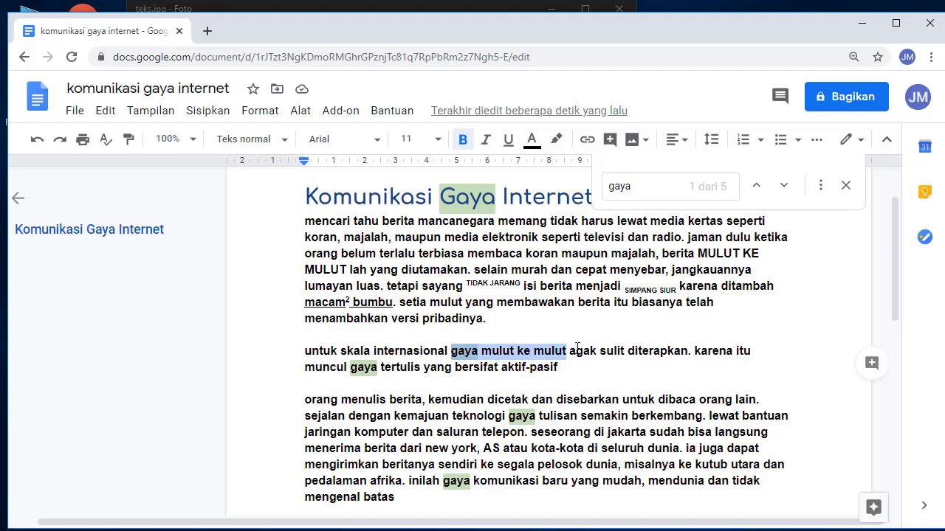
key("ctrl+u")
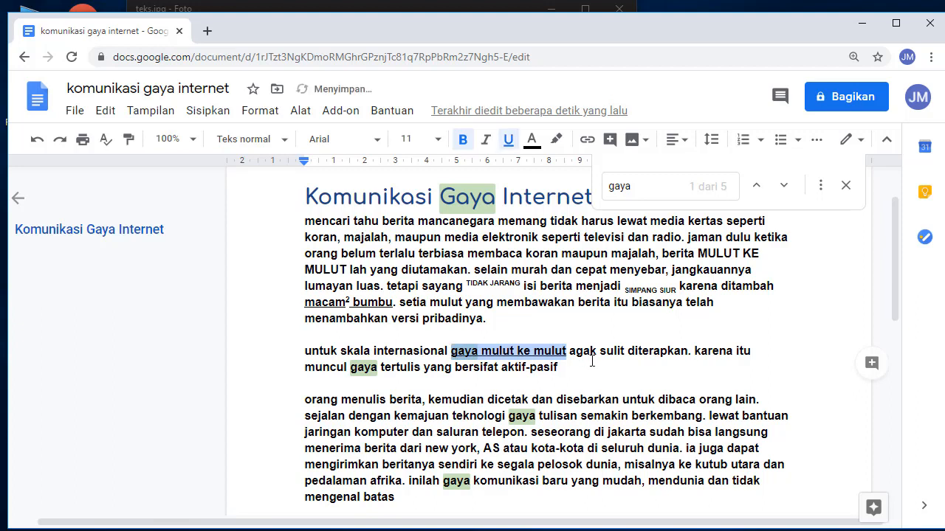
- Underline "aktif-pasif" at the end of the second paragraph and convert it to all uppercase letters
left_click(499, 368)
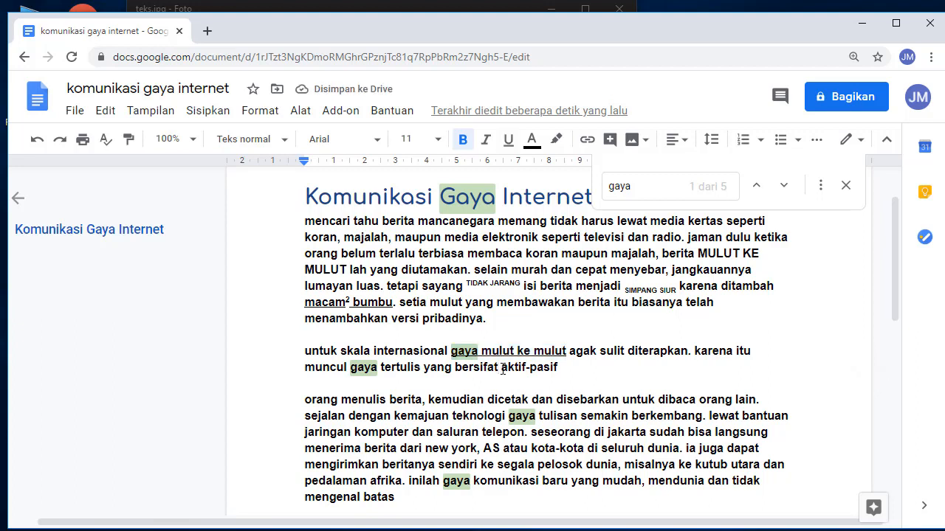
left_click_drag(500, 368, 565, 367)
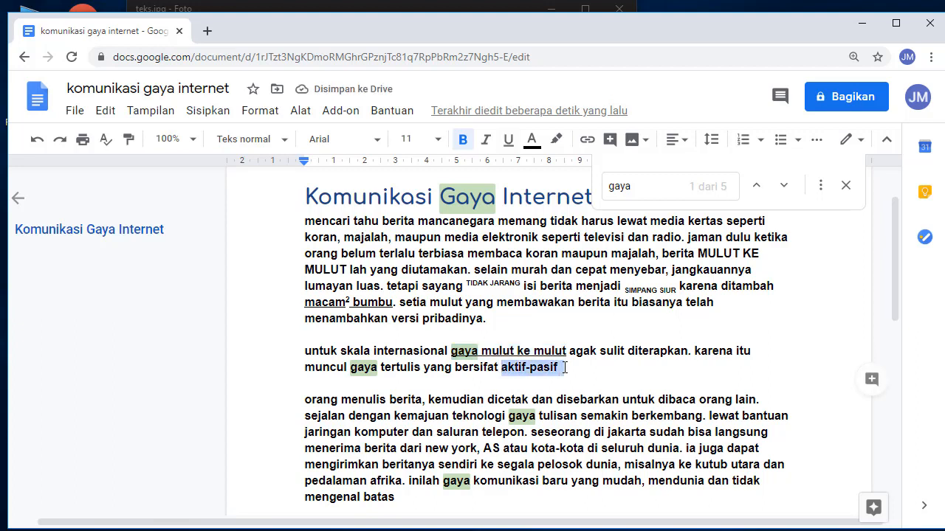
key("ctrl+u")
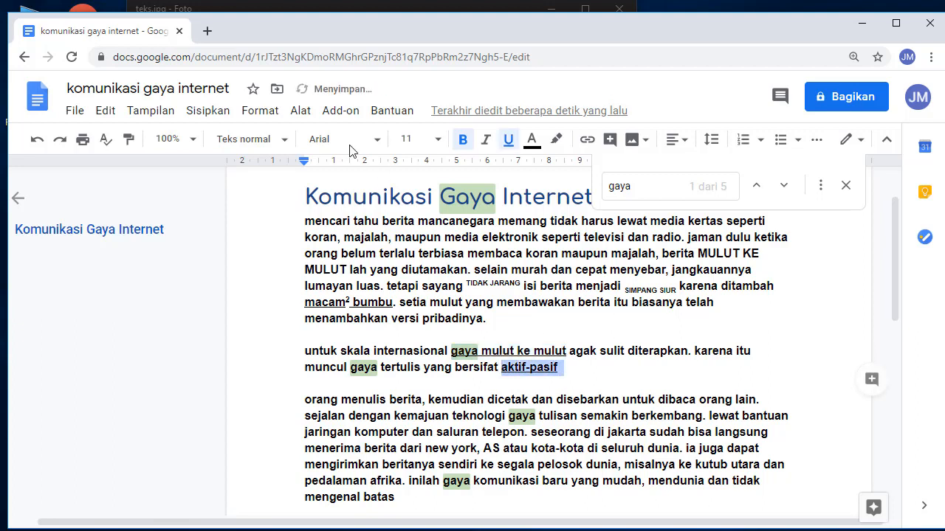
left_click(258, 111)
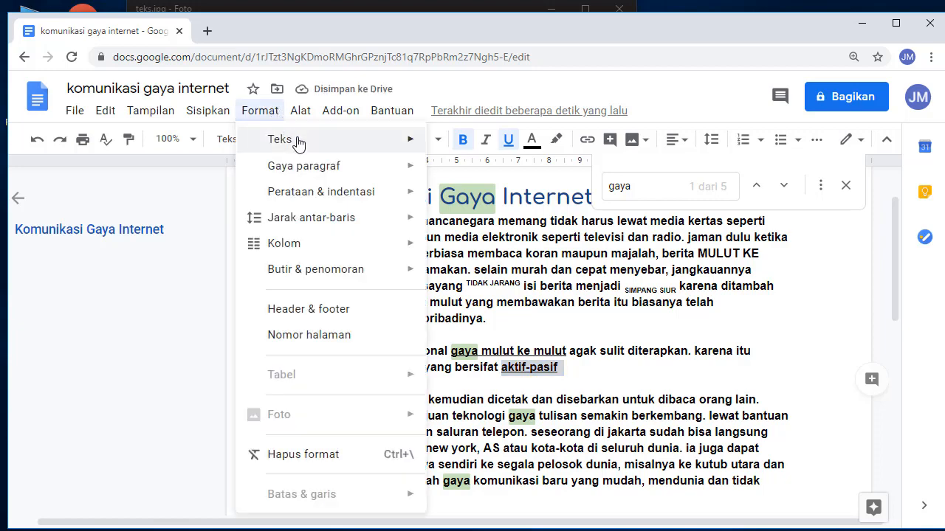
mouse_move(299, 142)
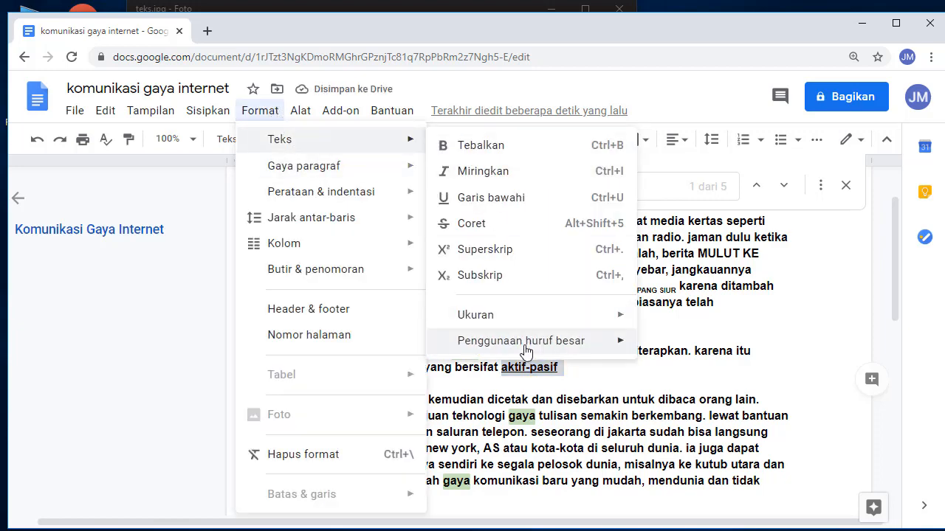
mouse_move(524, 345)
left_click(723, 385)
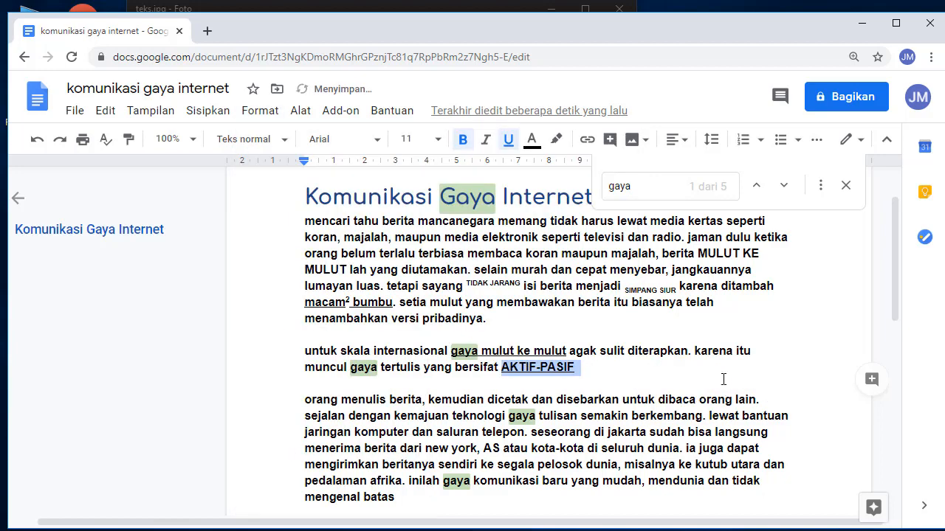
left_click(597, 369)
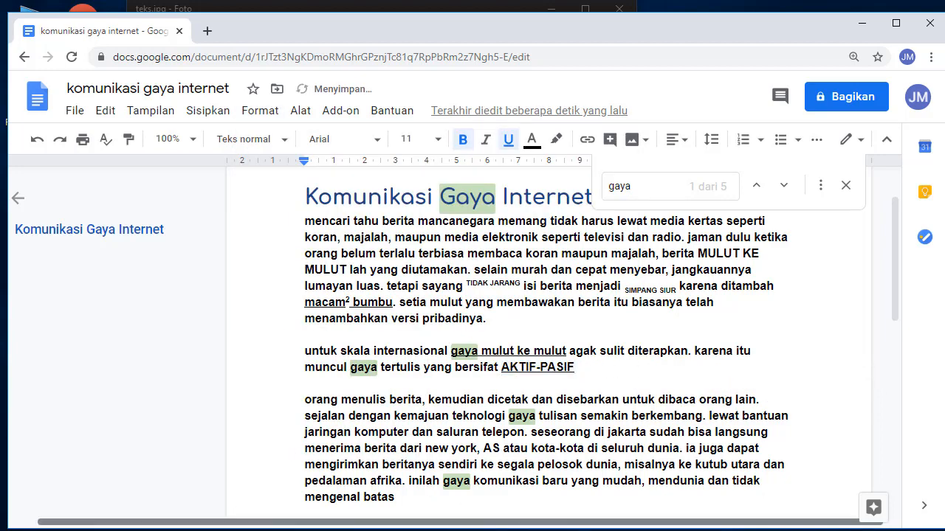
- Check teks.jpg, search for "jaringan ko", and underline the phrase "jaringan komputer dan saluran telepon" in the third paragraph
scroll(380, 437, "down", 2)
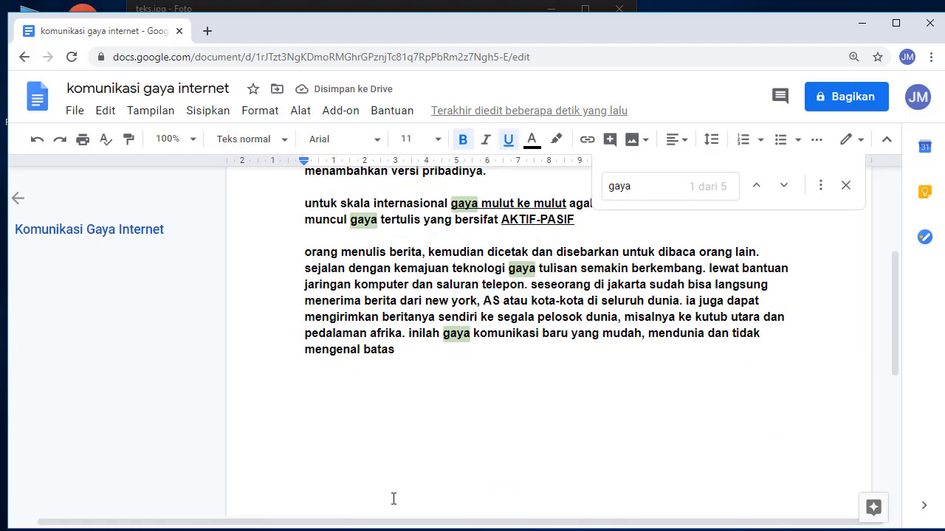
key("alt+Tab")
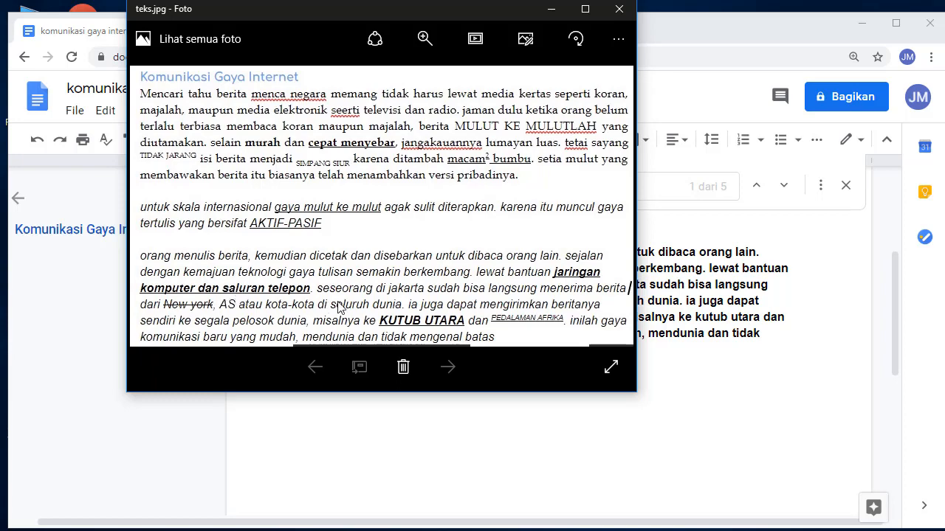
left_click(737, 399)
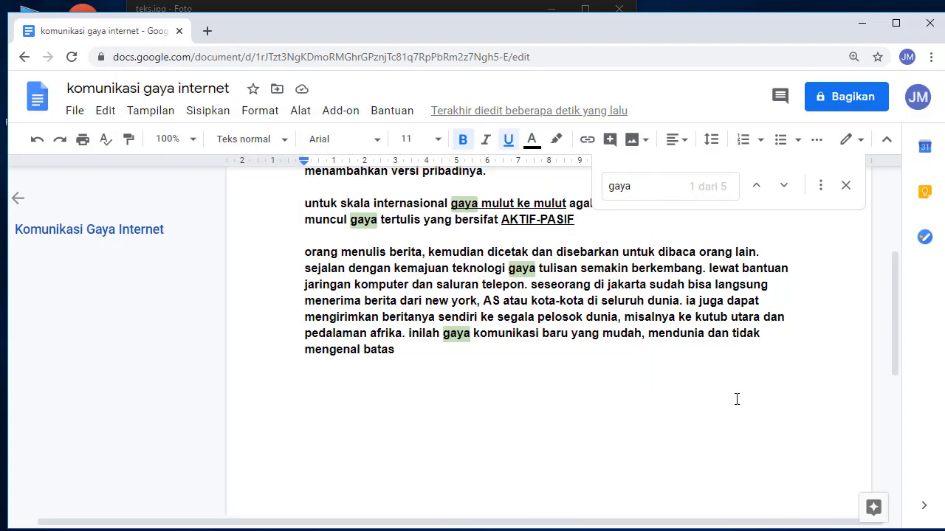
left_click(611, 186)
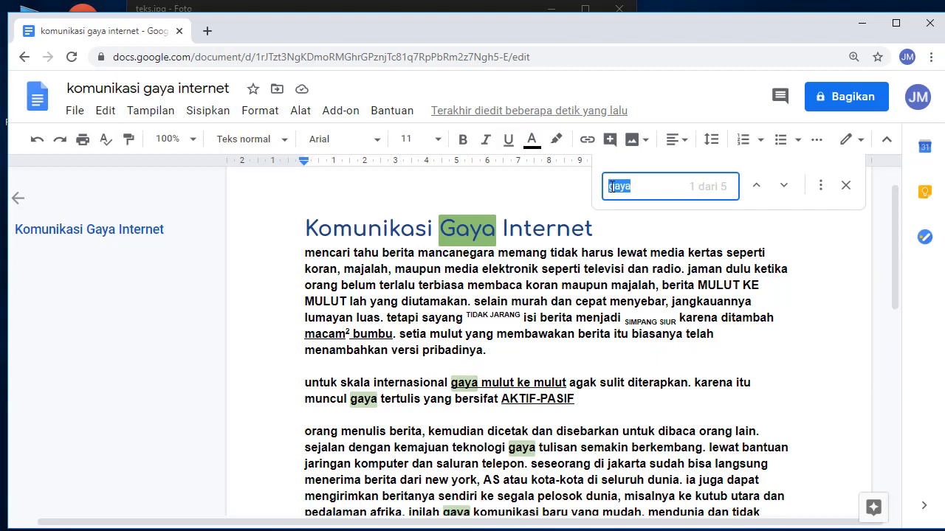
type("jaringan ko")
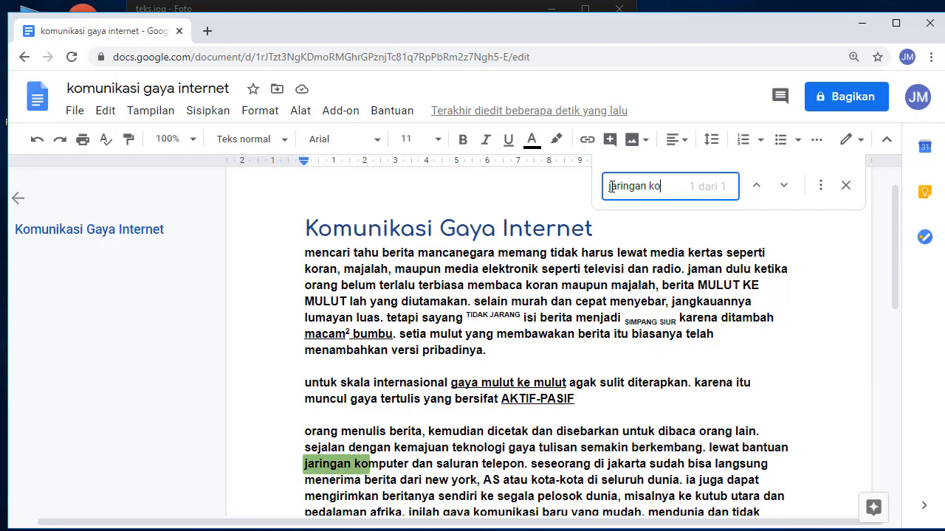
left_click(356, 463)
left_click_drag(305, 464, 528, 468)
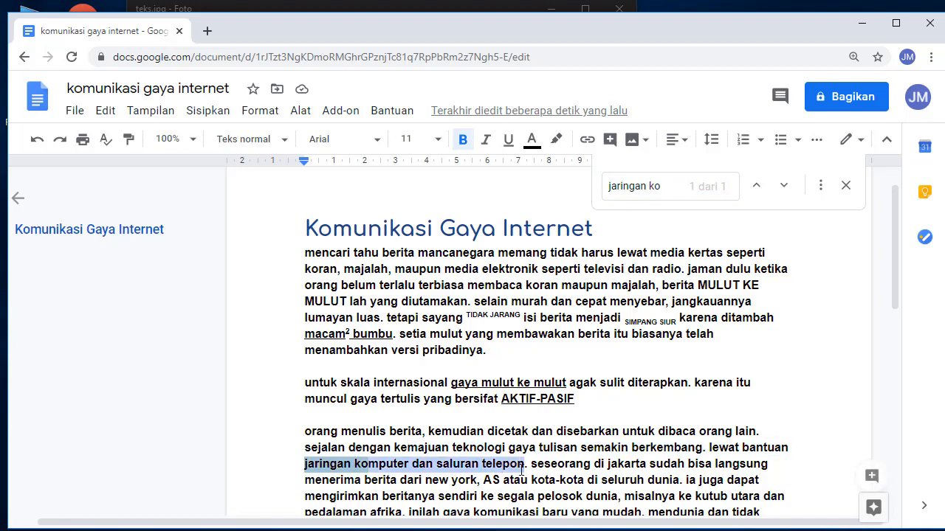
key("ctrl+u")
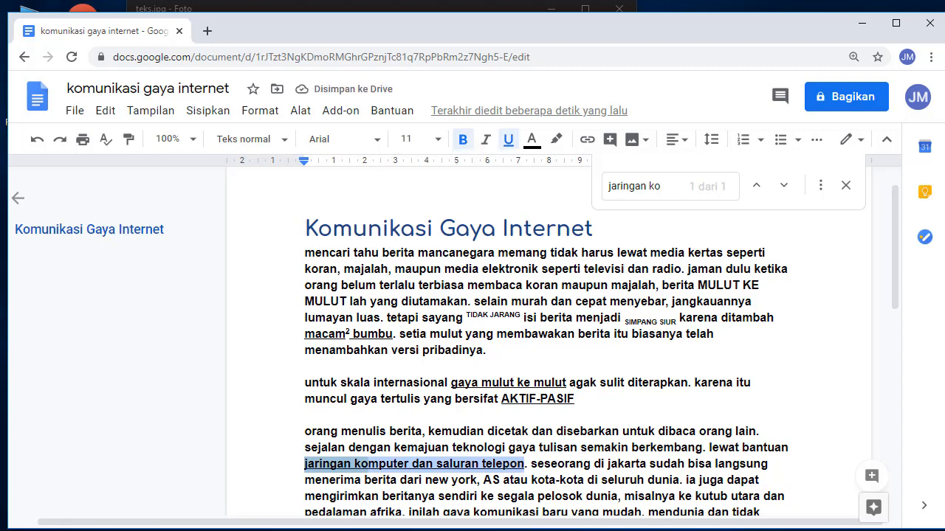
- Check the third paragraph in teks.jpg and apply strikethrough to "new york" in the document's third paragraph
key("alt+Tab")
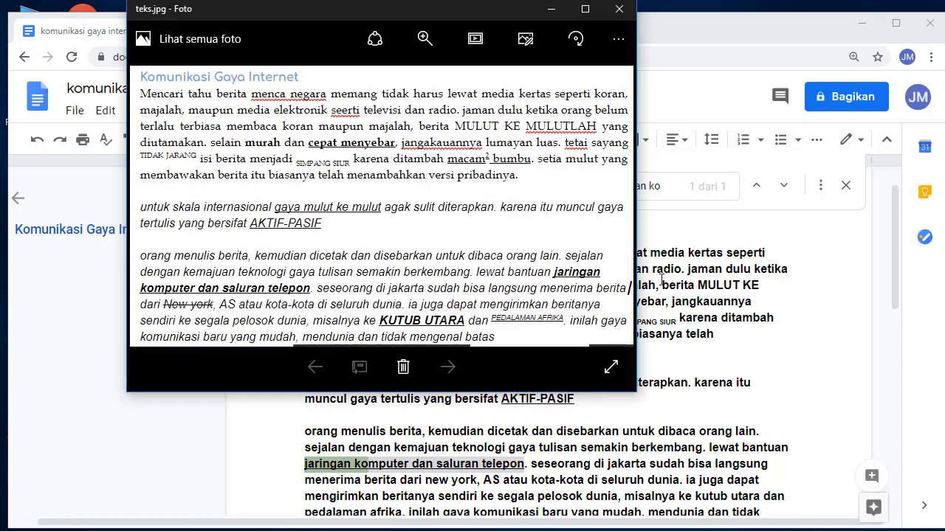
left_click(771, 337)
scroll(424, 506, "down", 1)
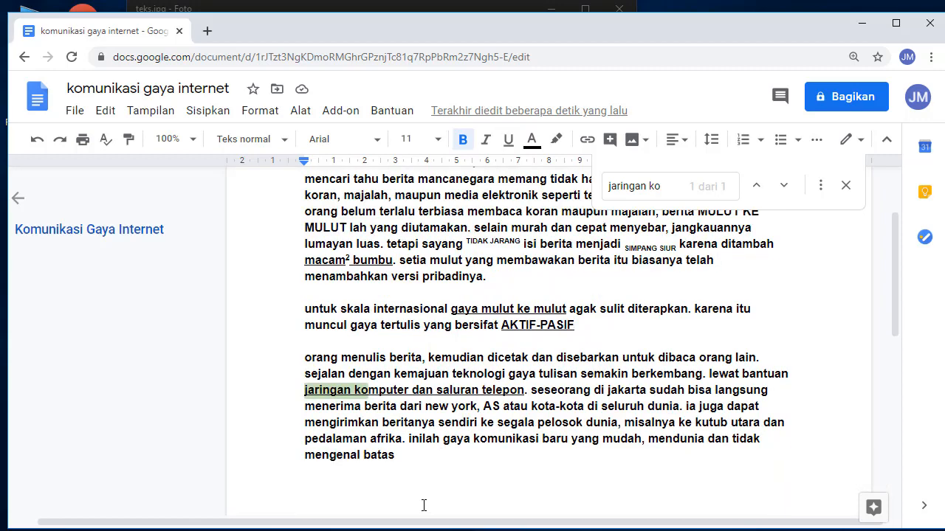
left_click_drag(431, 404, 473, 404)
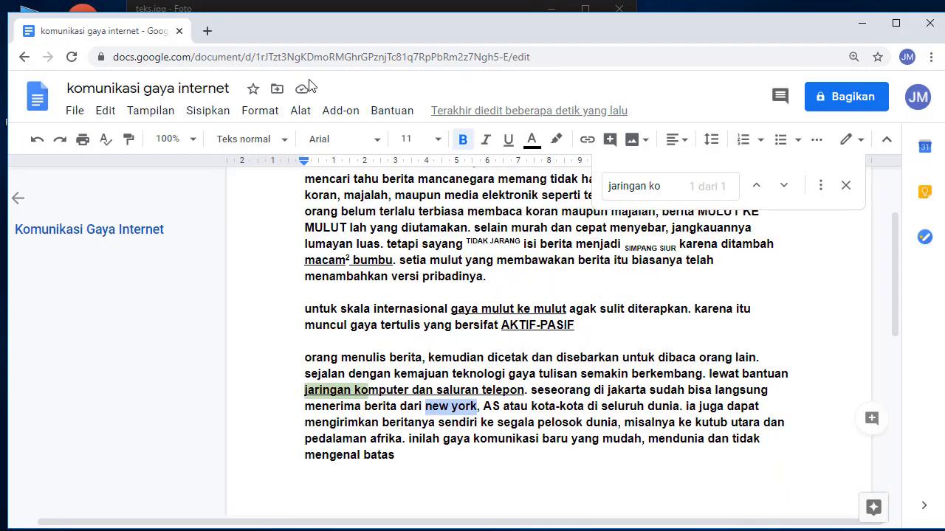
left_click(275, 112)
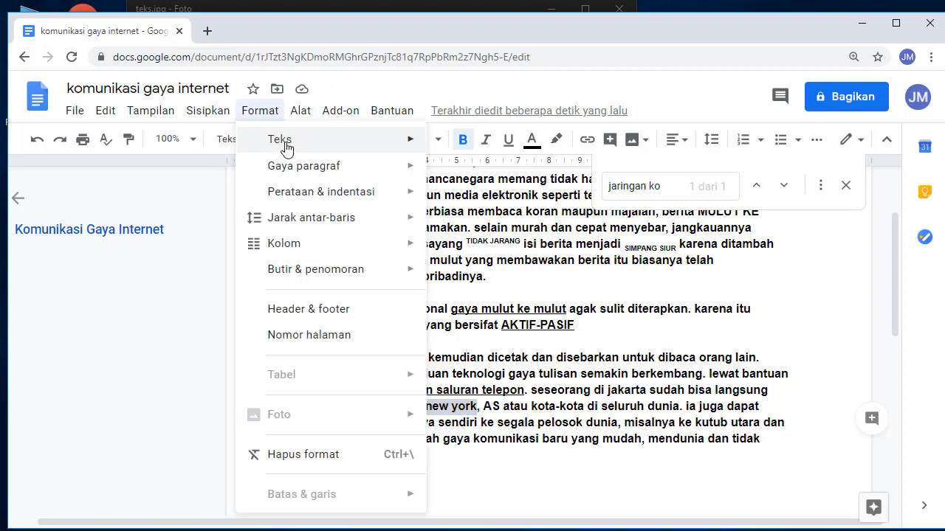
mouse_move(285, 144)
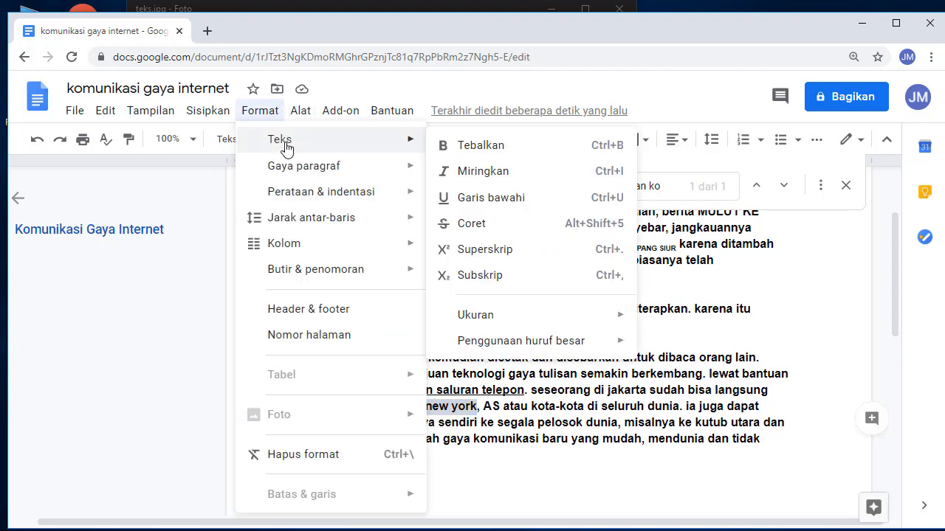
left_click(495, 223)
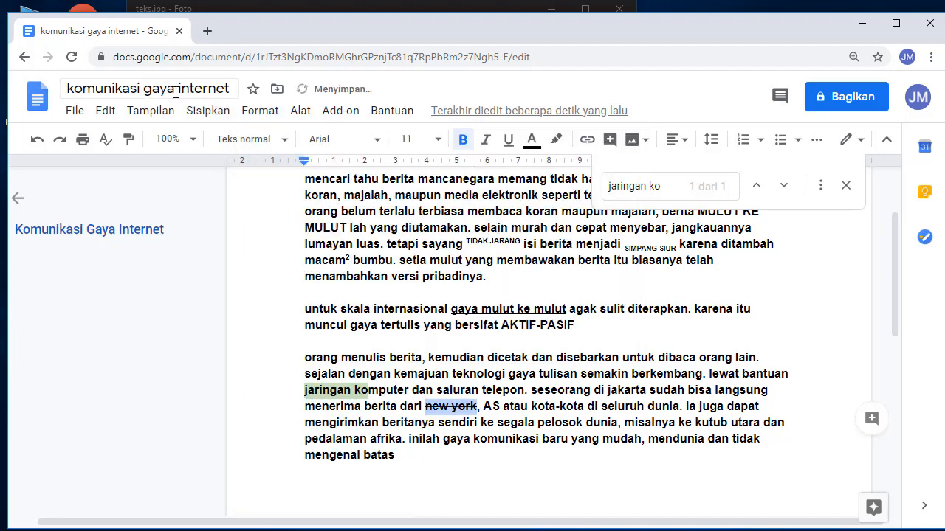
- Change the struck-through "new york" to title case so that each word starts with a capital letter
left_click(259, 112)
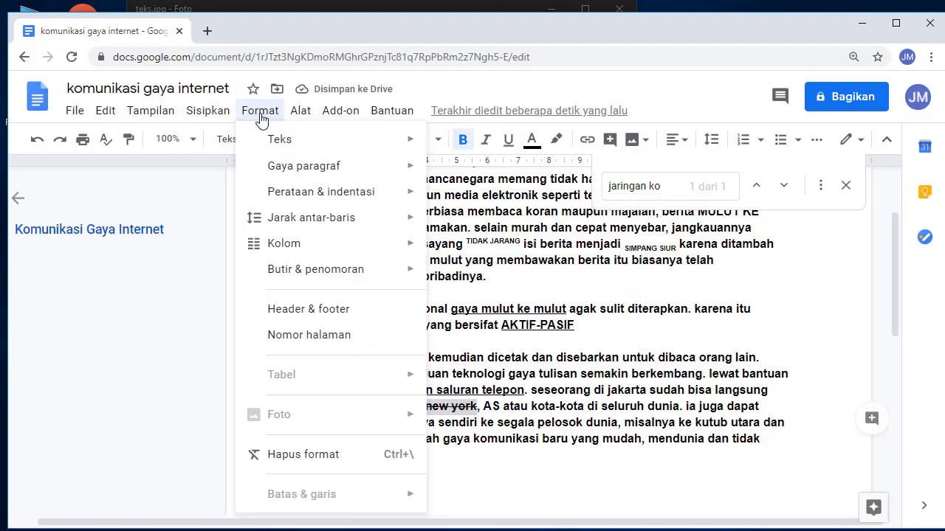
mouse_move(301, 142)
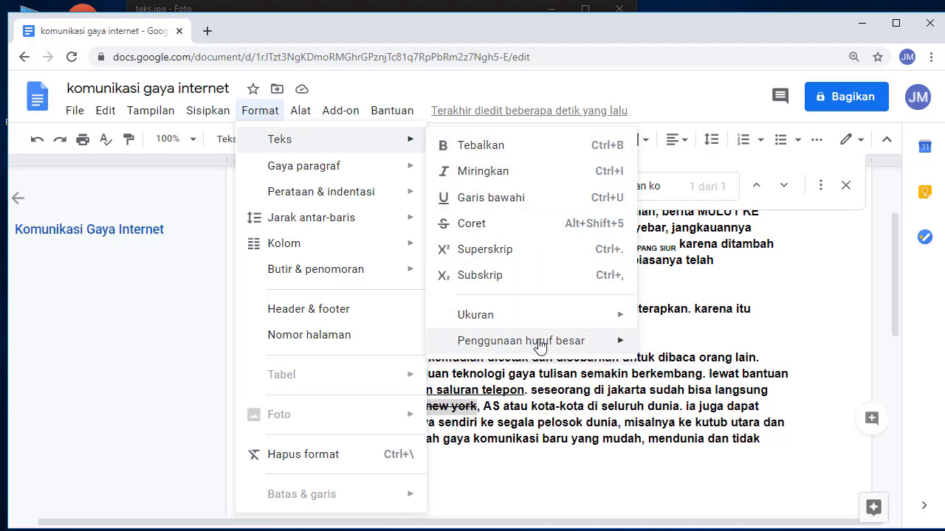
mouse_move(538, 344)
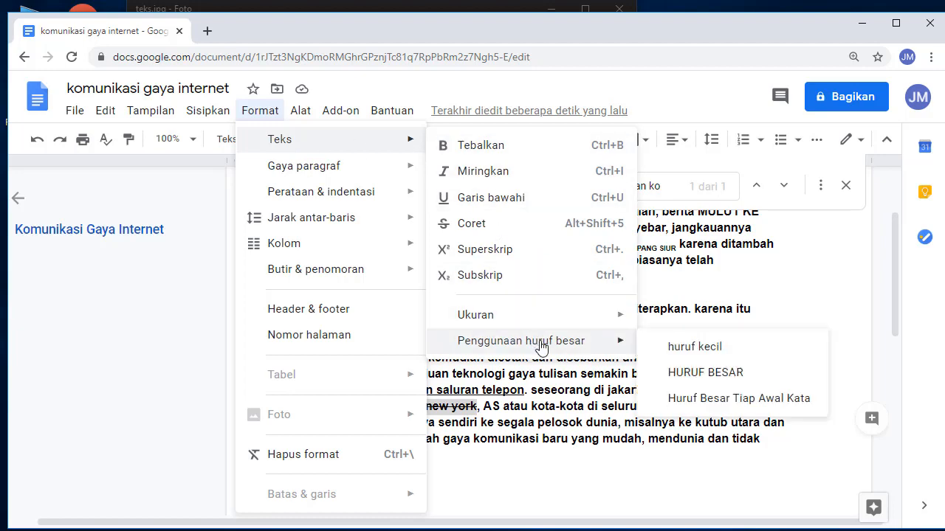
left_click(727, 398)
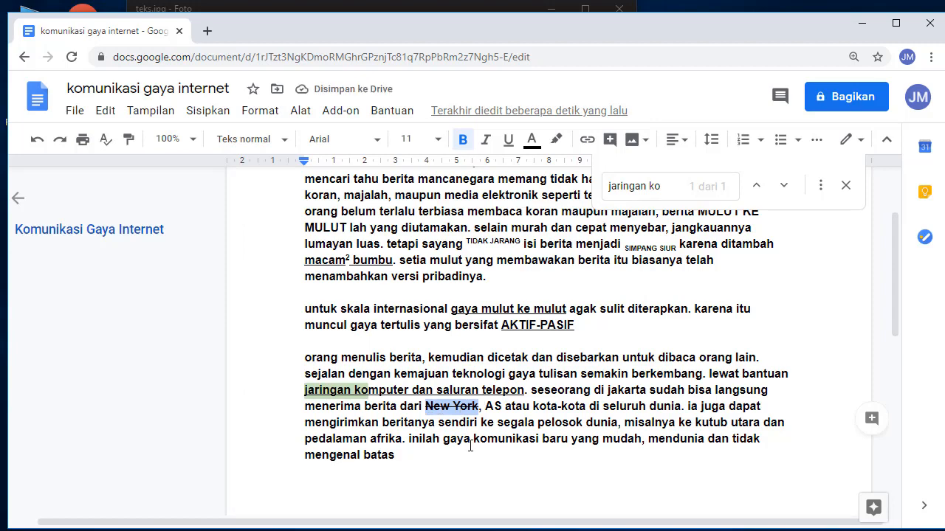
- After checking teks.jpg, search the document for "kutu", then convert "kutub utara" in the third paragraph to all uppercase and underline it
key("alt+Tab")
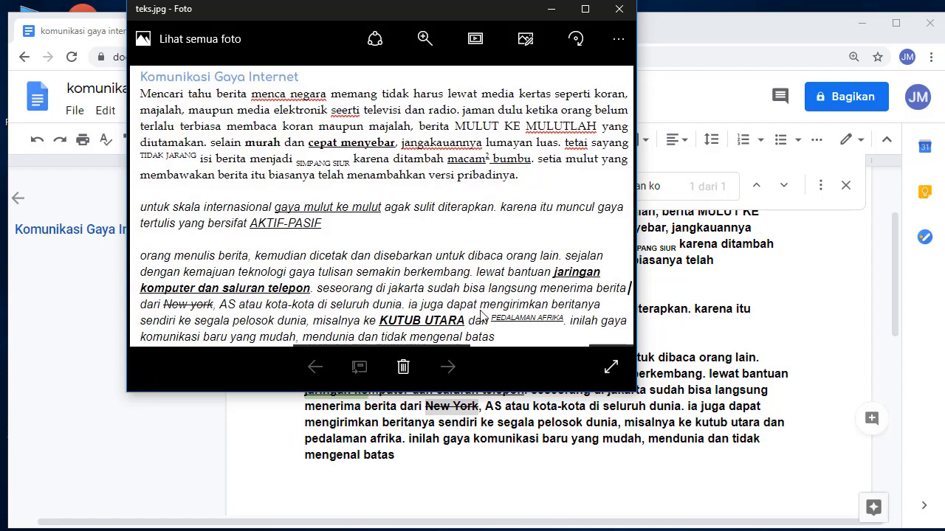
left_click(818, 292)
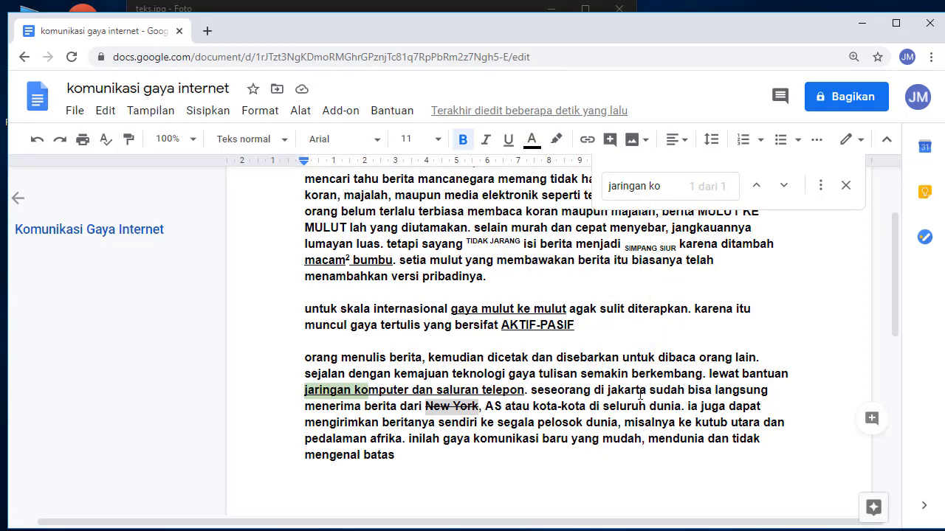
key("ctrl+f")
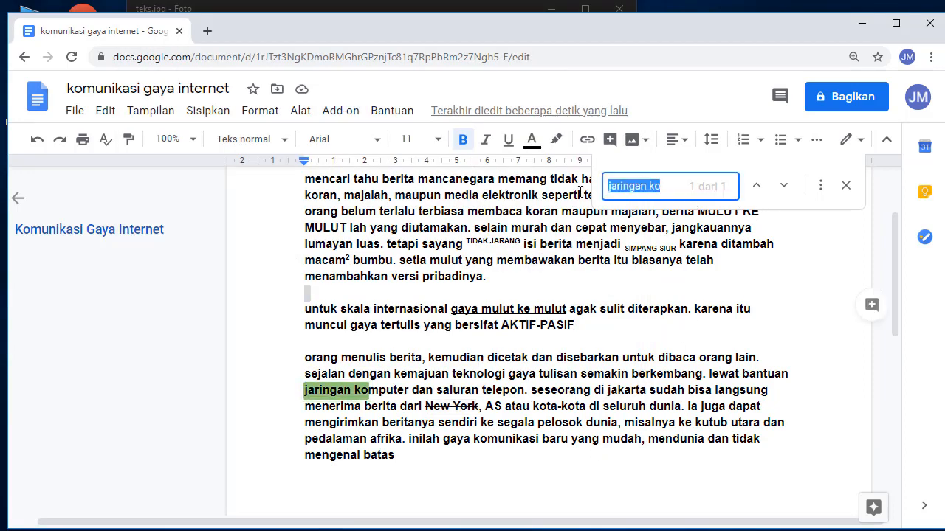
type("ki")
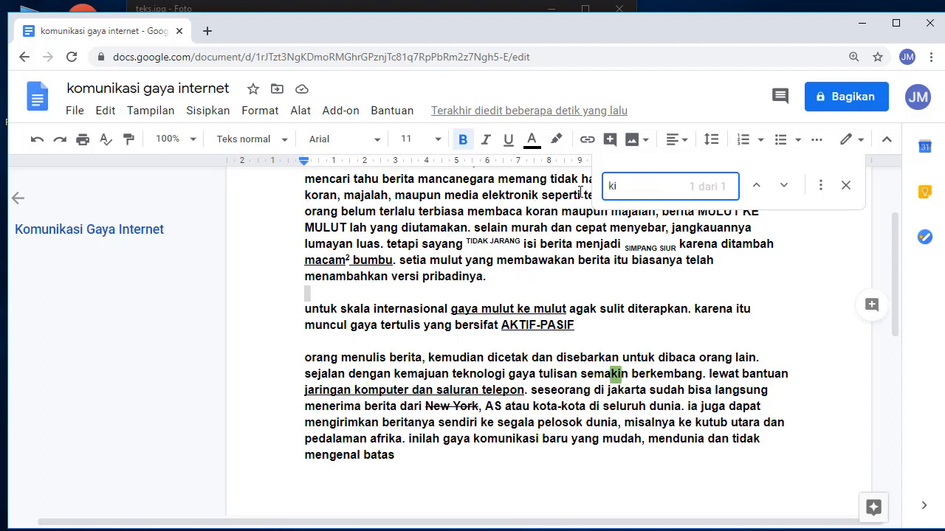
key("BackSpace")
type("utu")
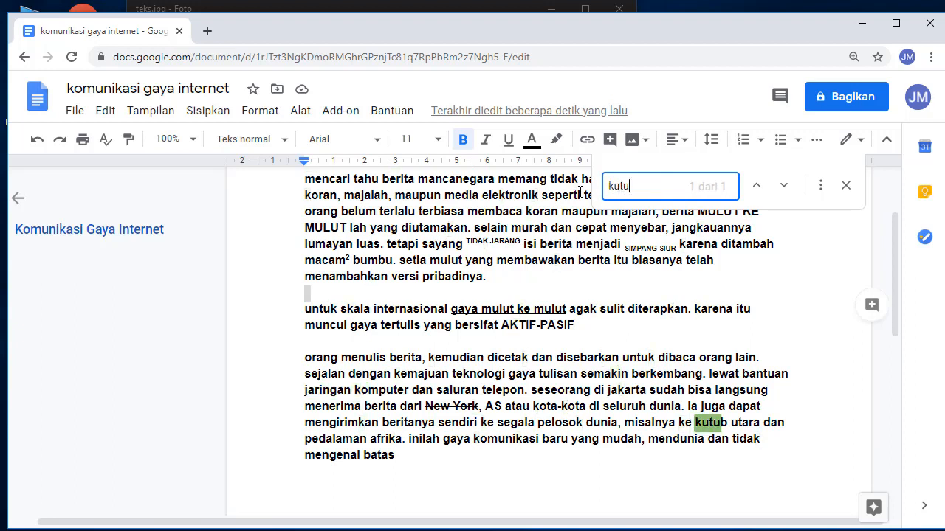
left_click(717, 418)
left_click_drag(694, 423, 761, 429)
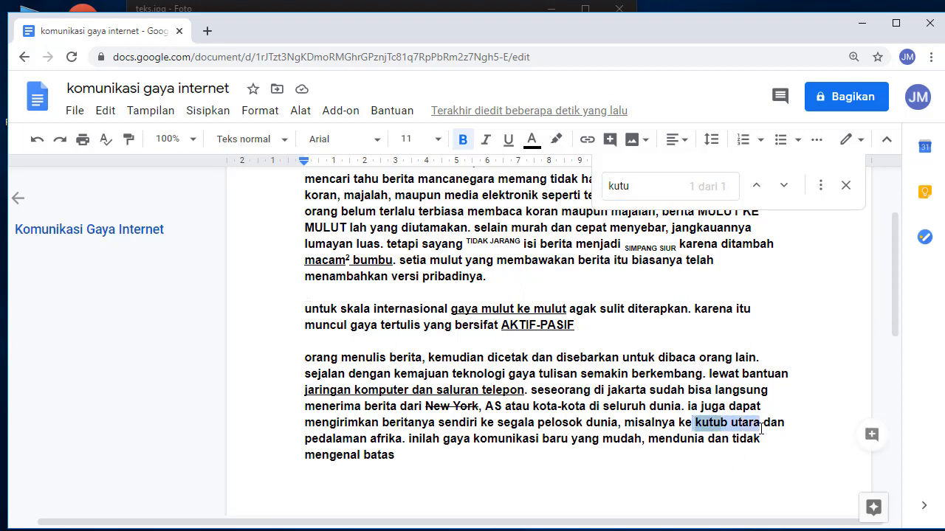
left_click(263, 113)
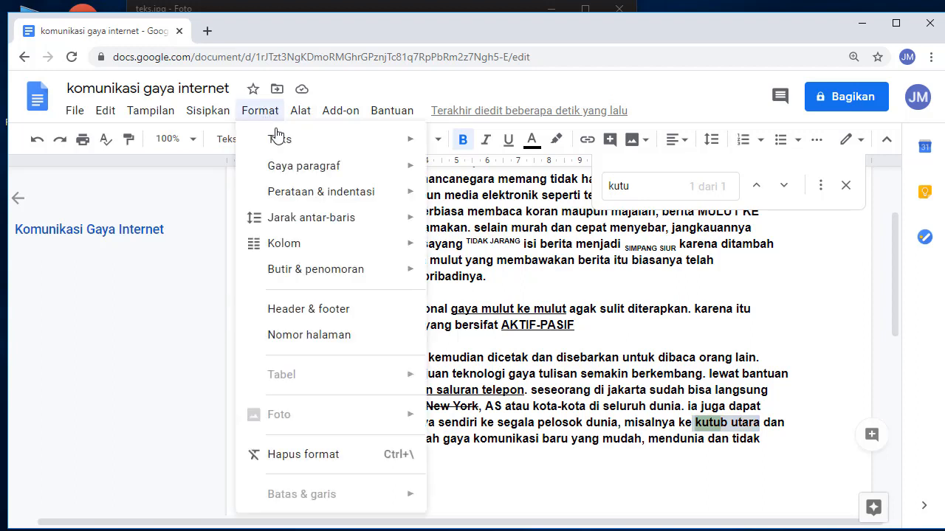
mouse_move(285, 146)
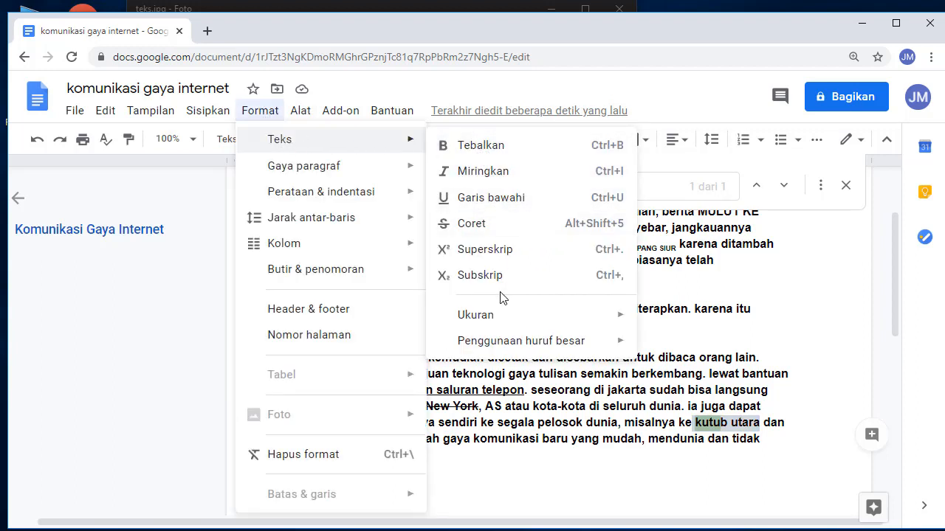
mouse_move(569, 320)
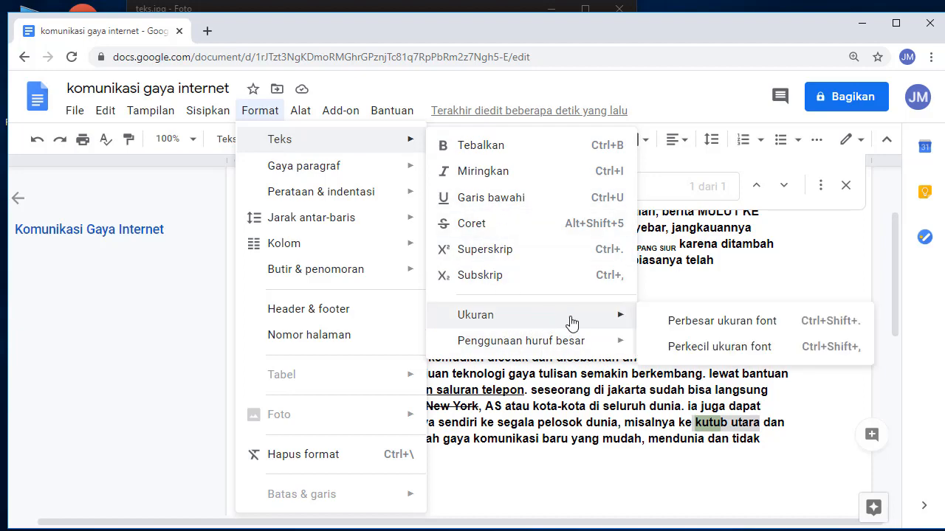
mouse_move(612, 353)
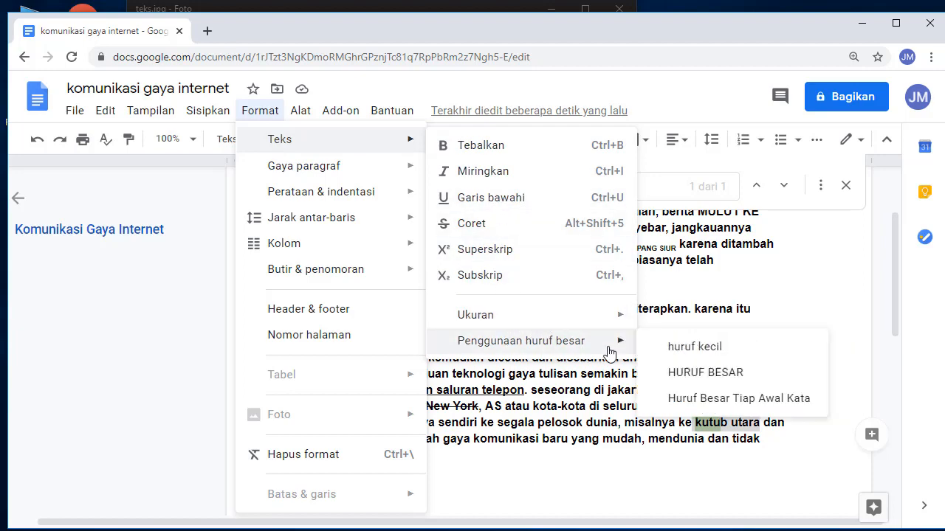
left_click(700, 373)
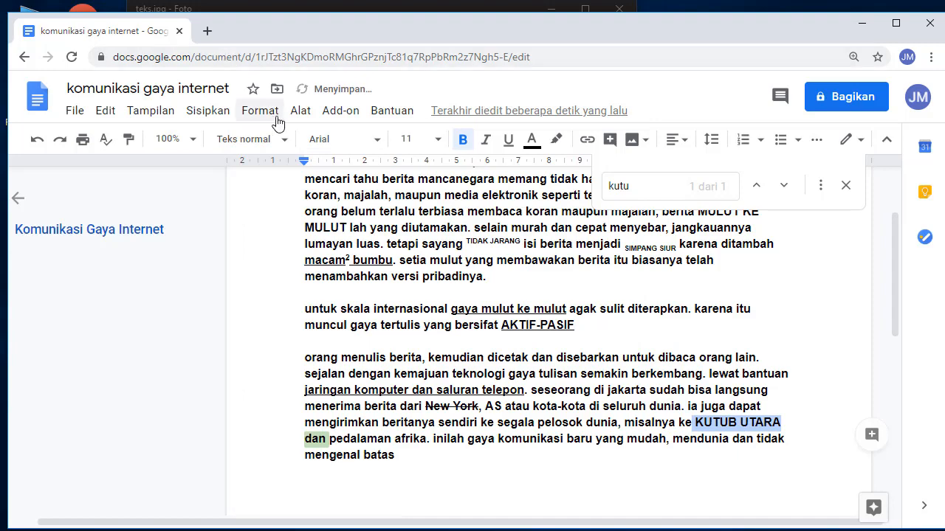
left_click(508, 140)
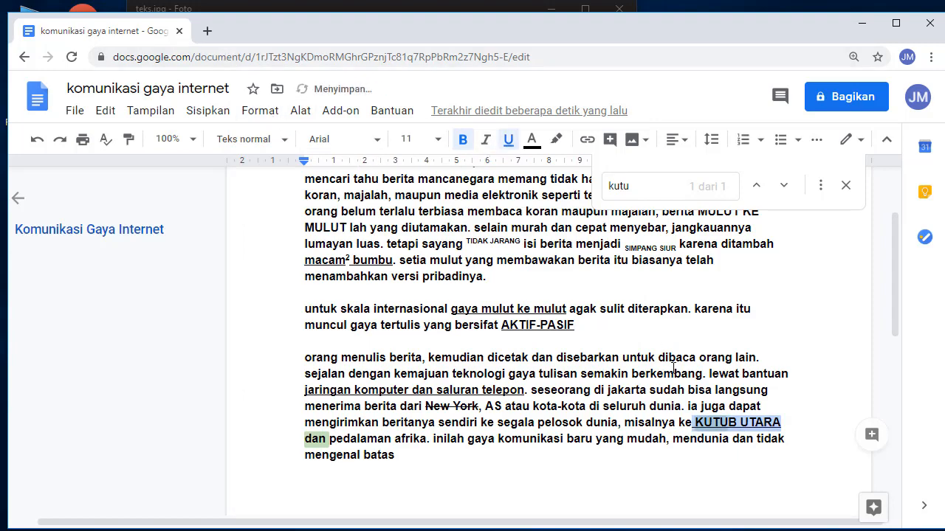
- Compare with teks.jpg and format "pedalaman afrika" in the third paragraph as superscript
key("alt+Tab")
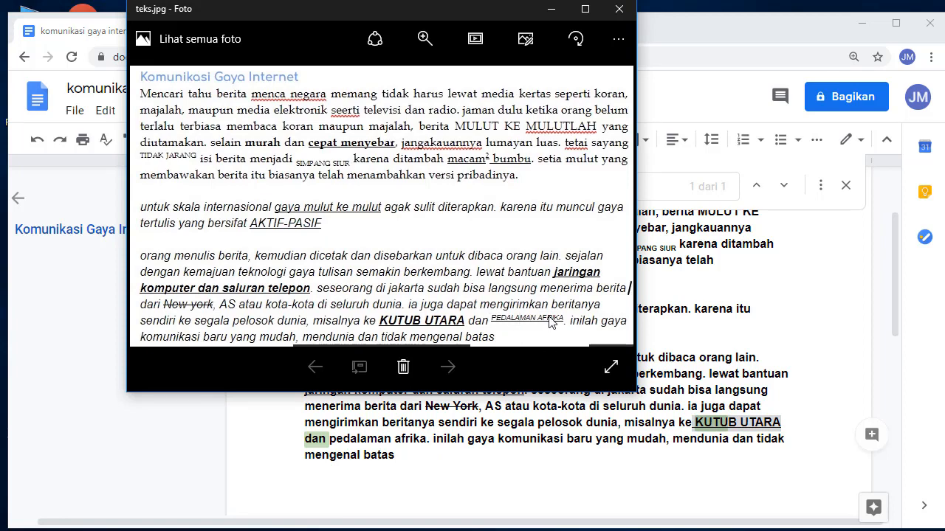
left_click(794, 346)
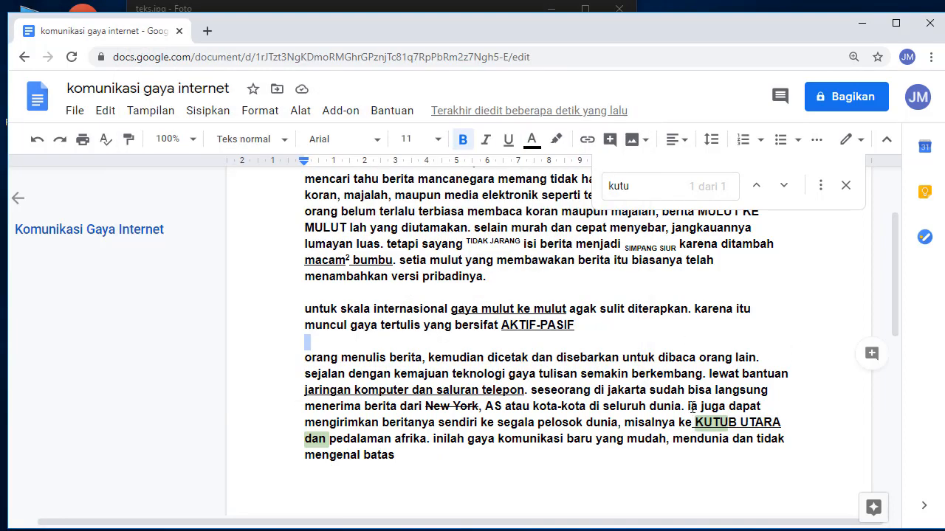
left_click_drag(329, 438, 422, 437)
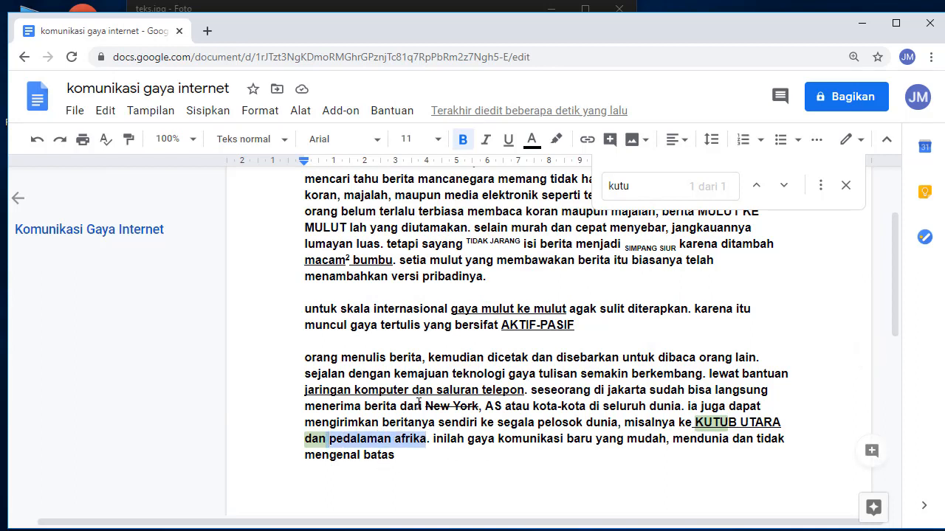
left_click(262, 112)
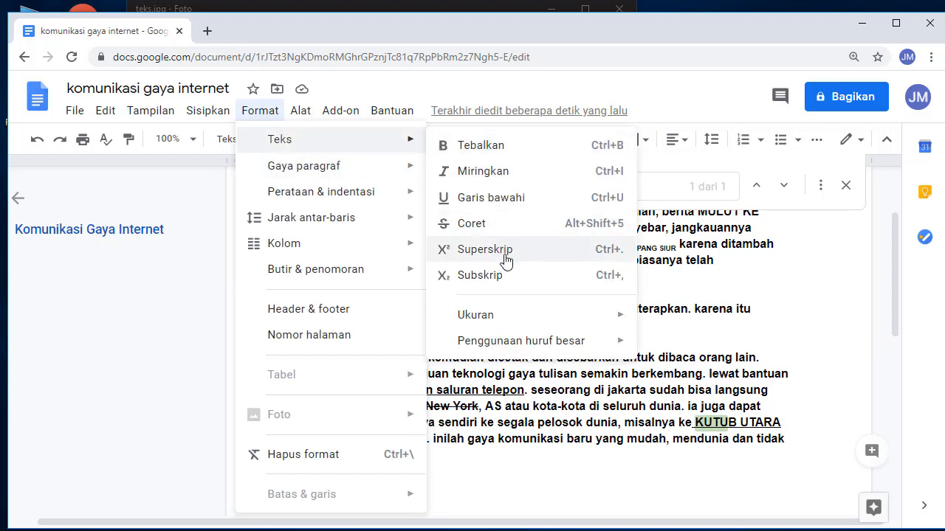
left_click(505, 256)
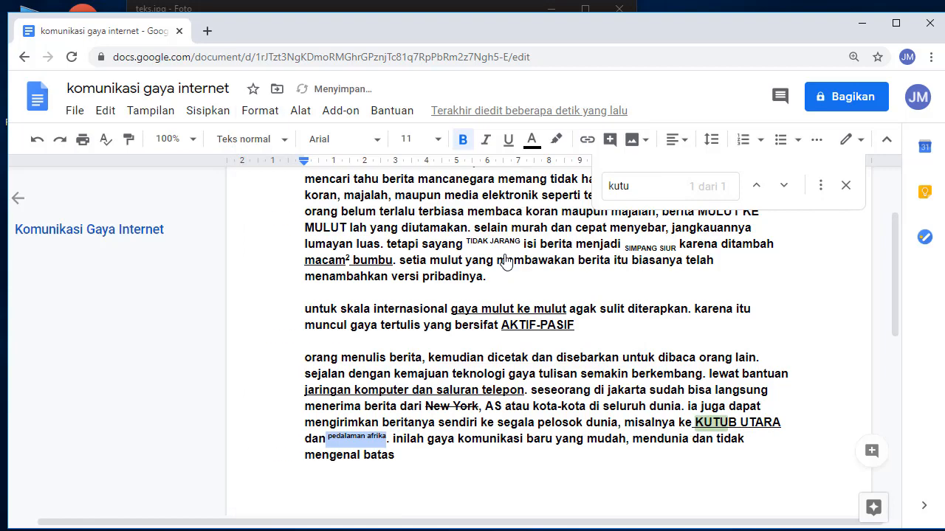
- Convert the superscript phrase "pedalaman afrika" to all uppercase letters and deselect it
left_click(259, 113)
mouse_move(274, 140)
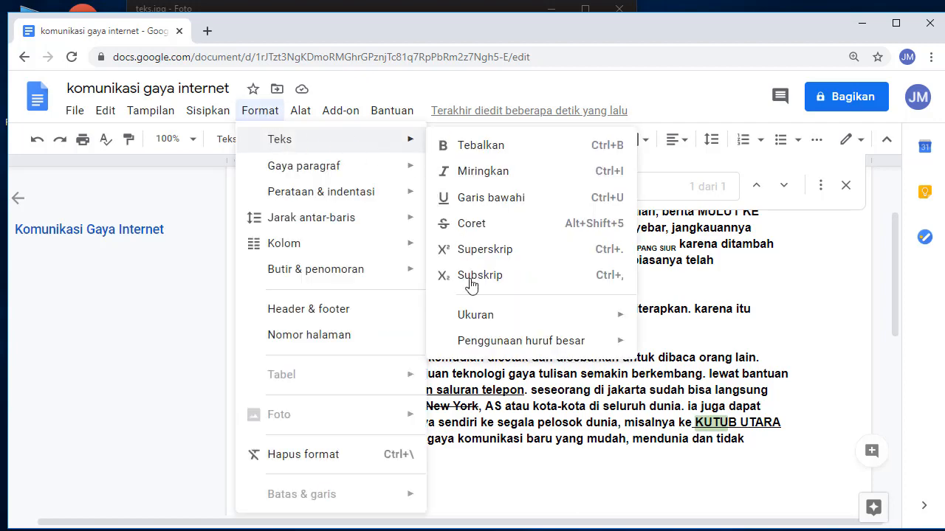
mouse_move(536, 344)
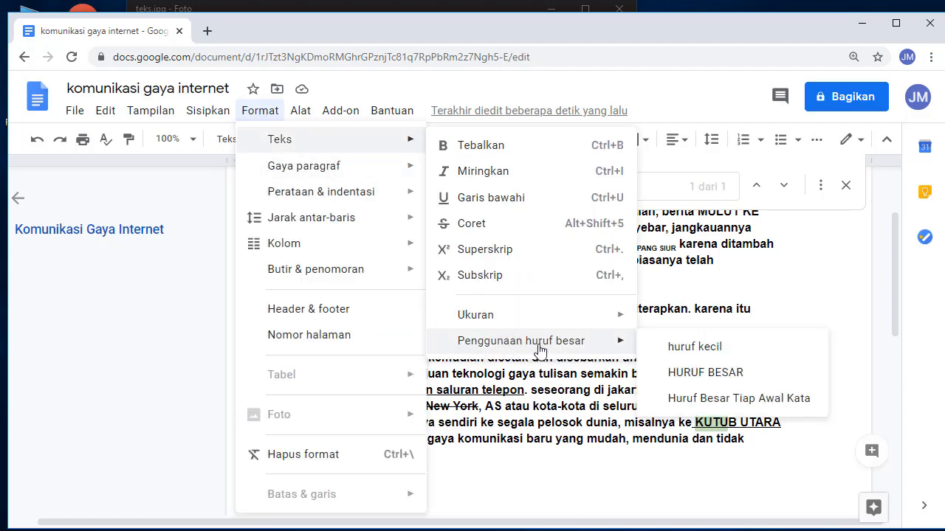
left_click(706, 373)
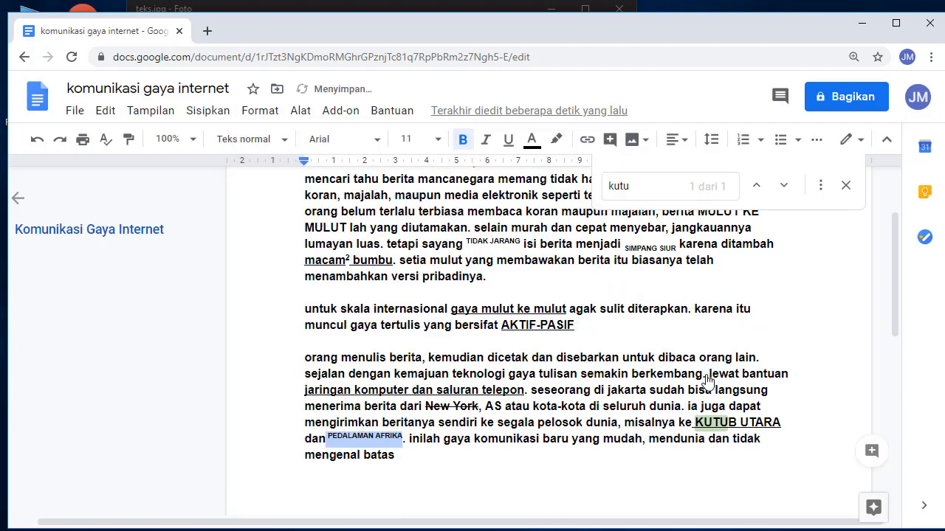
left_click(488, 477)
- Review the whole document against the font, size, alignment and style requirements in Notepad, then return to the first paragraph
scroll(536, 381, "up", 2)
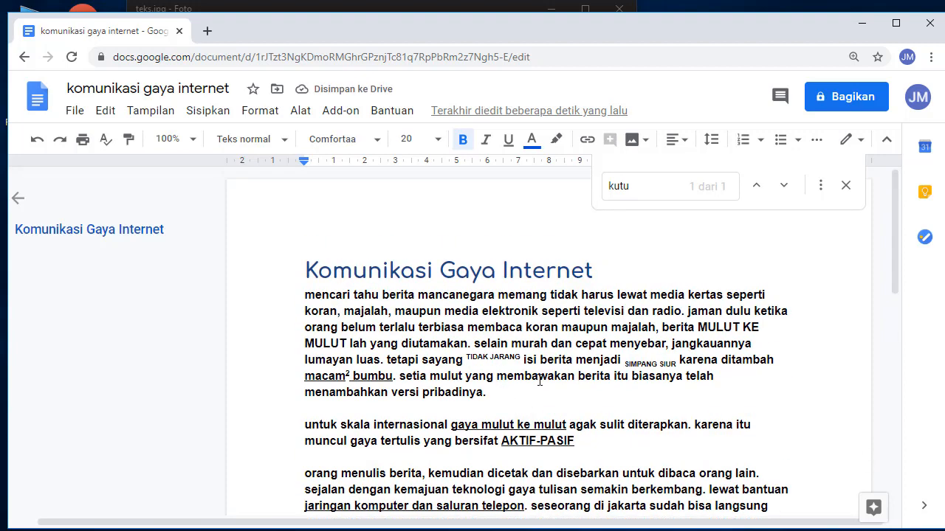
scroll(539, 380, "down", 1)
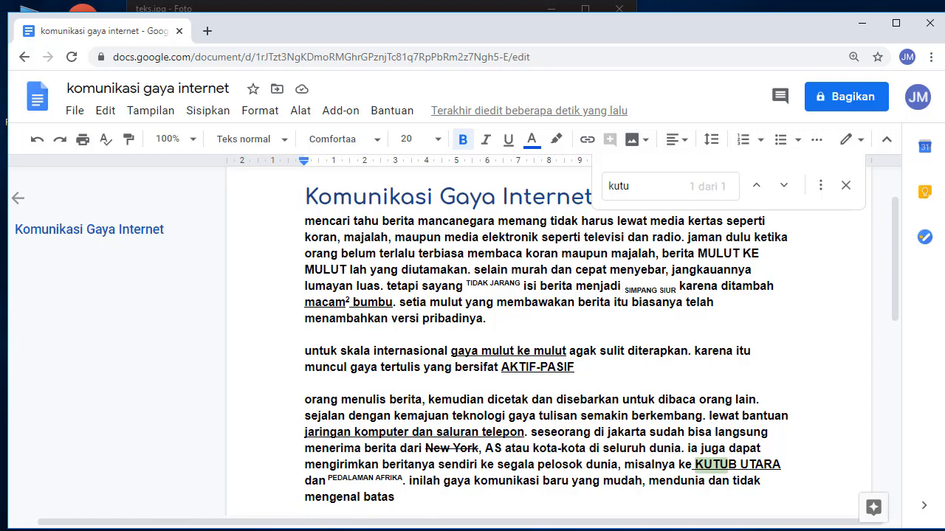
left_click(290, 530)
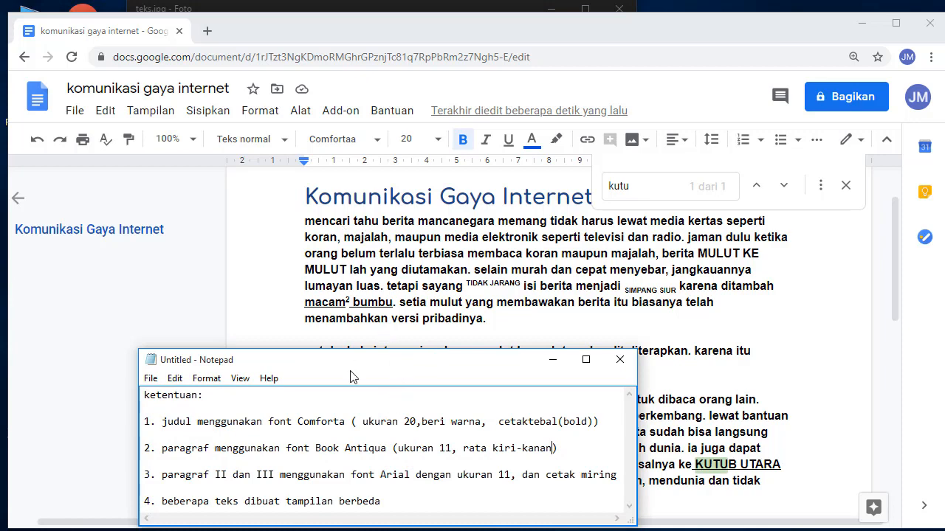
left_click_drag(351, 377, 240, 54)
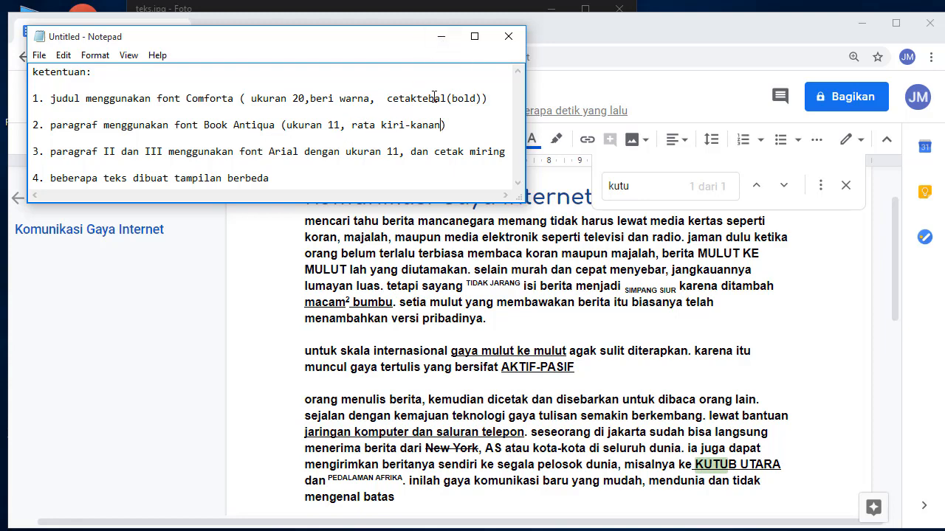
left_click(441, 36)
left_click(365, 237)
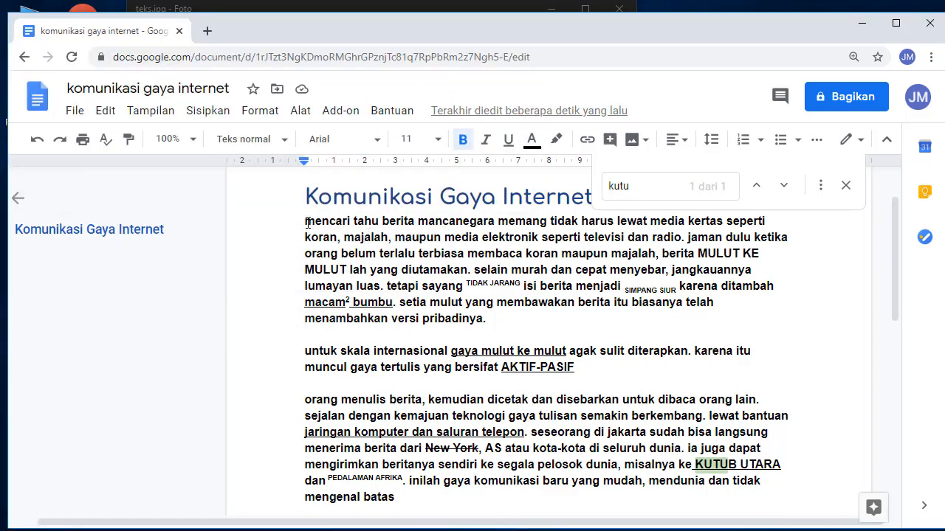
- With all three body paragraphs selected, remove and re-add Book Antiqua in the personal font list, and add Bookman Old Style and Century Schoolbook
left_click_drag(308, 222, 412, 431)
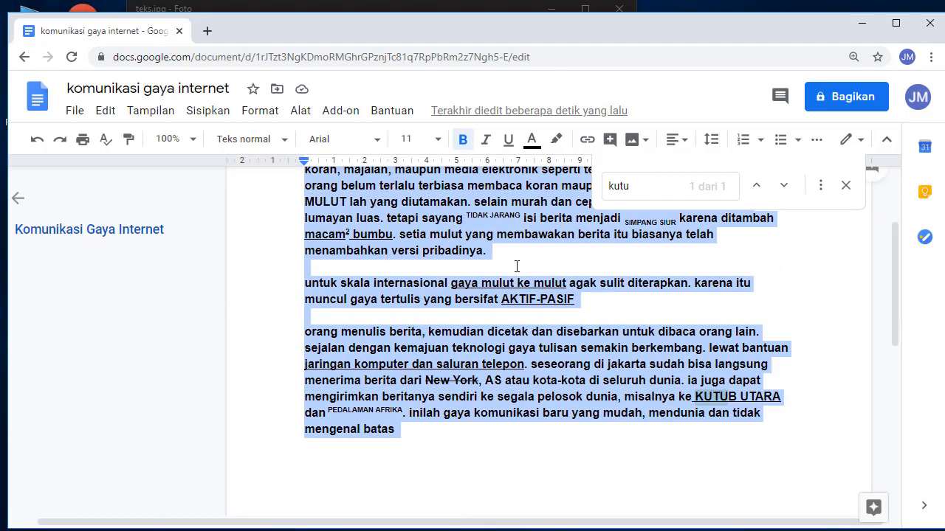
scroll(517, 267, "up", 4)
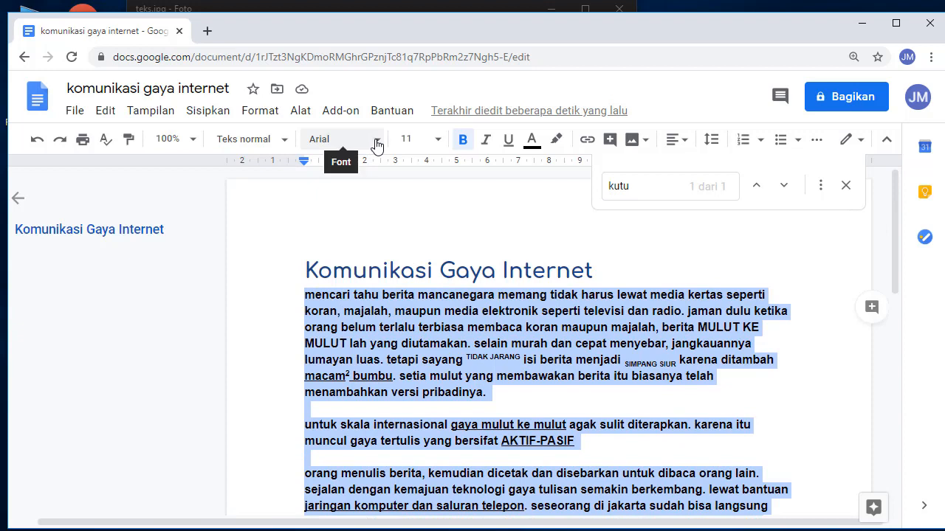
left_click(376, 146)
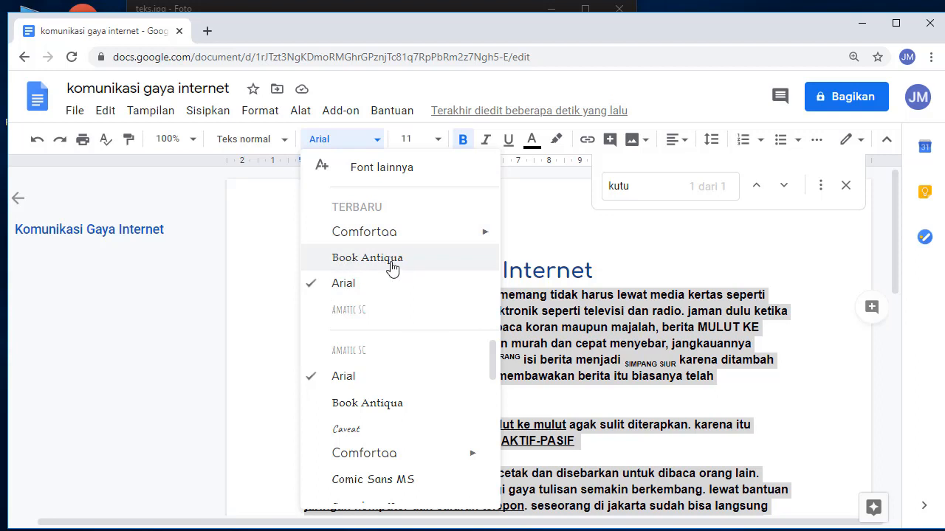
left_click(404, 181)
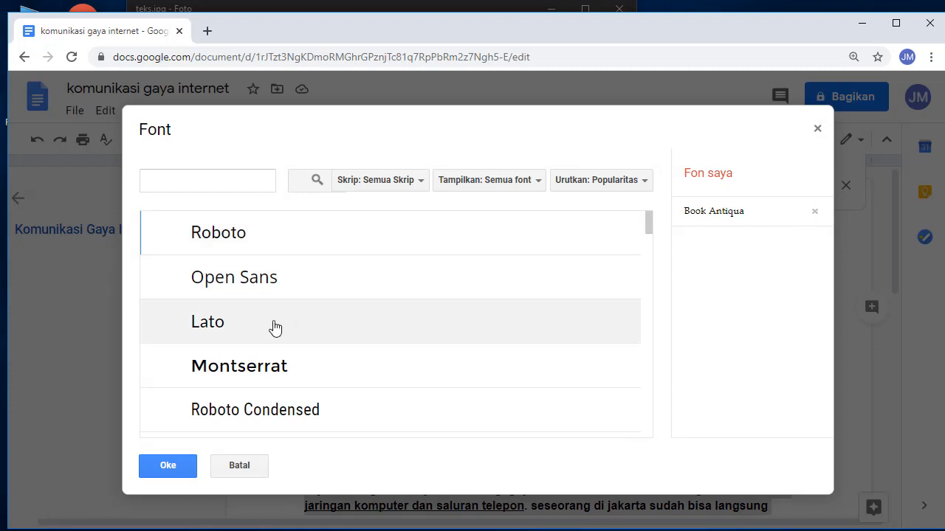
left_click(814, 212)
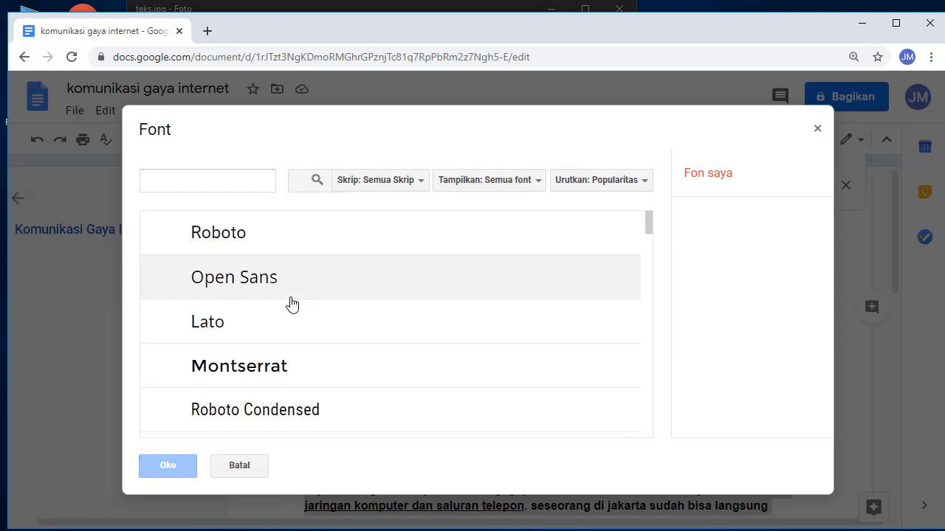
left_click(192, 176)
type("b")
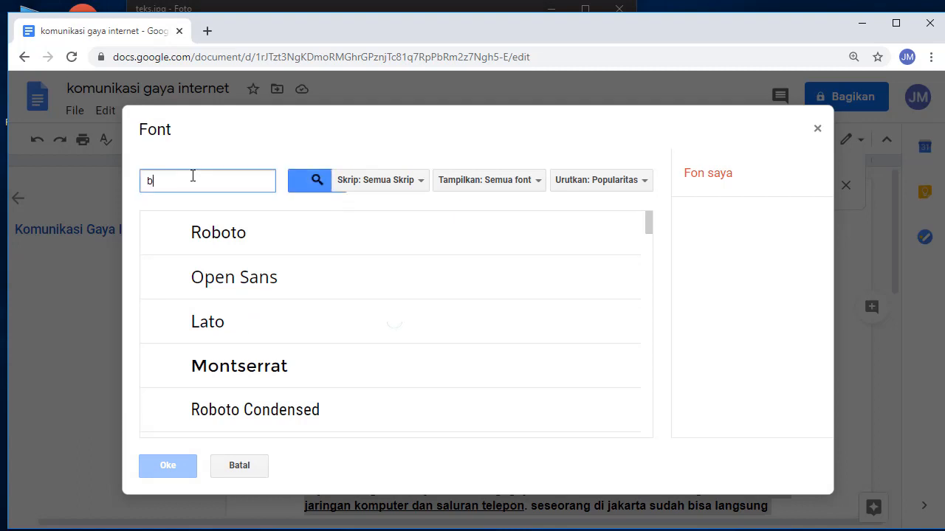
type("ook")
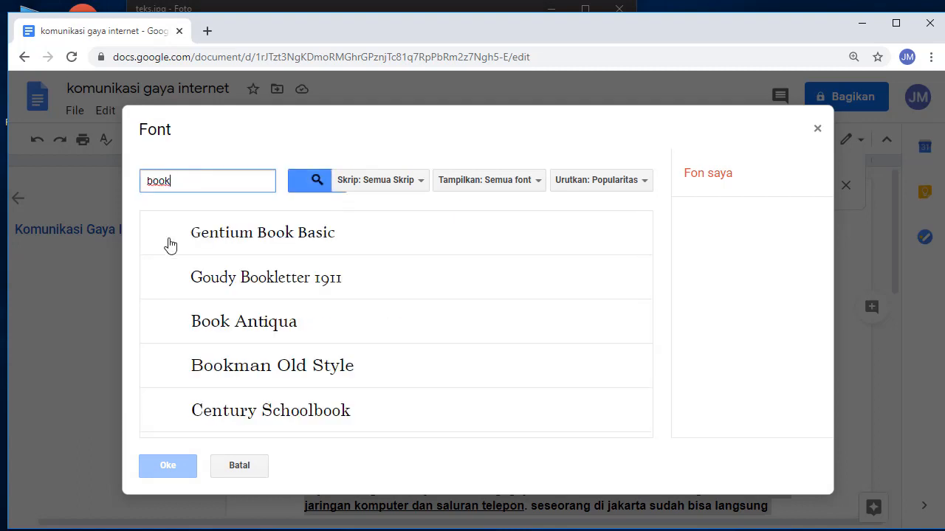
left_click(255, 330)
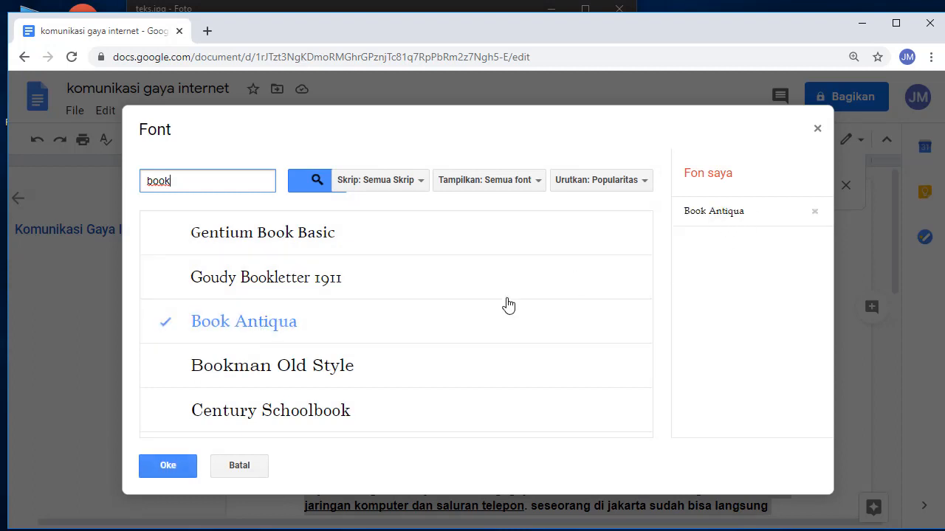
left_click(189, 374)
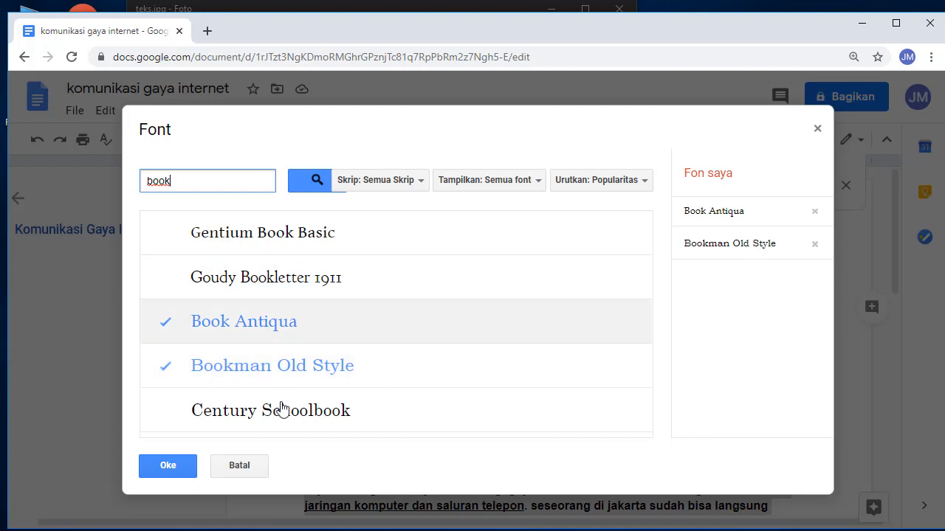
left_click(253, 413)
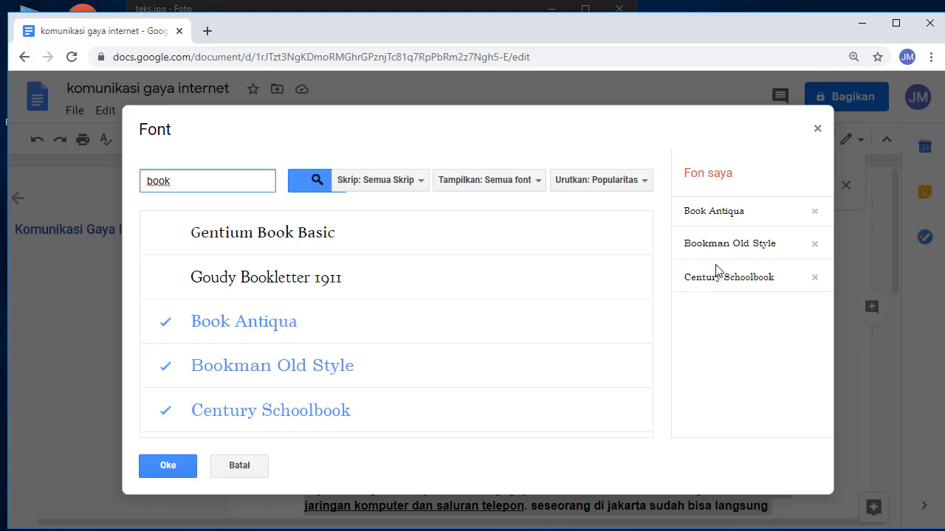
left_click(174, 471)
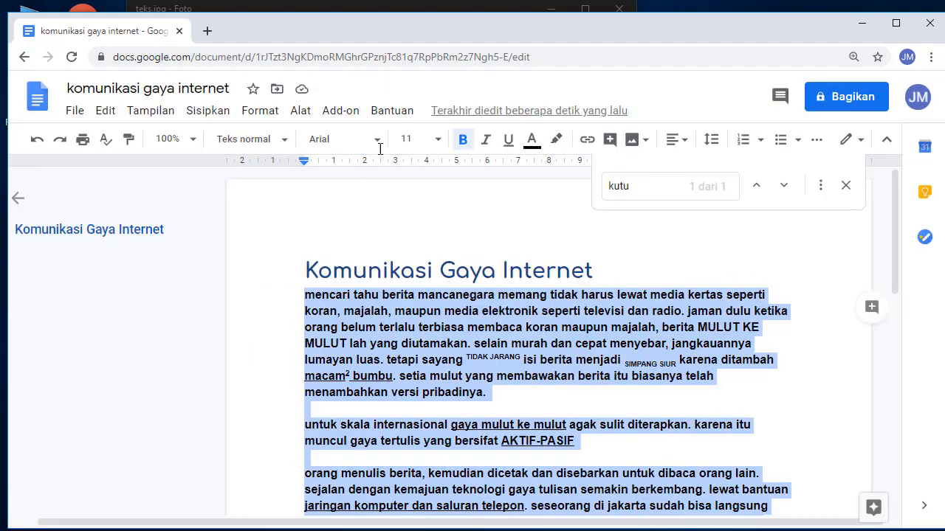
- Set the font of all three body paragraphs to Book Antiqua, remove their bold formatting and deselect the text
left_click(378, 140)
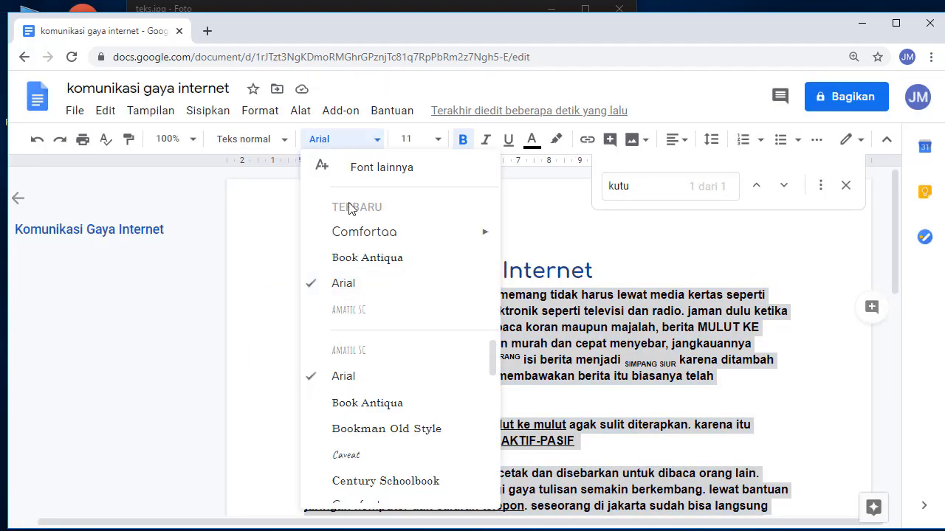
left_click(352, 263)
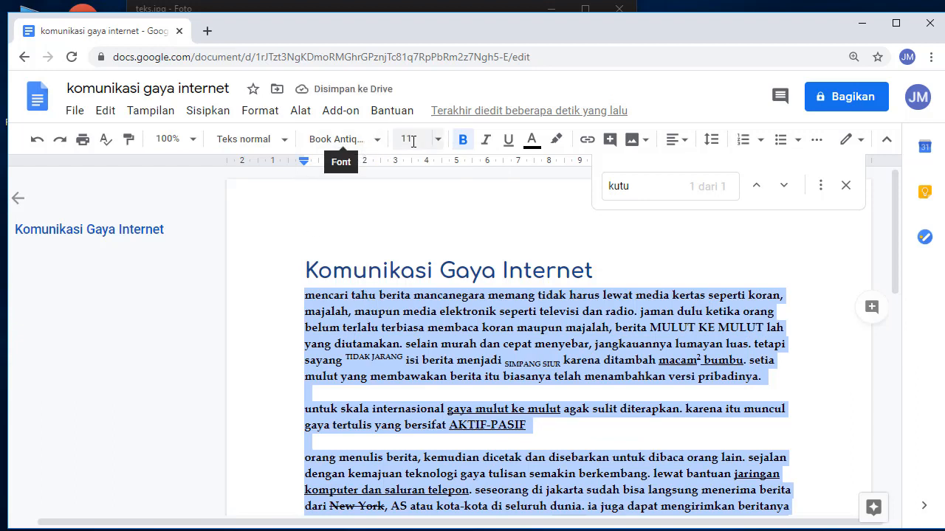
left_click(464, 142)
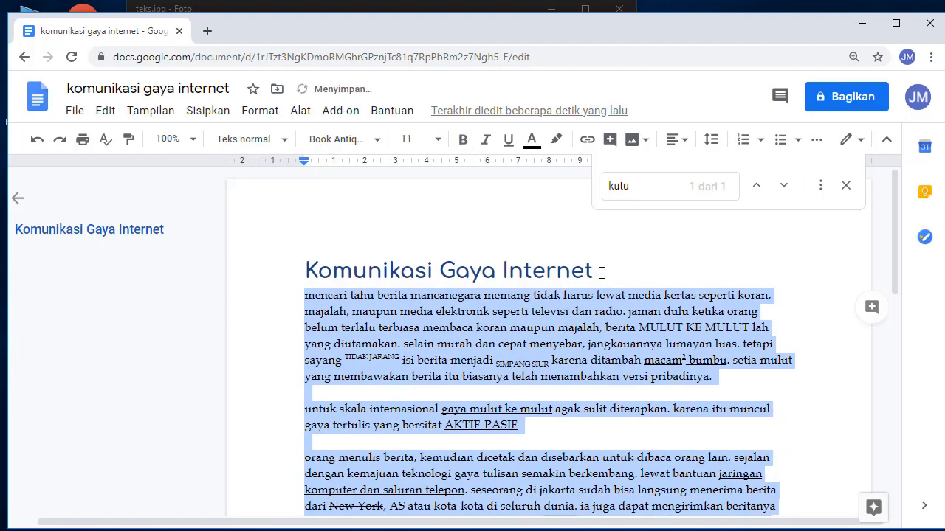
left_click(667, 257)
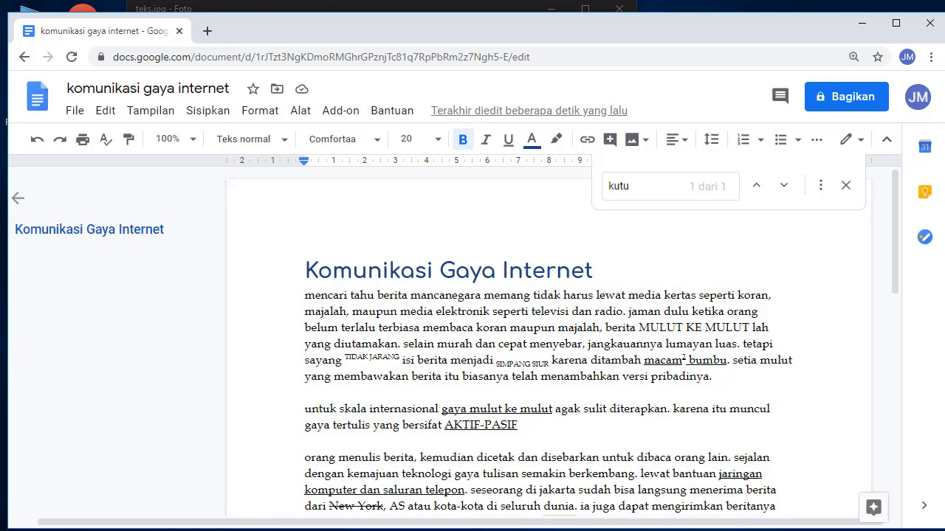
- Compare with teks.jpg and make "murah" and "cepat menyebar" in the first paragraph bold
key("alt+Tab")
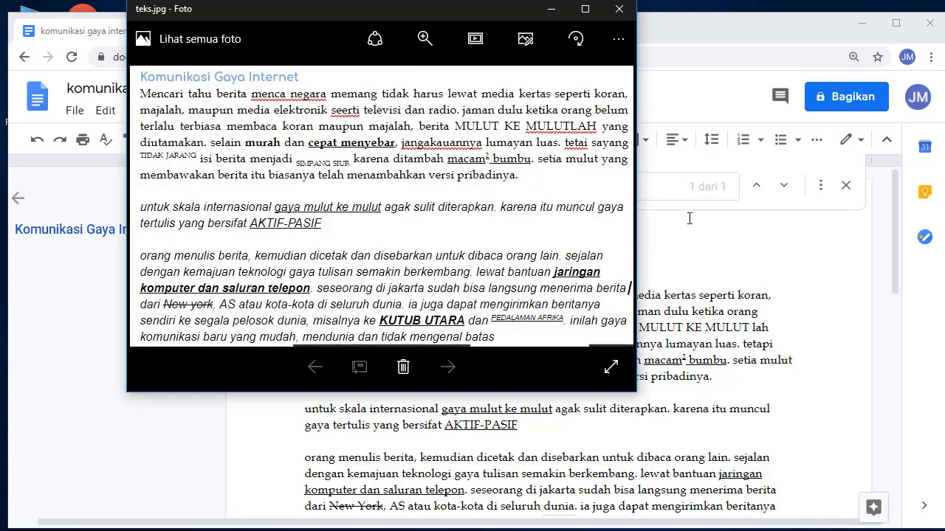
left_click(744, 227)
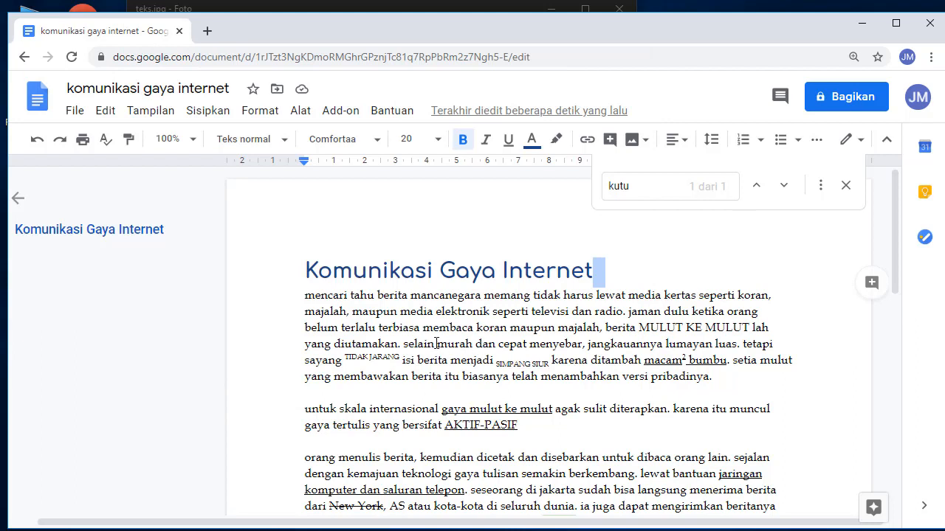
left_click_drag(436, 343, 583, 345)
key("ctrl+b")
key("ctrl+b")
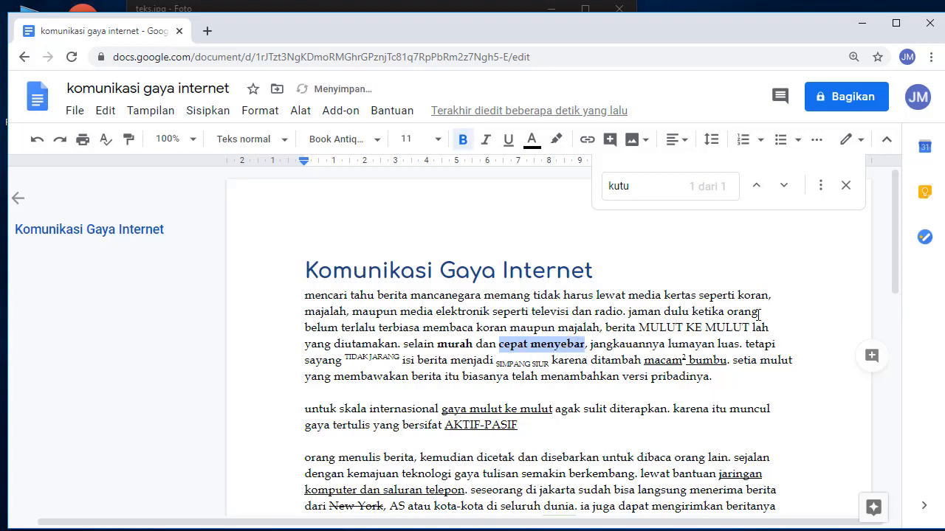
left_click(797, 315)
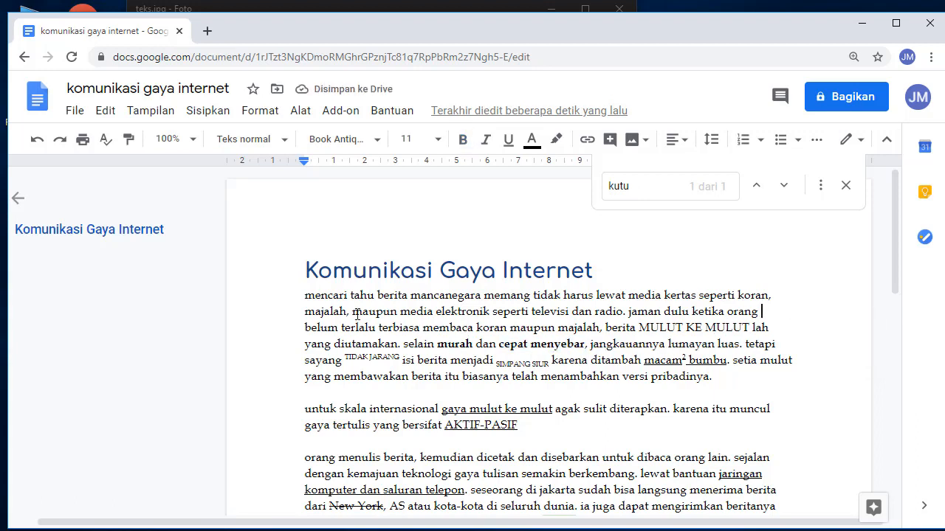
- Capitalize the first letter of "mencari" at the start of the first paragraph
left_click_drag(305, 296, 314, 295)
type("M")
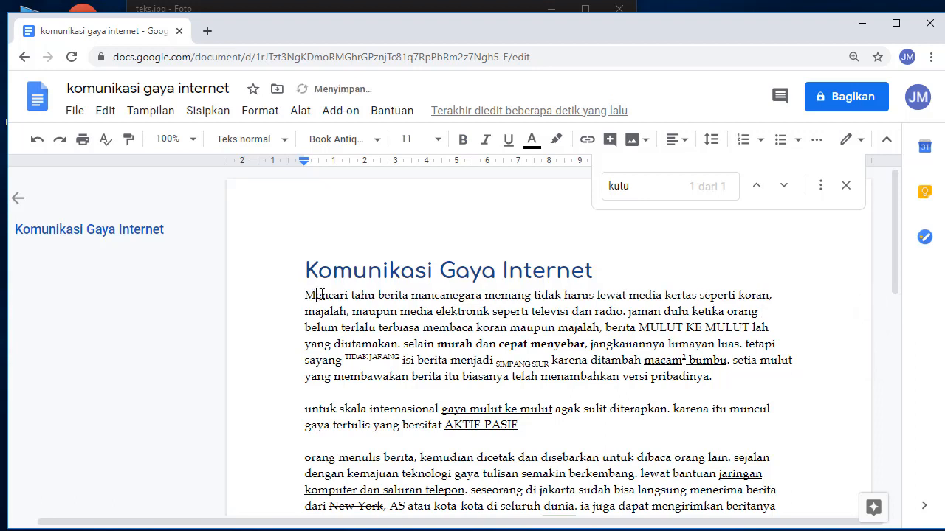
left_click(631, 270)
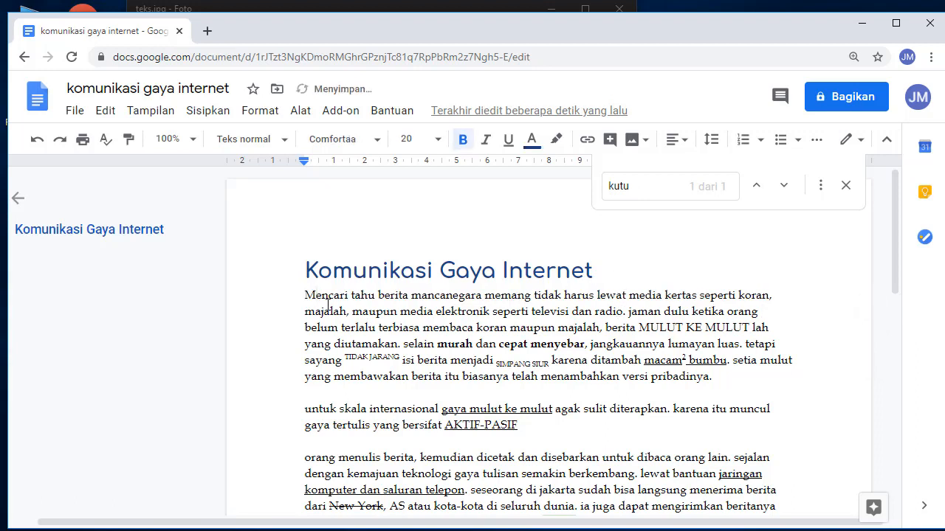
left_click_drag(306, 296, 721, 376)
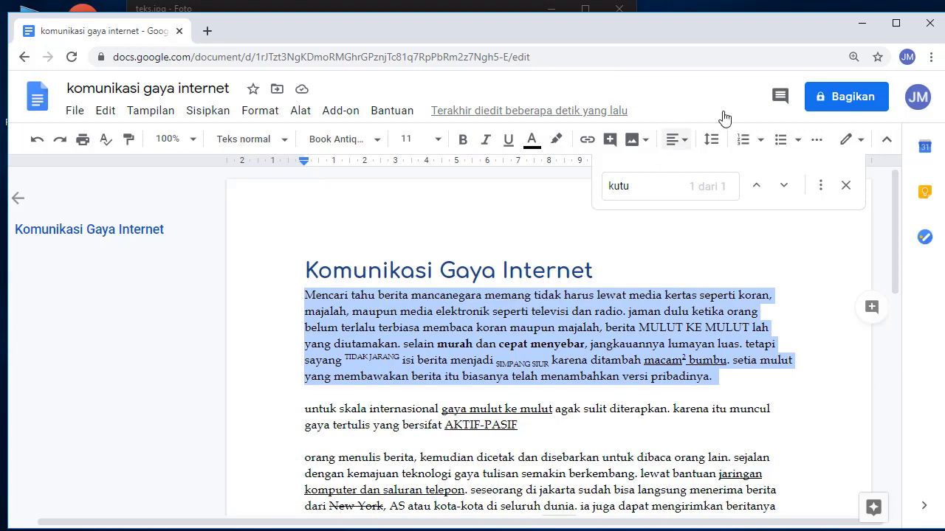
left_click(688, 144)
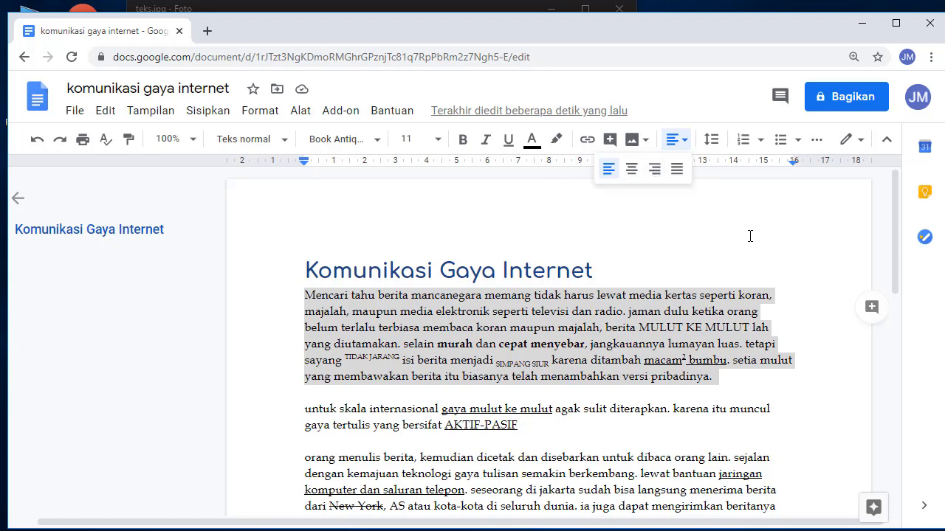
left_click(716, 243)
- Justify the first paragraph to both margins, closing the accidentally opened downloads page, and deselect the text
left_click_drag(302, 295, 719, 381)
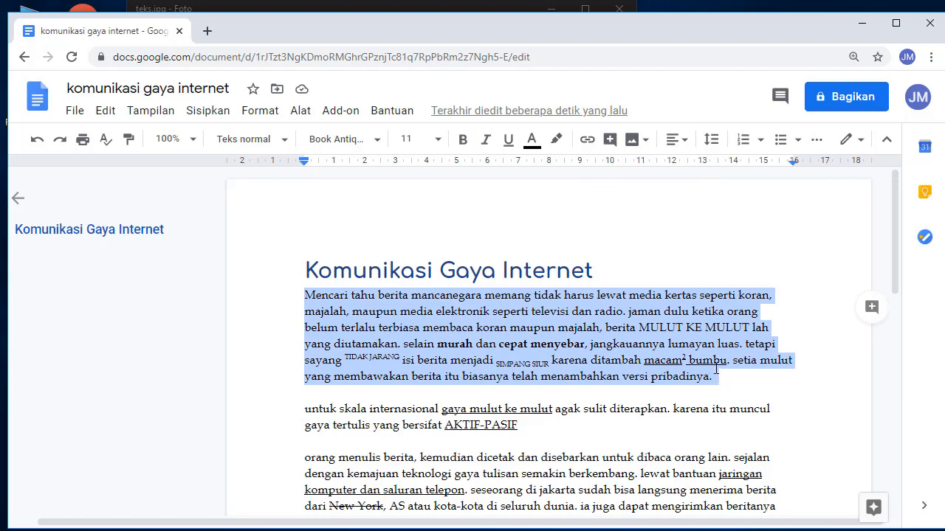
key("ctrl+j")
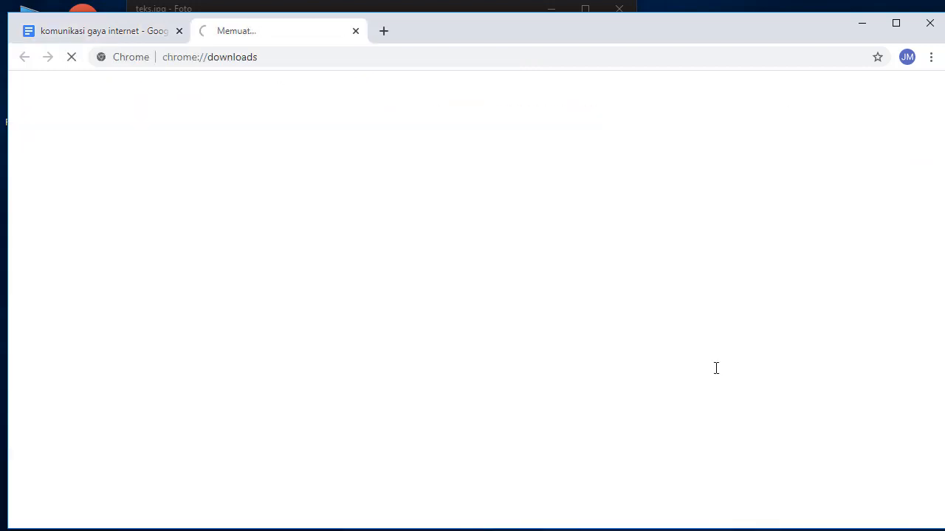
left_click(356, 32)
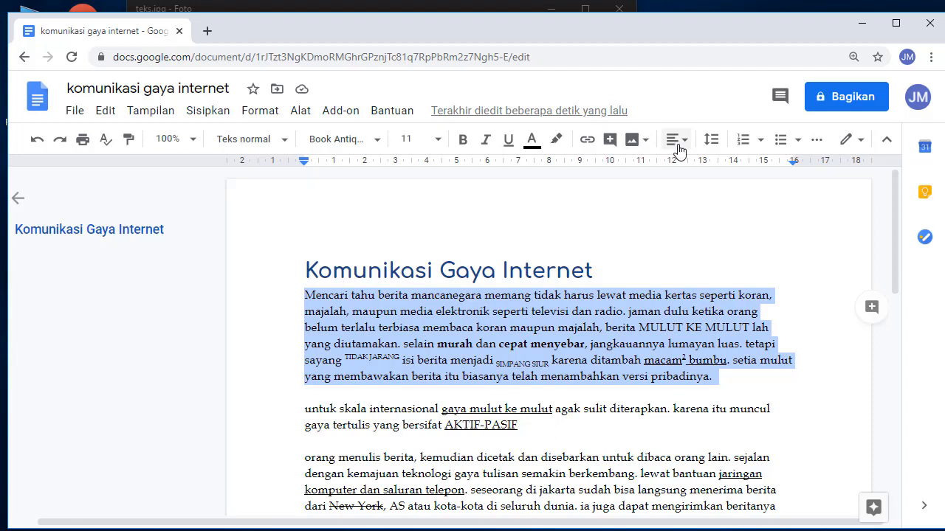
left_click(678, 146)
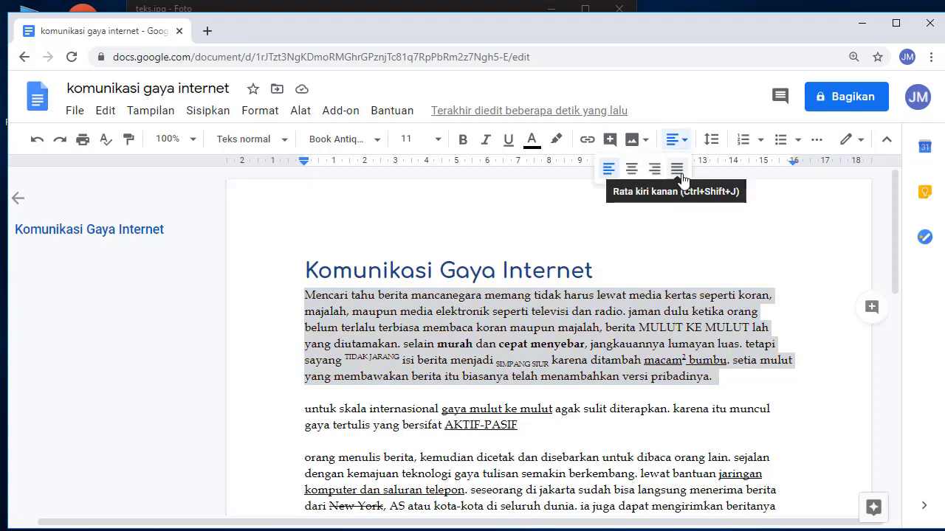
left_click(681, 177)
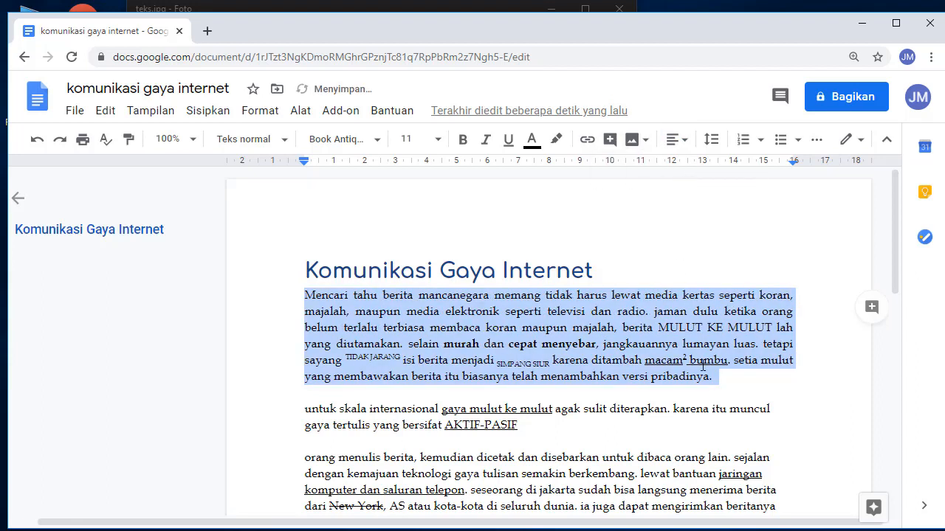
left_click(701, 364)
- Check the requirements in Notepad and set the font of the second and third paragraphs to Arial
scroll(728, 359, "down", 1)
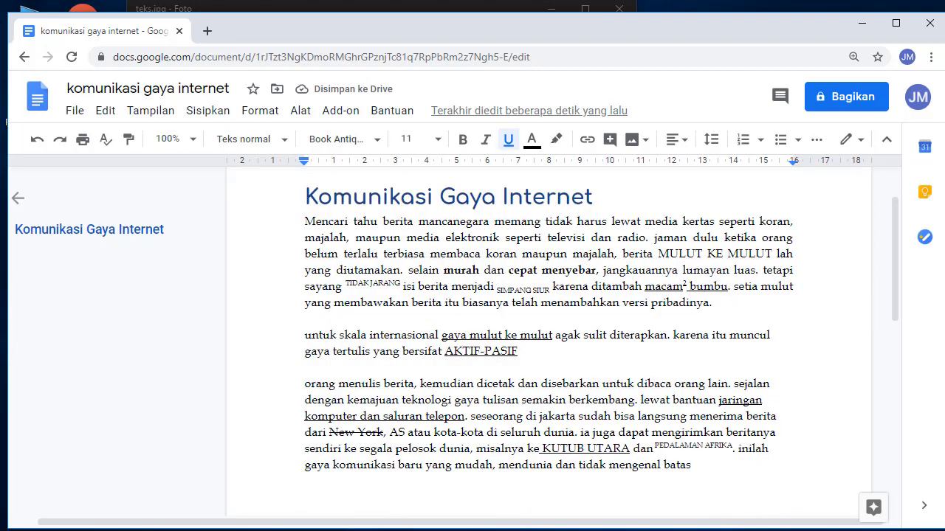
left_click(269, 494)
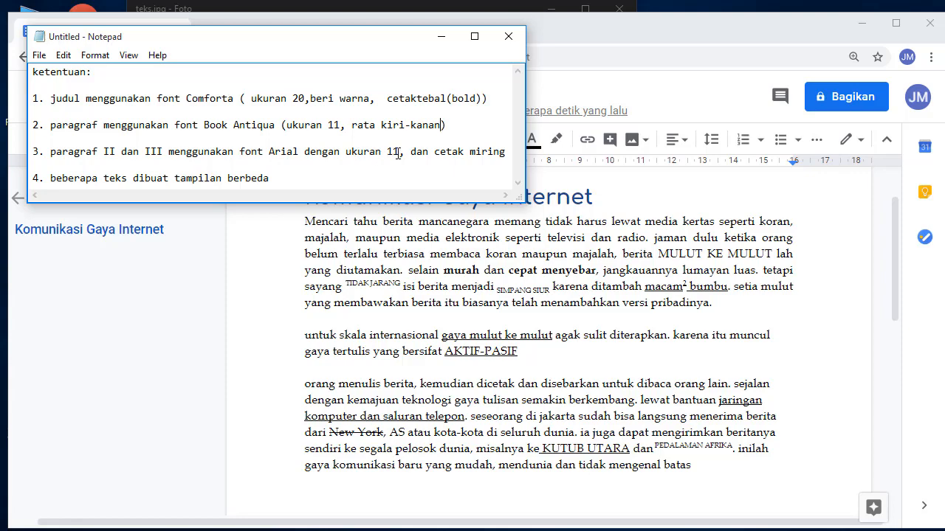
left_click(441, 36)
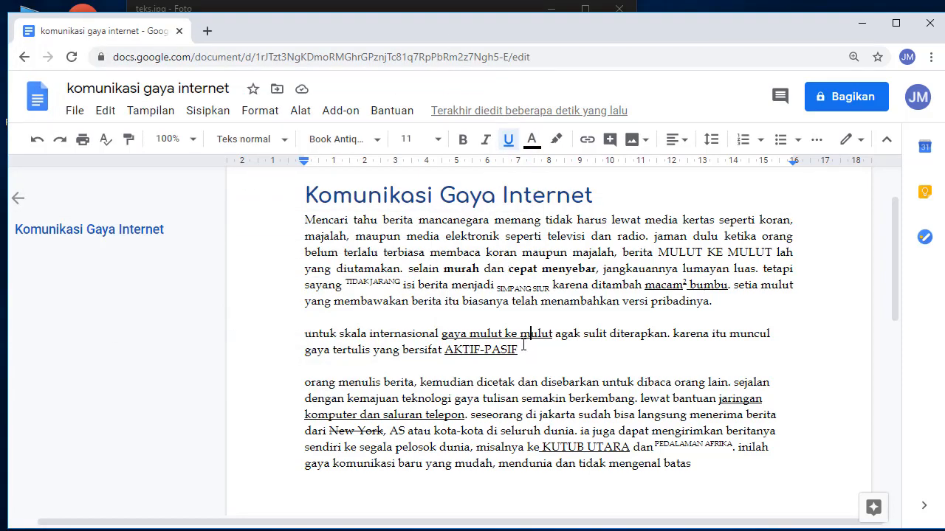
scroll(283, 264, "down", 2)
scroll(340, 280, "up", 1)
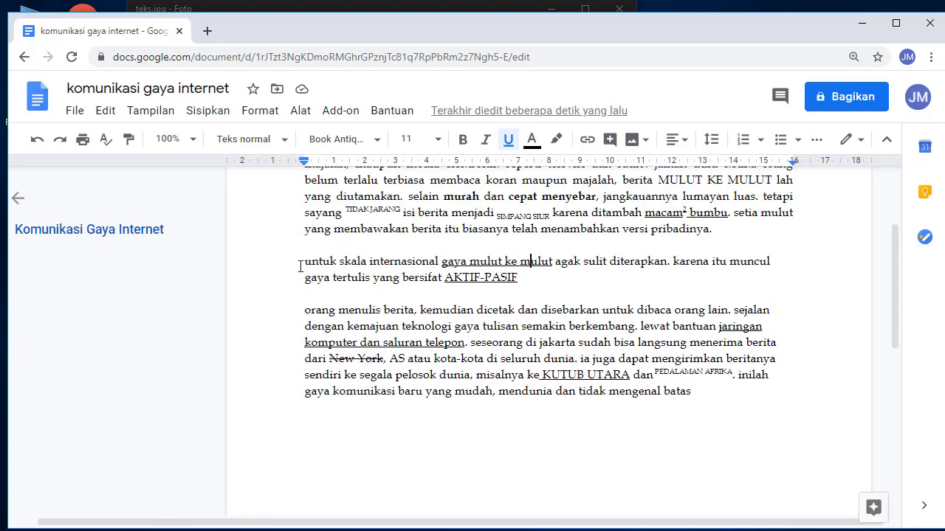
left_click_drag(305, 259, 697, 397)
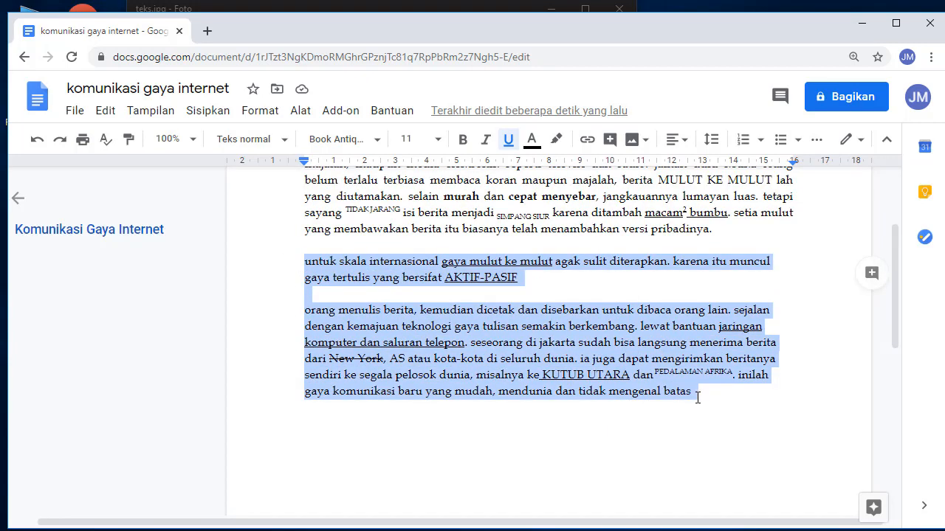
left_click(339, 146)
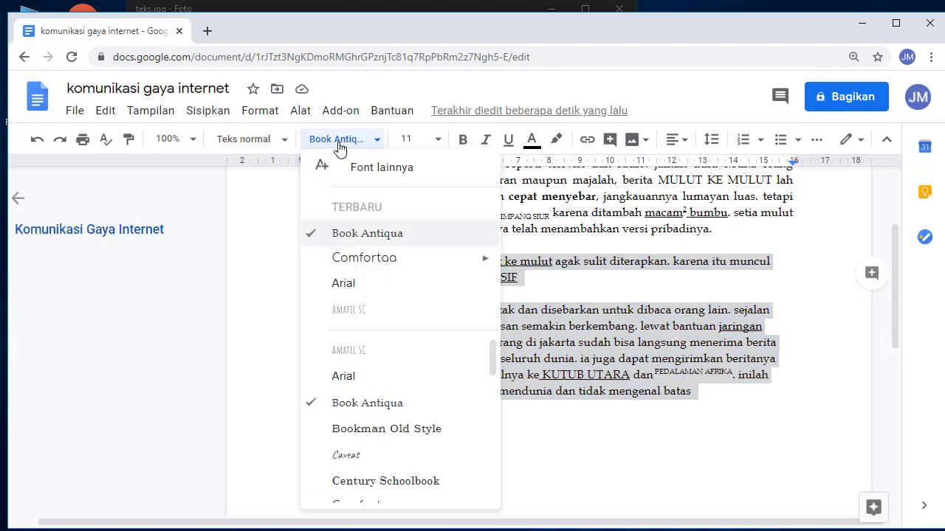
left_click(365, 282)
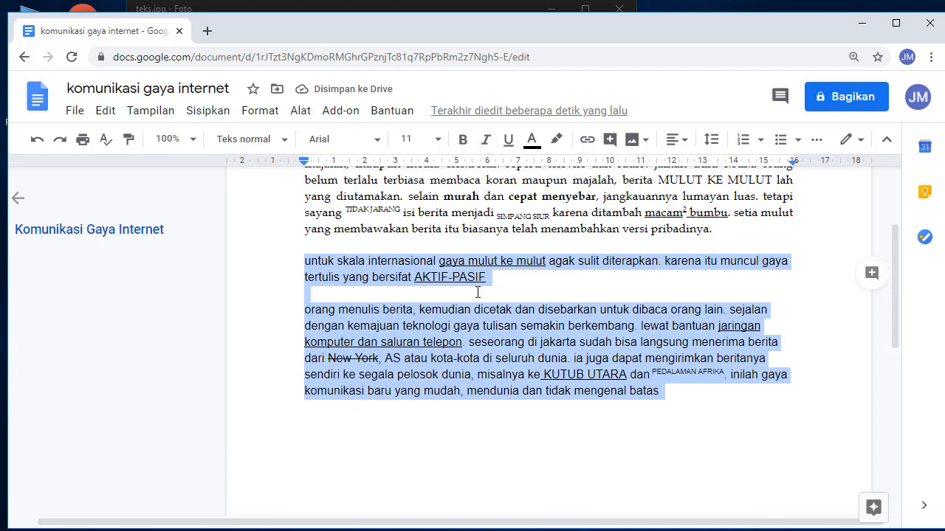
- Italicize the second and third paragraphs and deselect the text
left_click(485, 147)
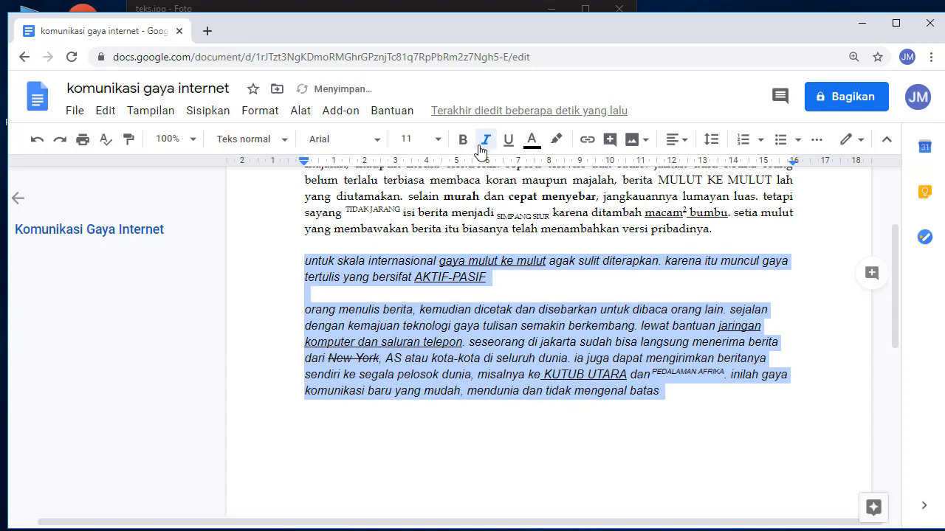
left_click(548, 286)
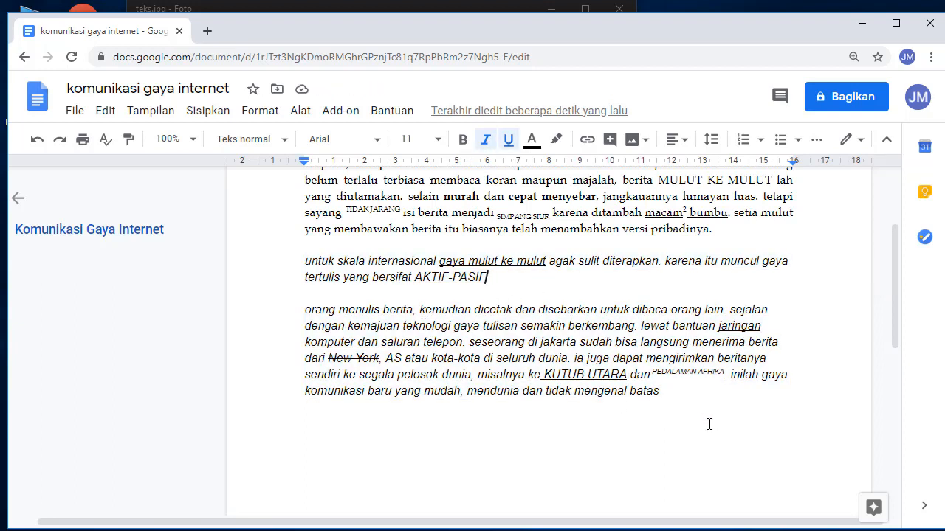
left_click(405, 465)
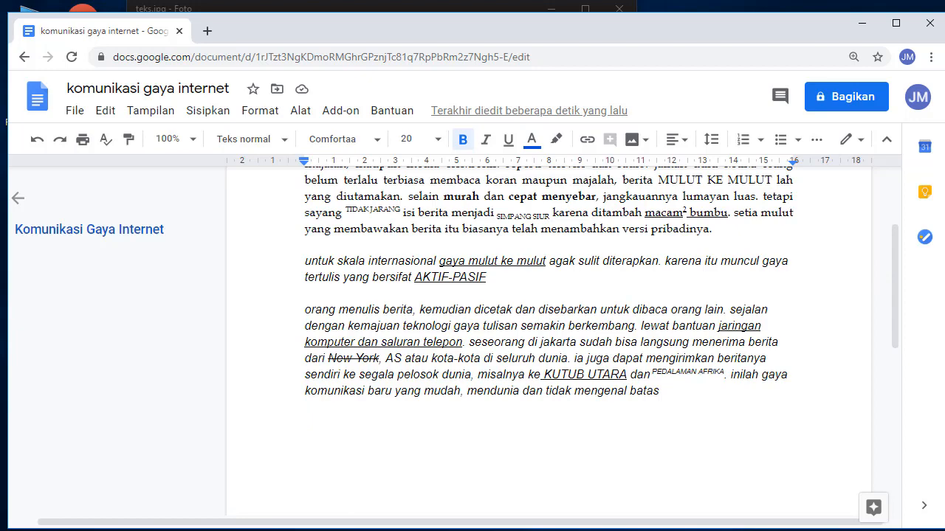
- Make the underlined phrases "gaya mulut ke mulut" and "AKTIF-PASIF" in the second paragraph bold
key("alt+Tab")
left_click(441, 36)
scroll(563, 326, "up", 2)
scroll(562, 326, "down", 1)
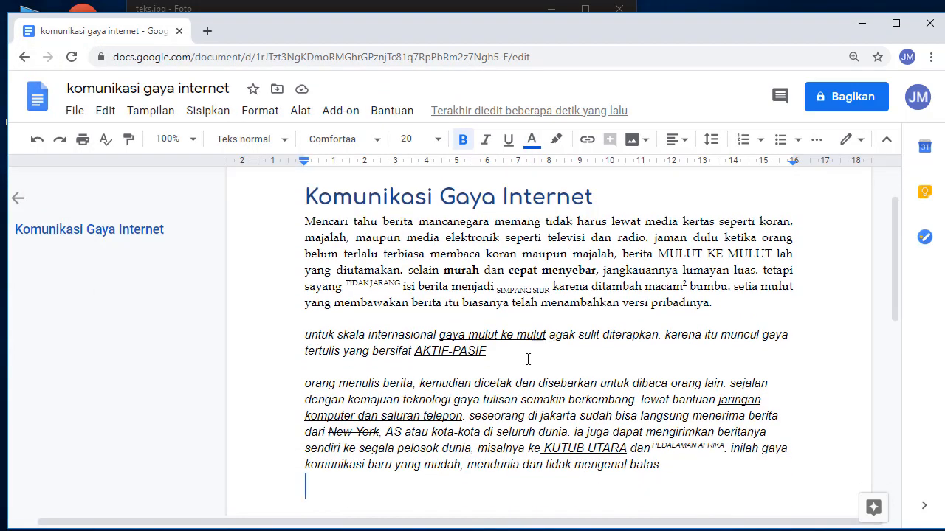
left_click_drag(440, 334, 547, 340)
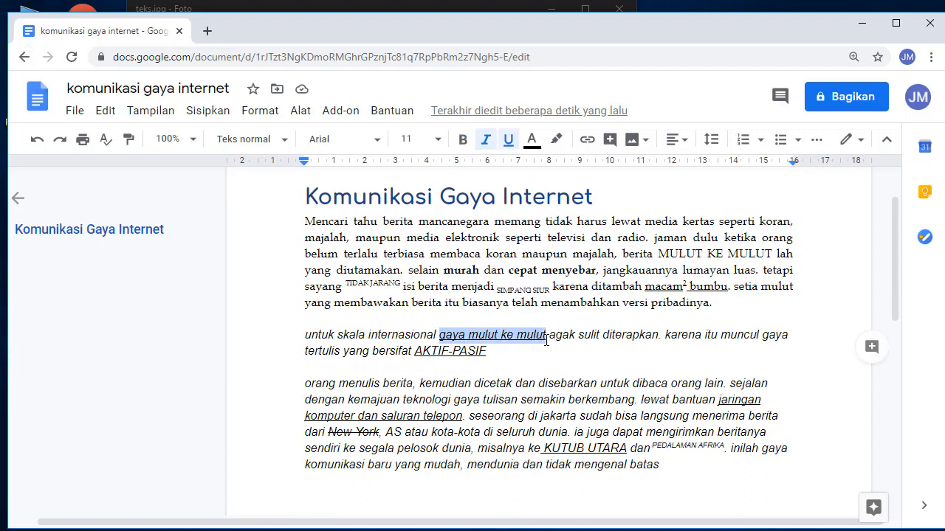
key("ctrl+b")
left_click_drag(446, 351, 522, 351)
key("ctrl+b")
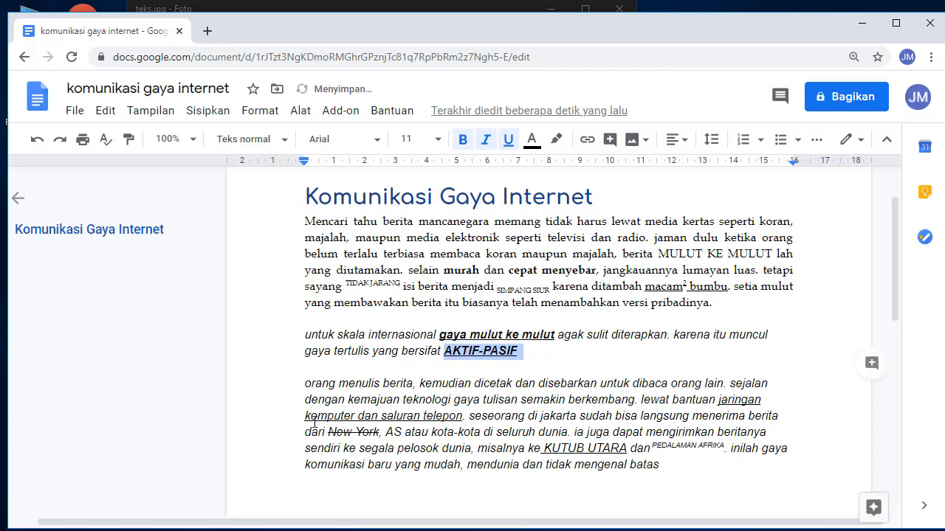
- Make "komputer dan saluran telepon" and "KUTUB UTARA" in the third paragraph bold and deselect the text
left_click_drag(307, 419, 474, 425)
key("ctrl+b")
left_click_drag(544, 449, 629, 449)
key("ctrl+b")
left_click(685, 463)
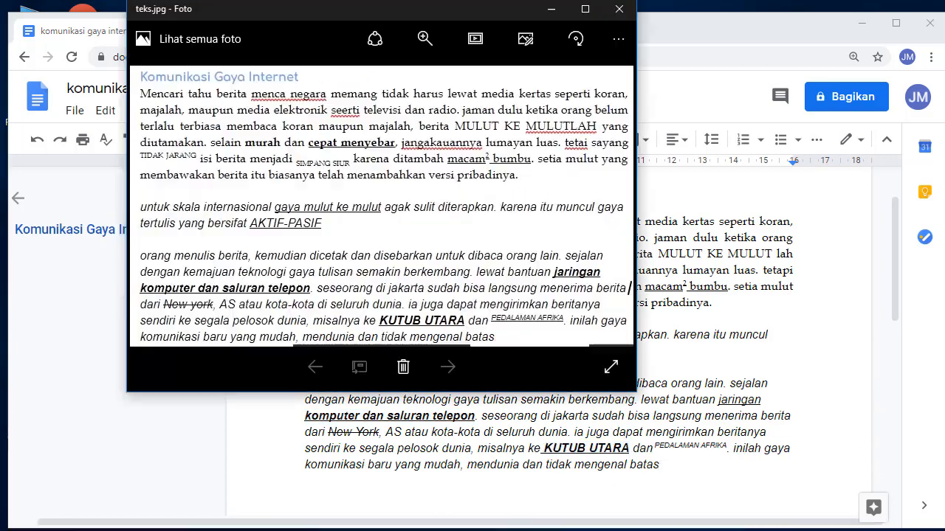
- Compare the document's formatting with the teks.jpg reference side by side and minimize the image
left_click(352, 9)
left_click_drag(345, 17, 115, 117)
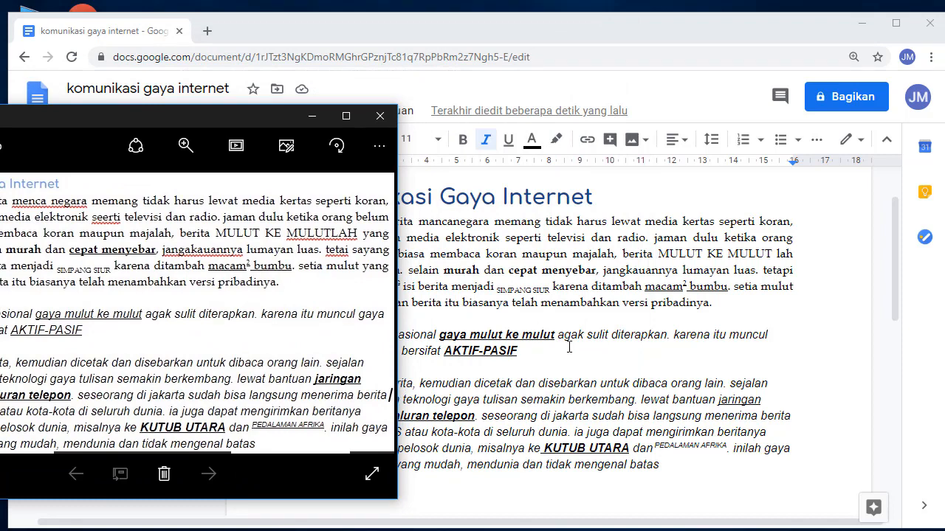
left_click(312, 115)
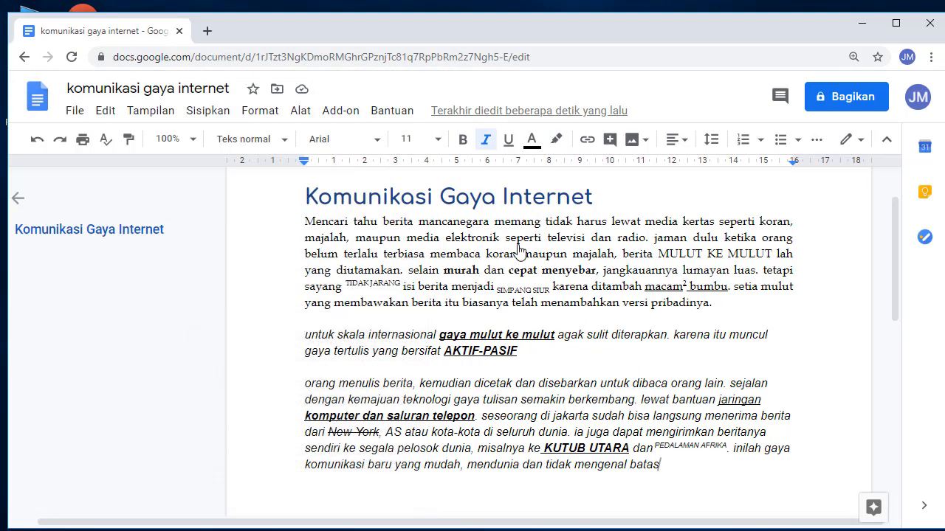
- Rename the document as latihan2
scroll(517, 251, "up", 2)
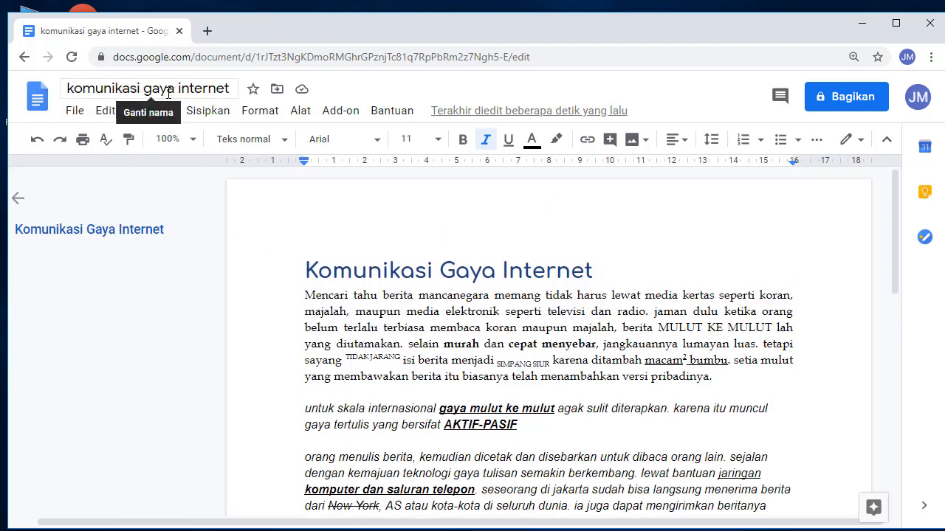
left_click(68, 89)
left_click_drag(67, 88, 231, 110)
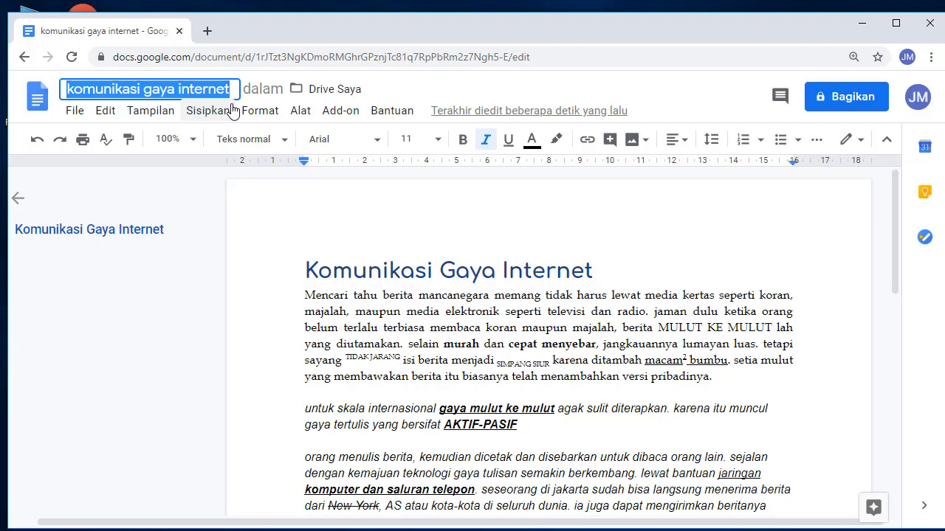
type("latihan")
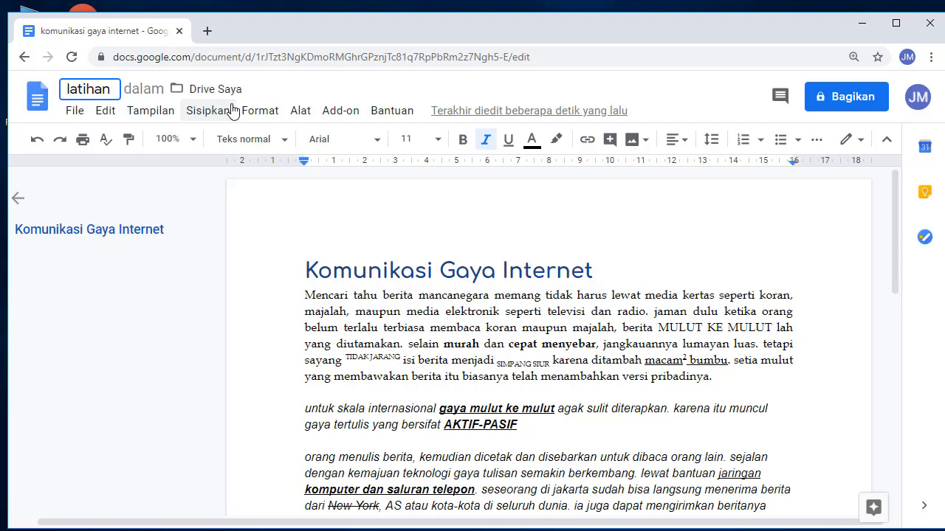
type("2")
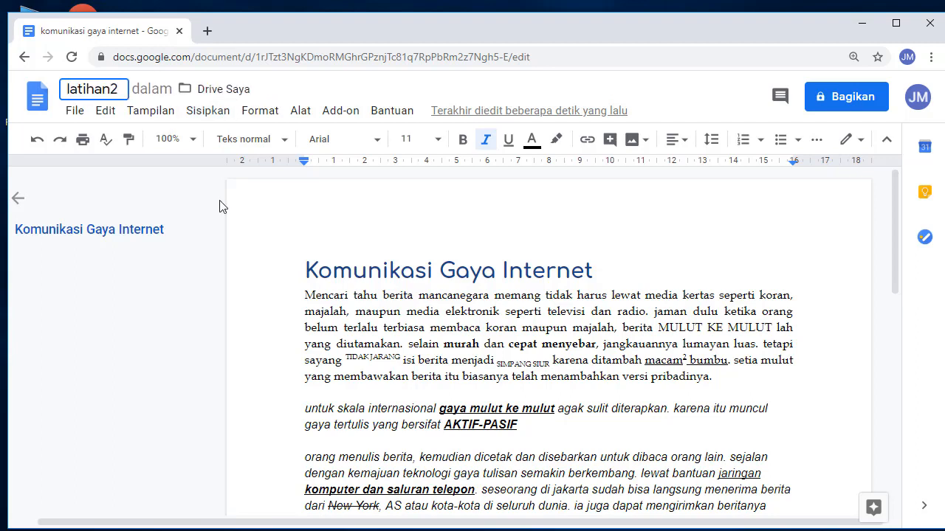
left_click(245, 244)
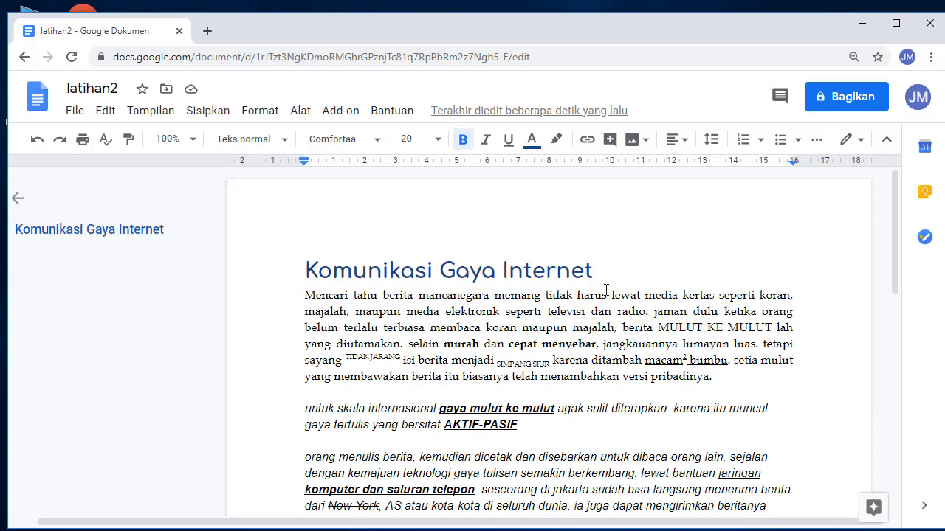
- Open drive.google.com in a new browser tab and check the saved files in Drive Saya
scroll(605, 290, "down", 2)
scroll(606, 291, "up", 2)
scroll(562, 269, "down", 2)
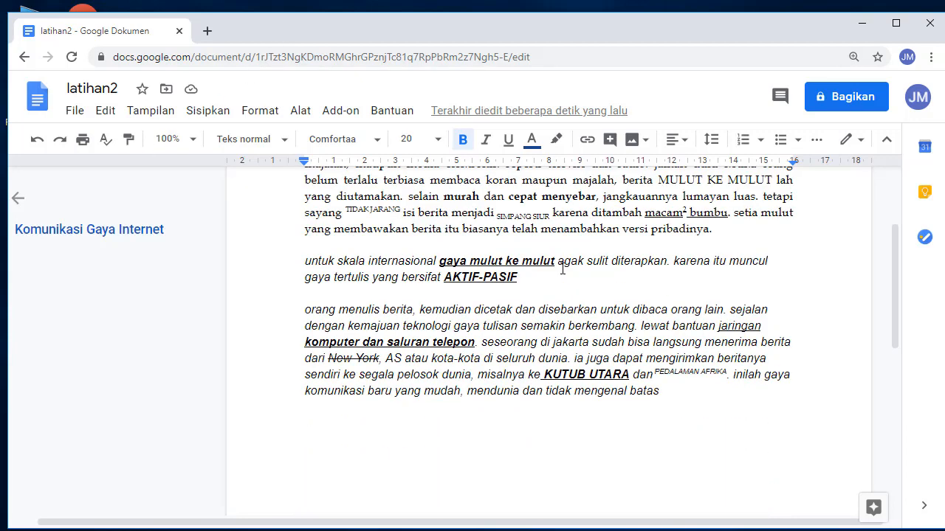
scroll(563, 269, "up", 2)
left_click(207, 30)
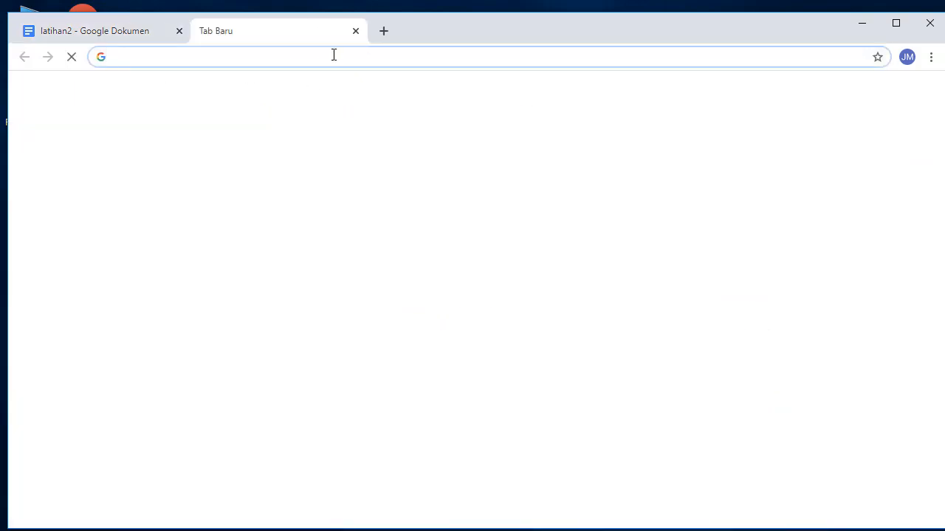
left_click(333, 55)
type("drive.google.com")
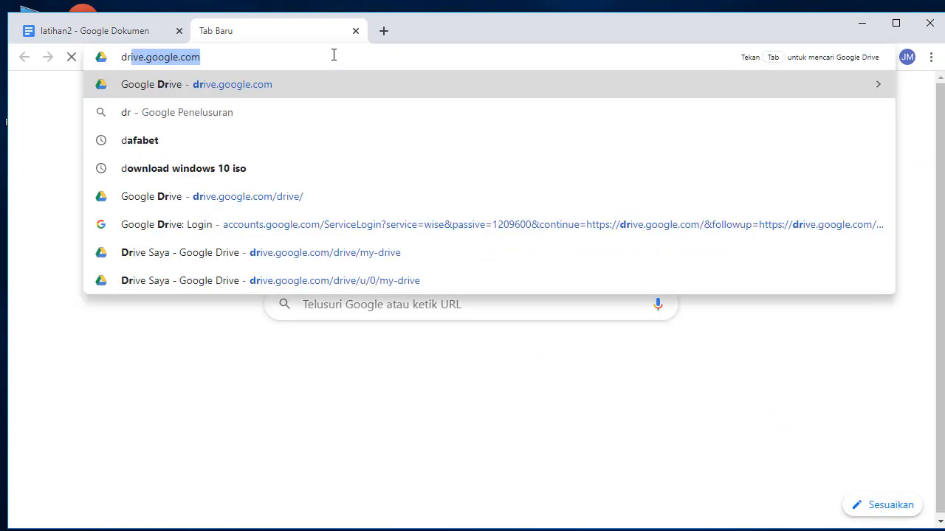
key("Right")
key("Return")
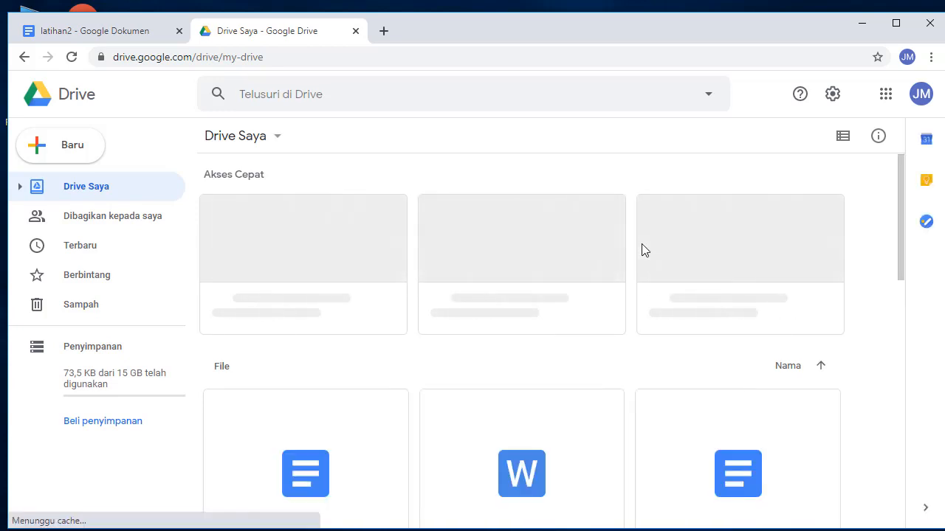
scroll(642, 247, "down", 1)
scroll(643, 233, "up", 1)
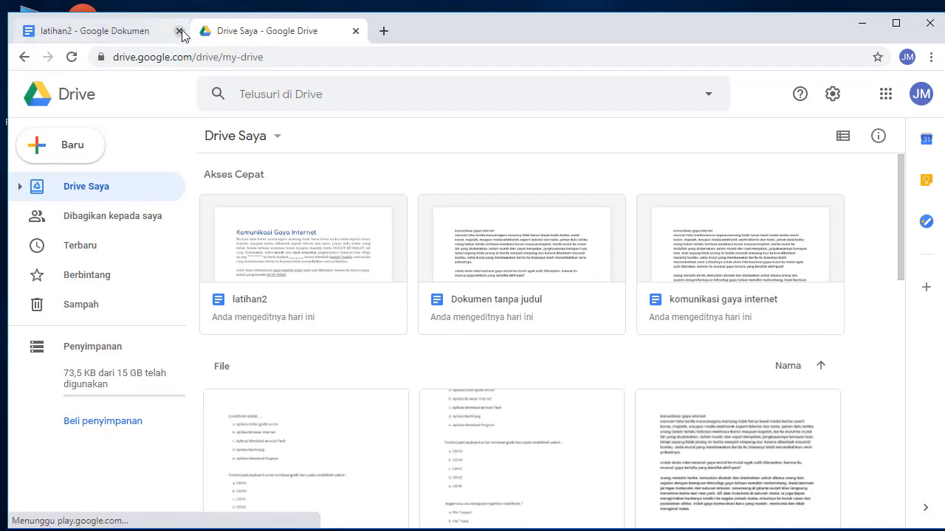
- Return to the latihan2 document and review its formatted heading and paragraphs
left_click(116, 30)
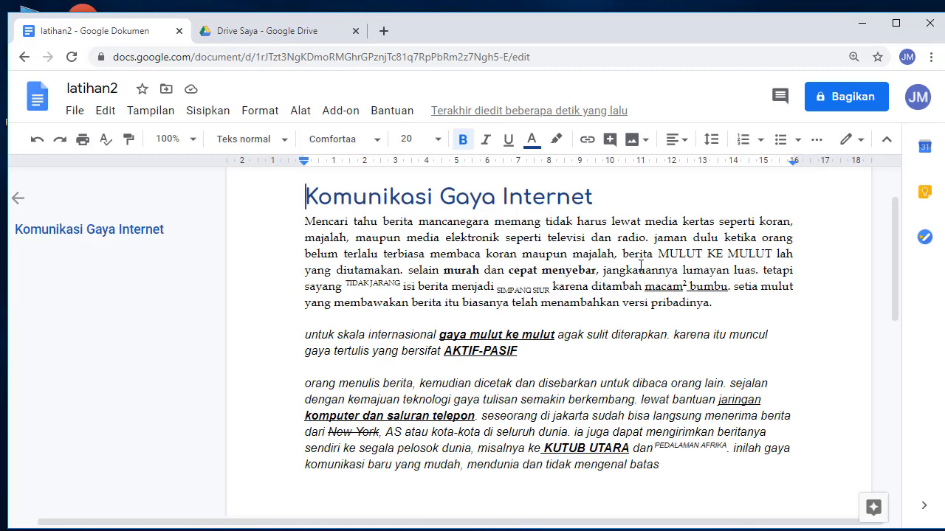
scroll(595, 290, "down", 2)
scroll(595, 292, "up", 1)
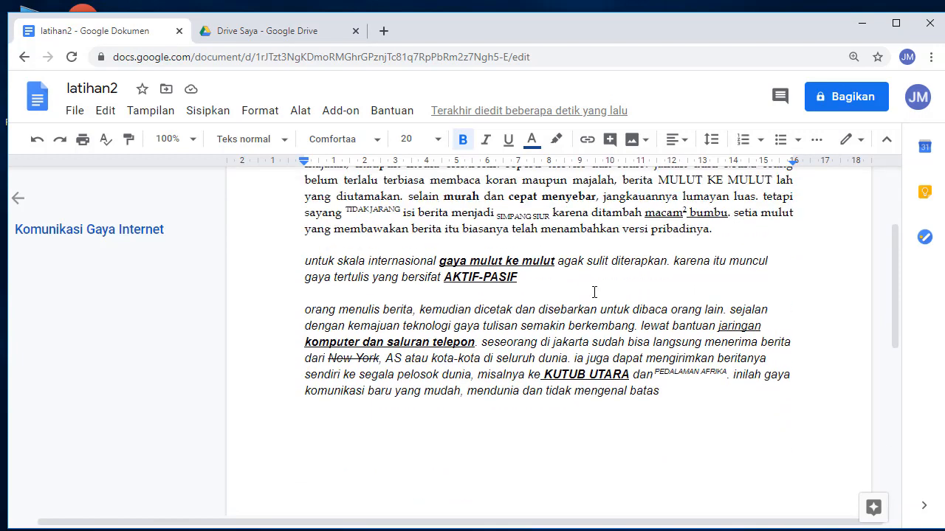
scroll(618, 285, "up", 2)
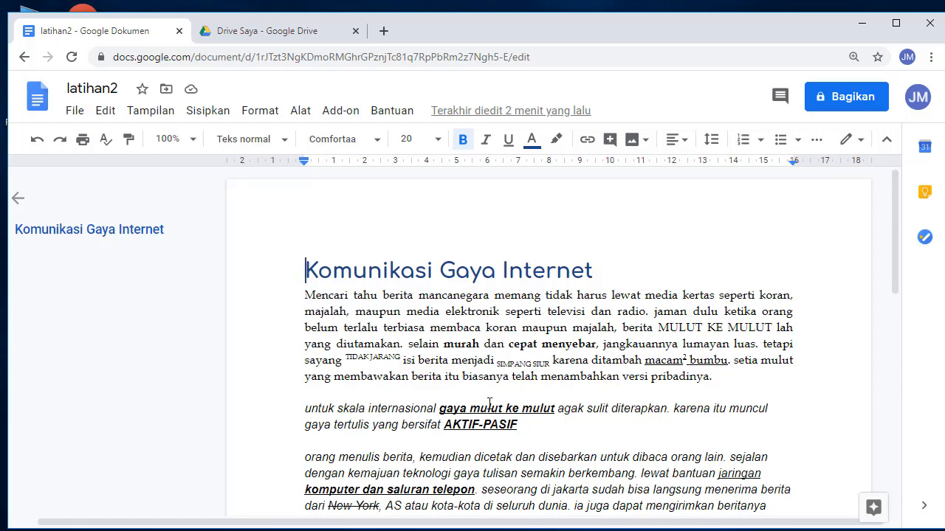
scroll(539, 395, "down", 1)
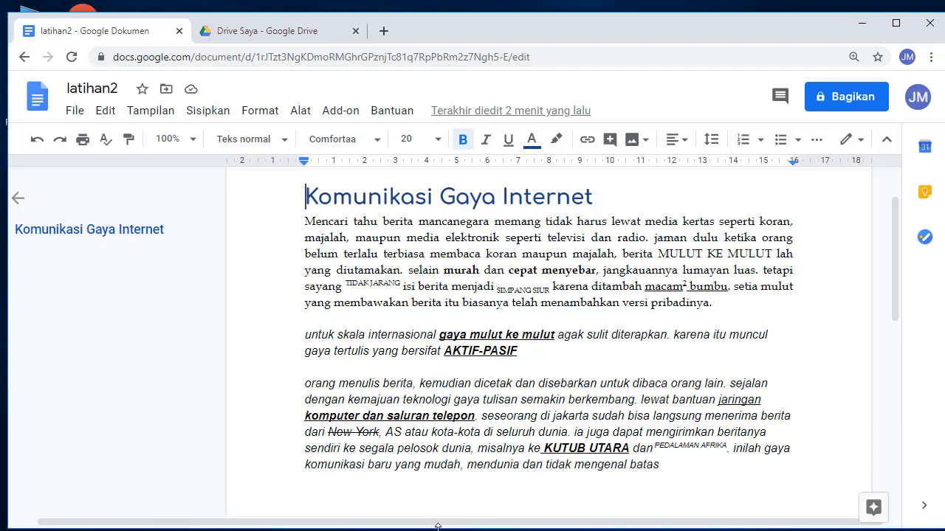
- Place the cursor at the end of the third paragraph and sign out of the Google account
left_click(666, 467)
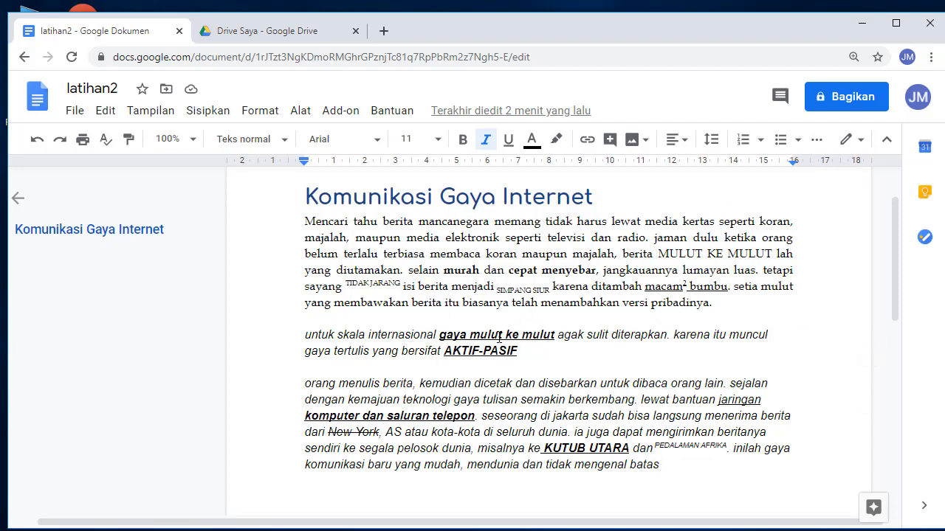
left_click(919, 99)
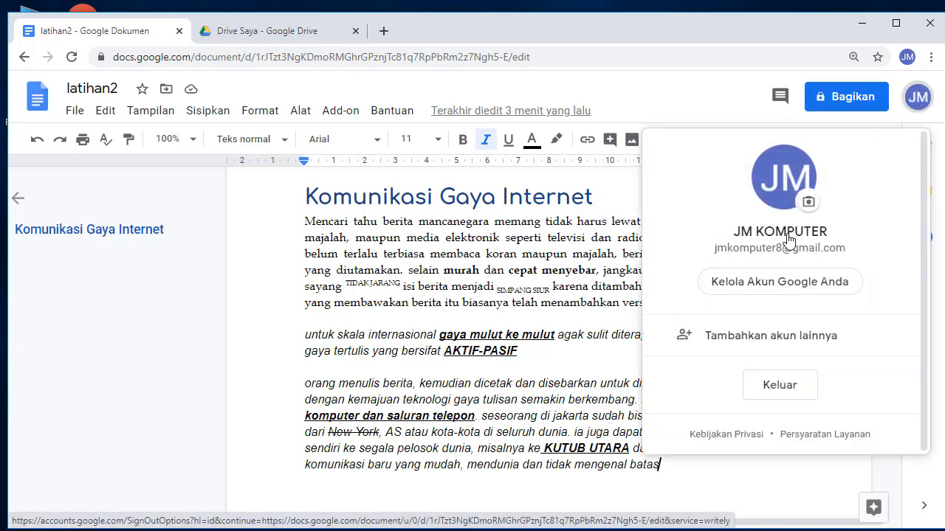
left_click(804, 389)
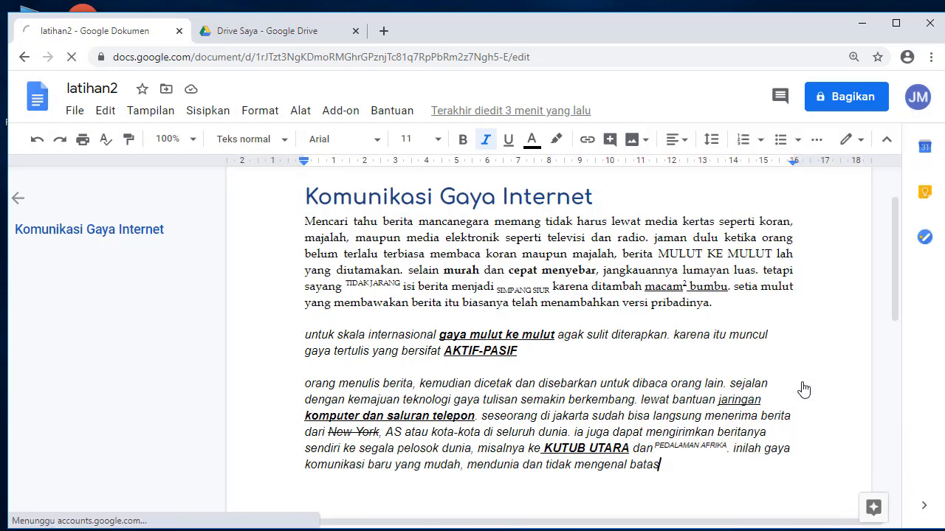